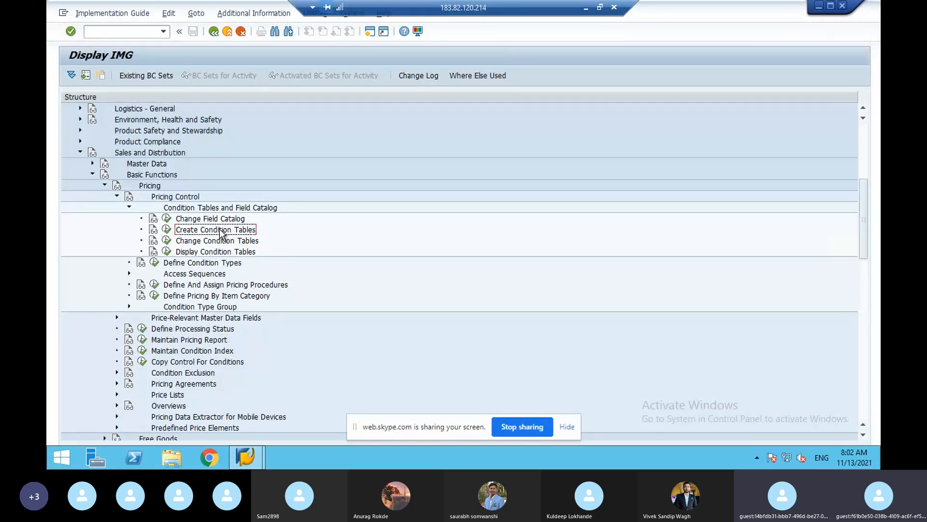
Open the Create Condition Tables activity under Pricing Control.
left_click(167, 229)
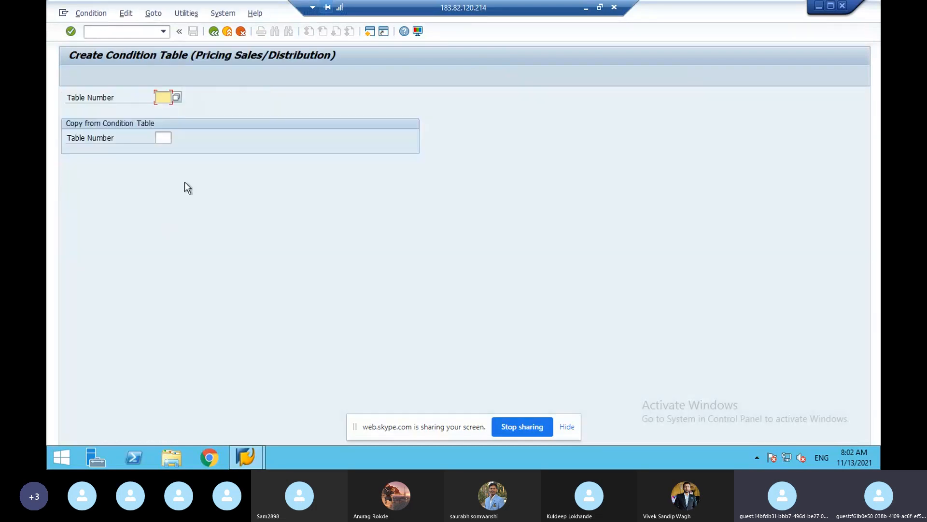
Look through the list of existing condition table numbers, especially the 600 and 700 ranges, for an unused number and close the list.
left_click(176, 96)
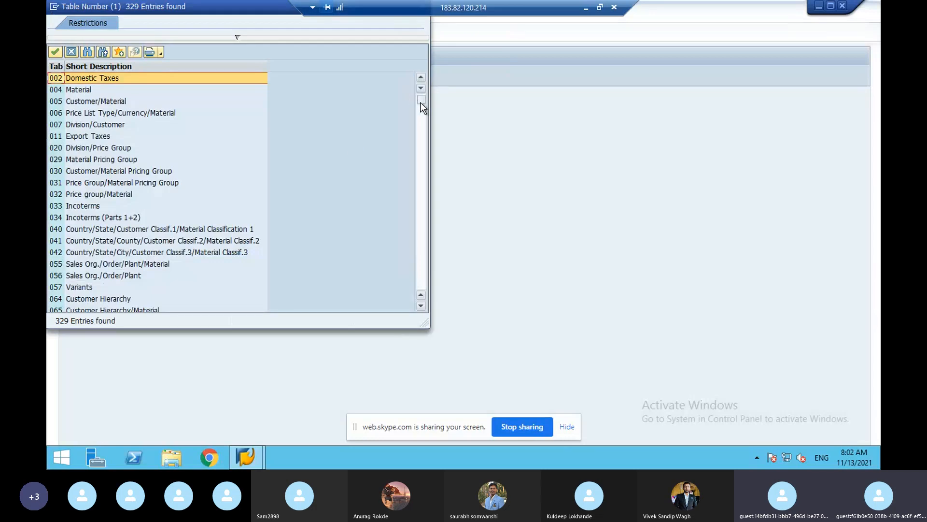
left_click_drag(421, 100, 453, 356)
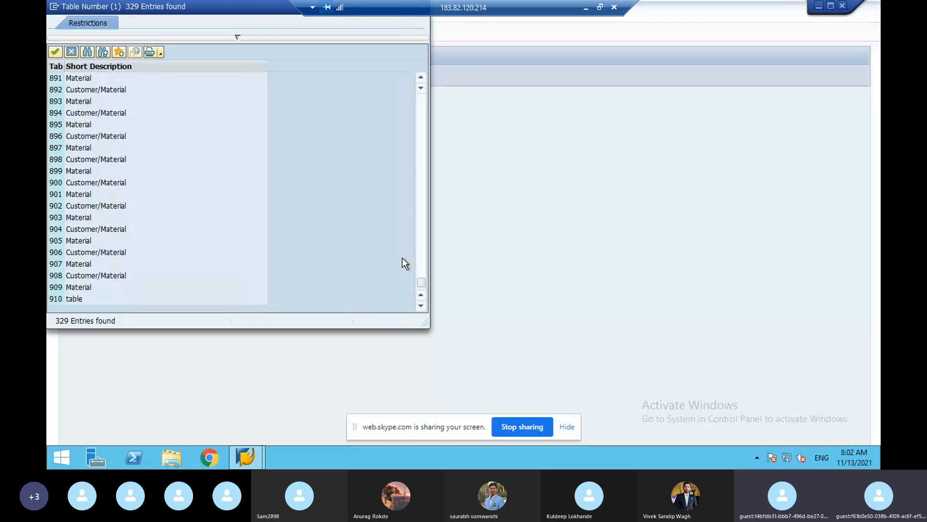
left_click(424, 181)
left_click(425, 181)
left_click(424, 180)
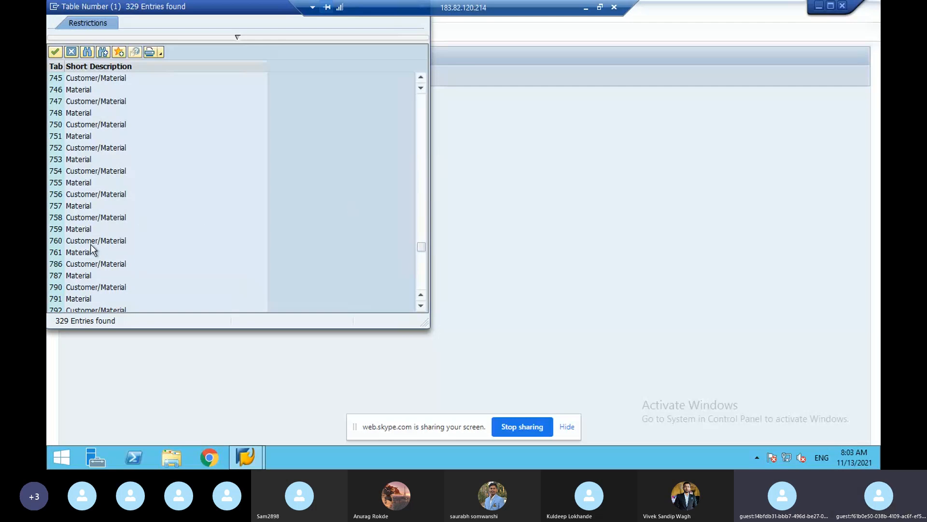
left_click(418, 160)
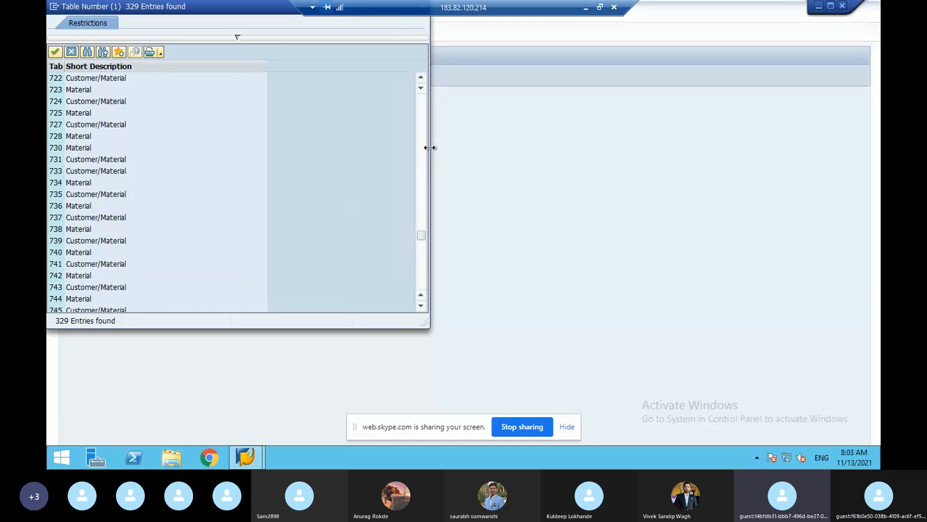
left_click(421, 77)
left_click(421, 77)
left_click(422, 78)
left_click(421, 77)
left_click(422, 77)
left_click(421, 78)
left_click(421, 77)
left_click(421, 77)
left_click(421, 78)
left_click(421, 77)
left_click(421, 78)
left_click(421, 77)
left_click(421, 78)
left_click(421, 77)
left_click(421, 77)
left_click(421, 77)
left_click(421, 77)
left_click(421, 77)
left_click(421, 77)
left_click(421, 78)
left_click(421, 77)
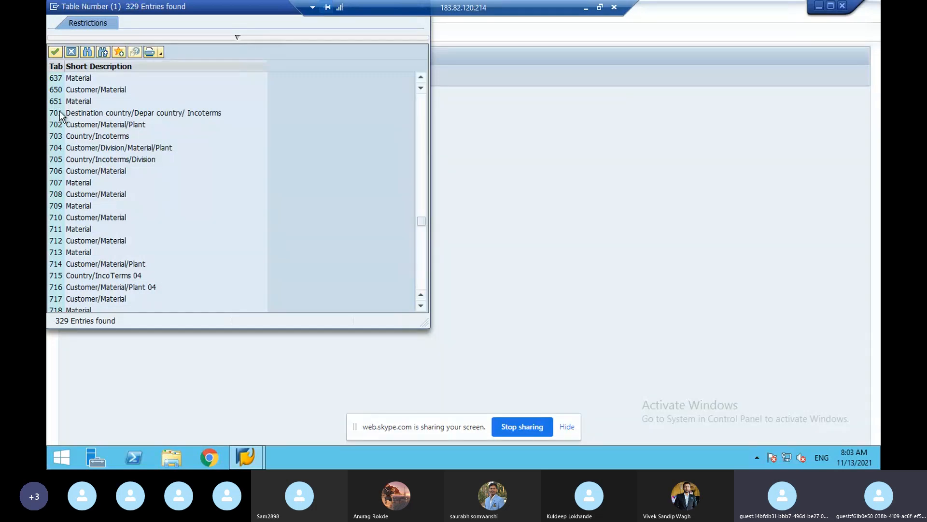
left_click(72, 53)
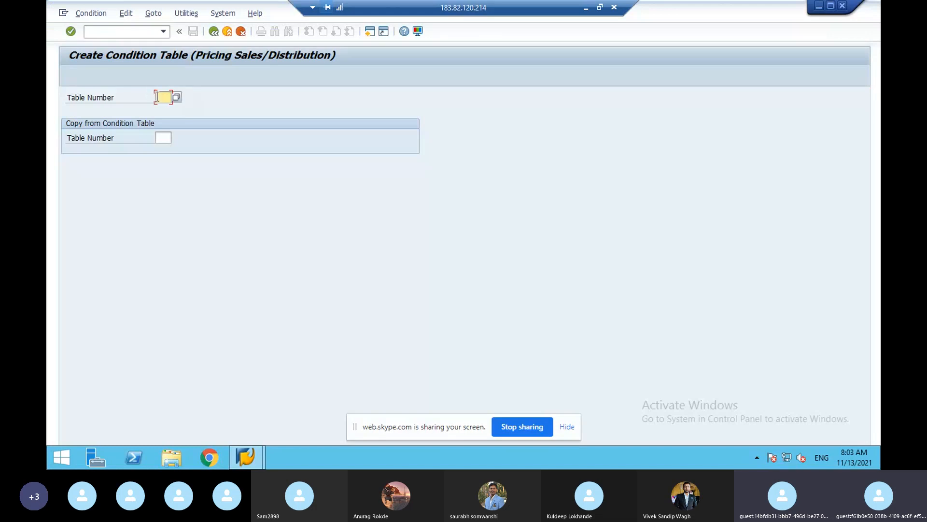
Start condition table 652 and add the Customer and Material fields from the field catalog.
type("652")
key("Return")
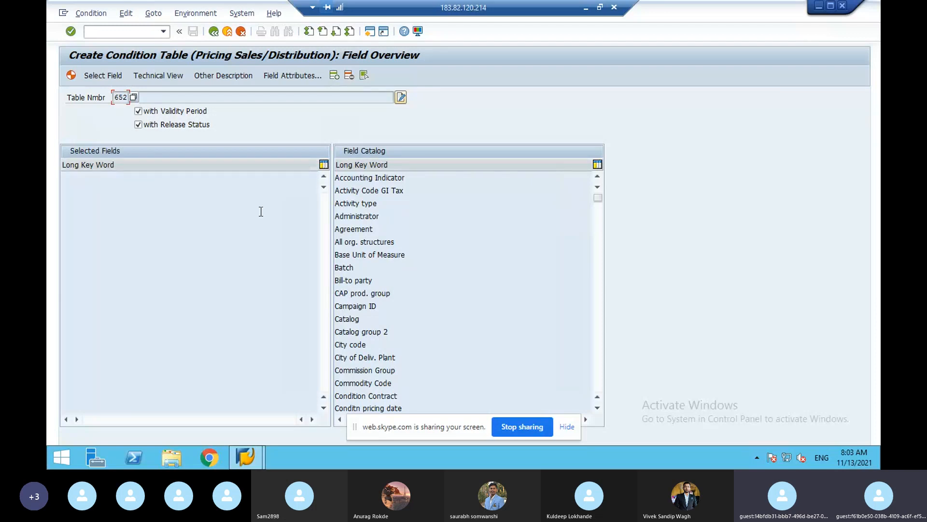
left_click(420, 252)
left_click(399, 266)
scroll(404, 275, "down", 6)
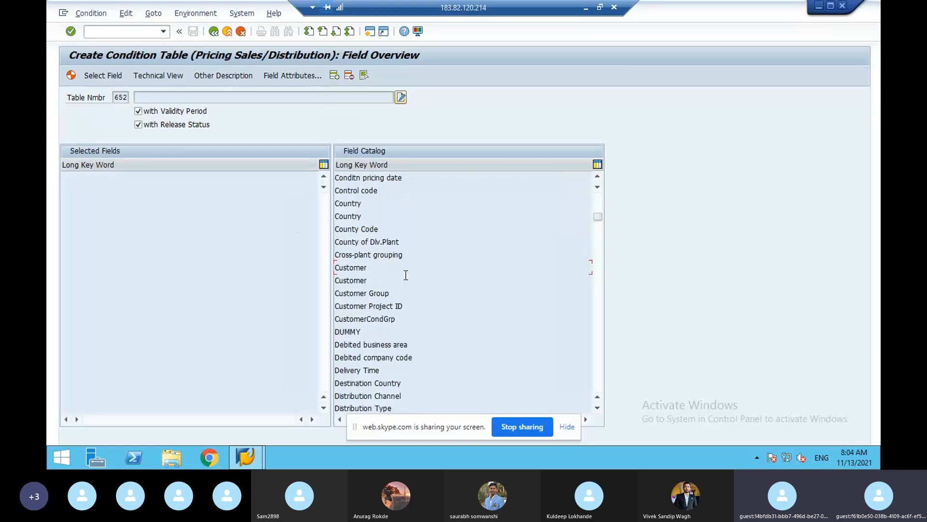
left_click(371, 276)
double_click(358, 281)
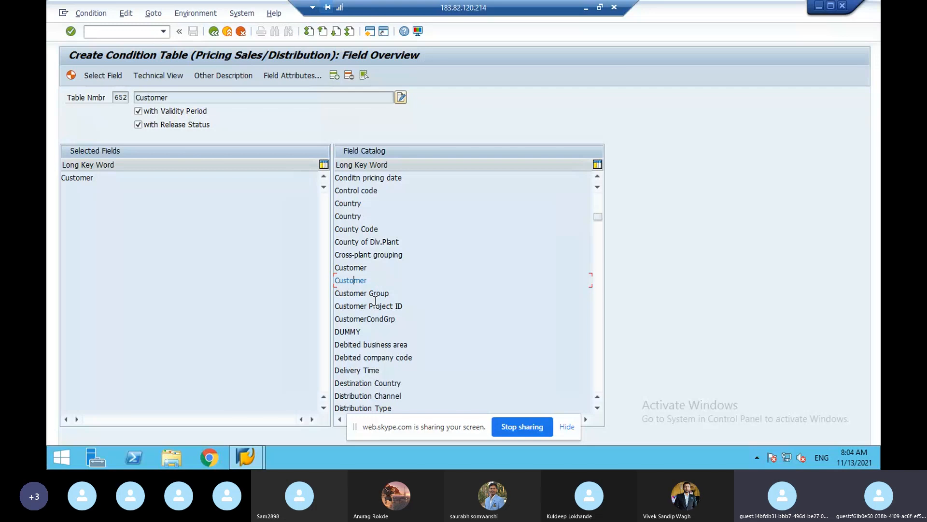
scroll(375, 300, "down", 6)
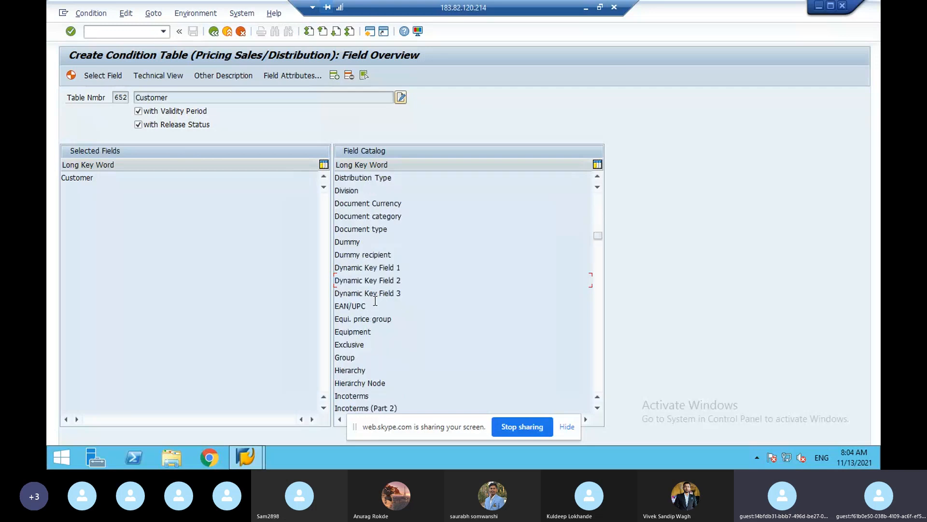
scroll(375, 300, "down", 6)
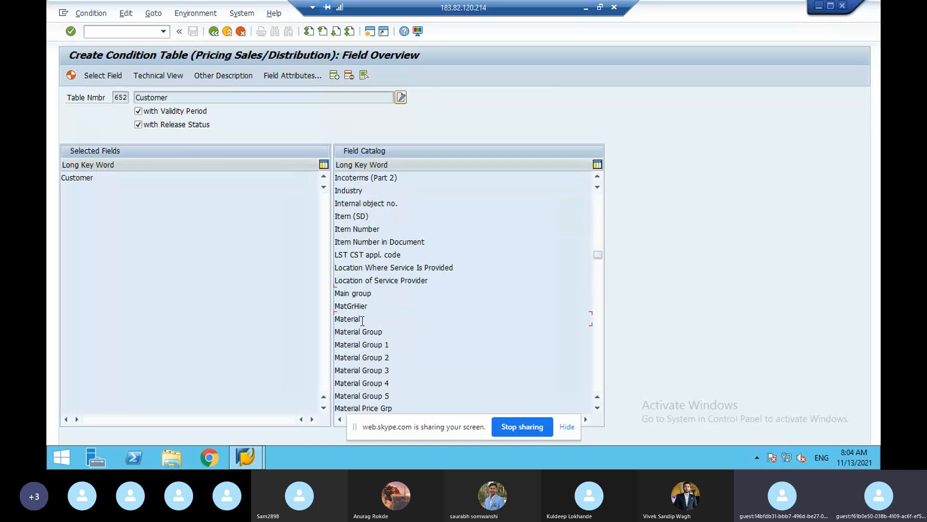
double_click(362, 319)
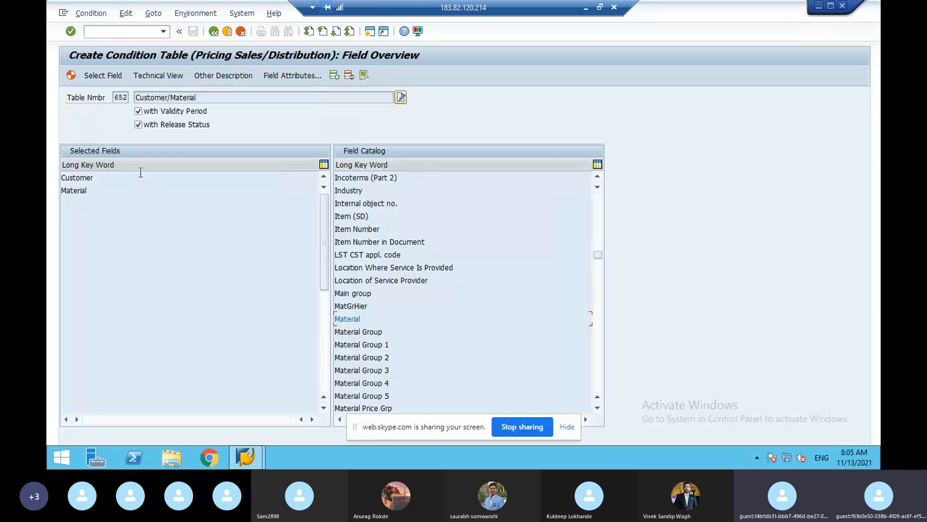
Generate condition table 652 as a local object and return from the log to the initial screen.
left_click(72, 77)
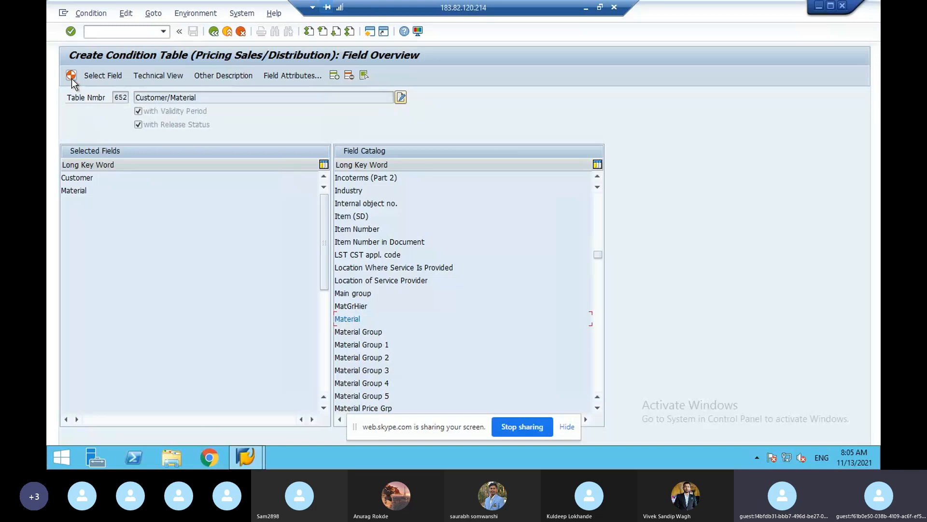
mouse_move(880, 467)
left_click(835, 7)
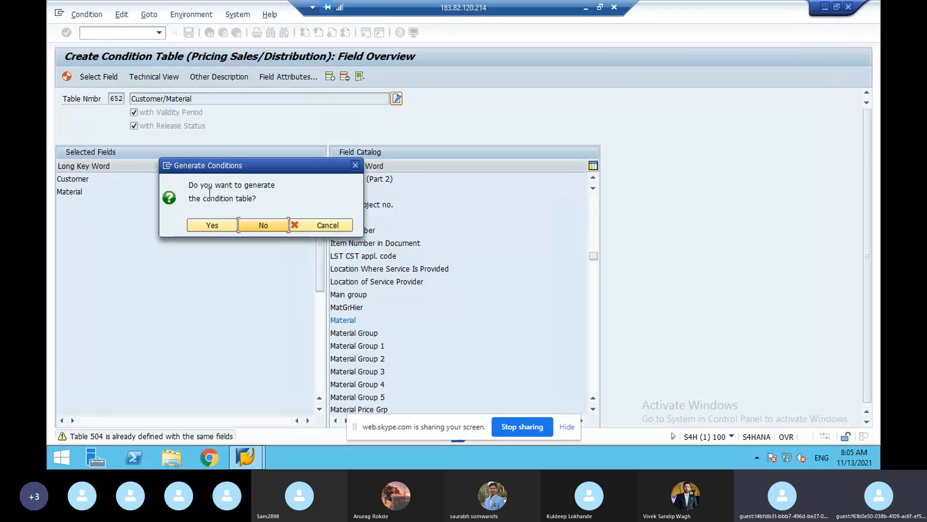
left_click(215, 223)
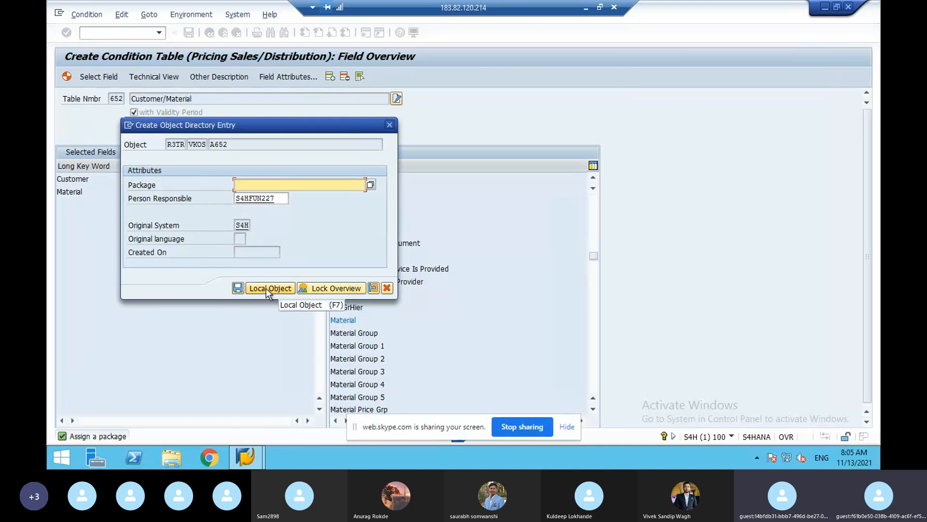
left_click(265, 288)
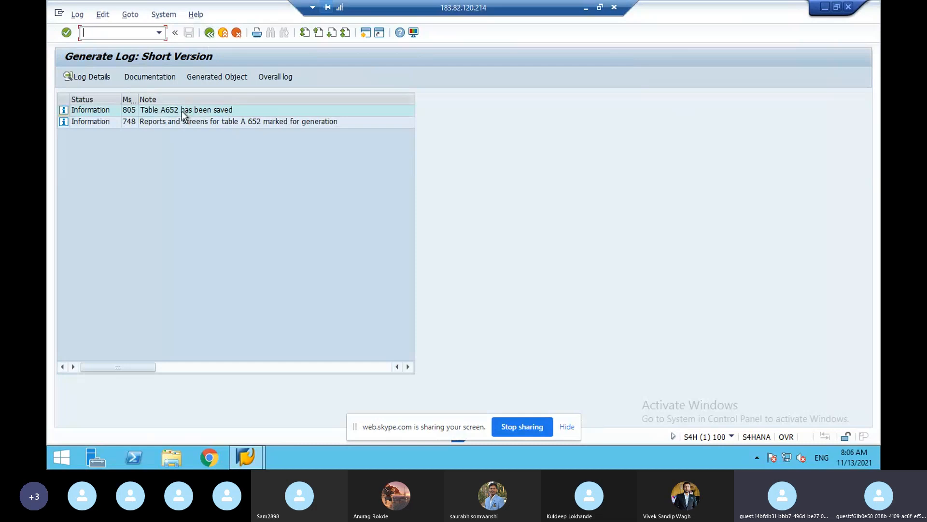
left_click(209, 33)
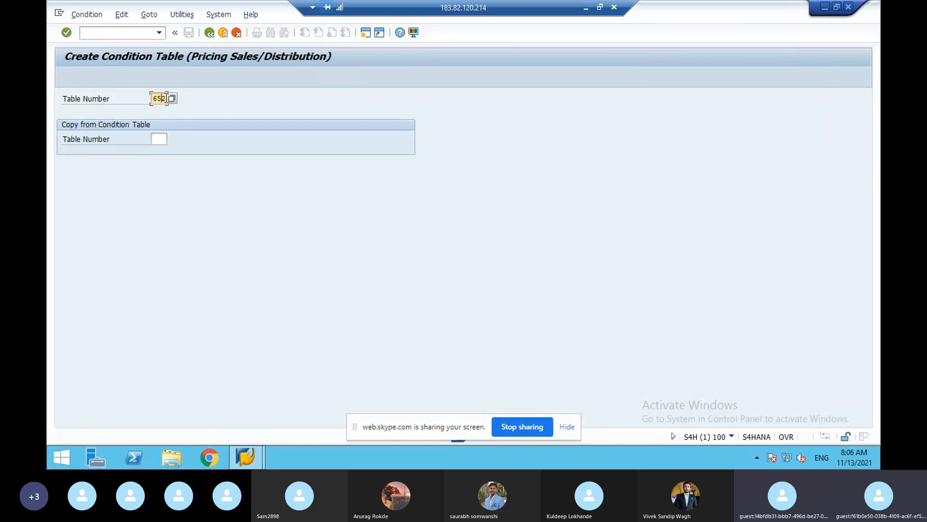
Start condition table 653 and add the Material field from the field catalog.
type("3")
key("Return")
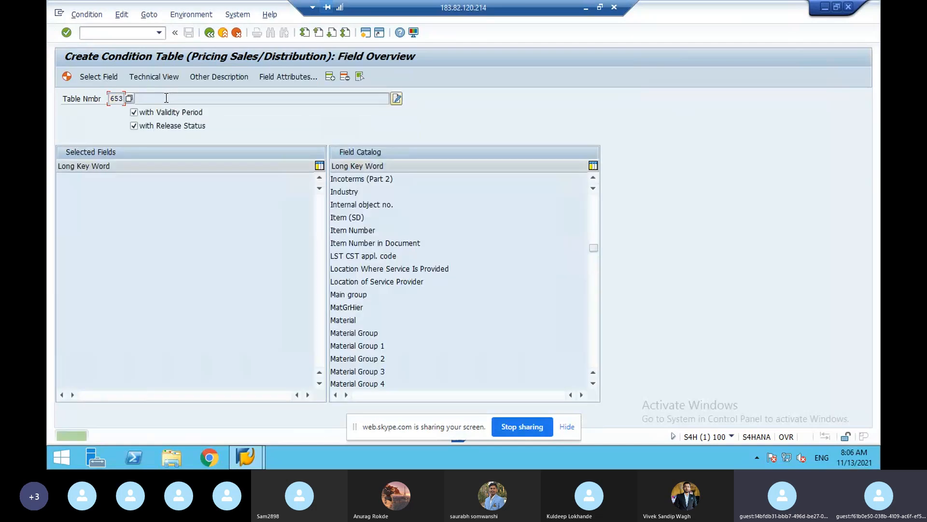
double_click(366, 319)
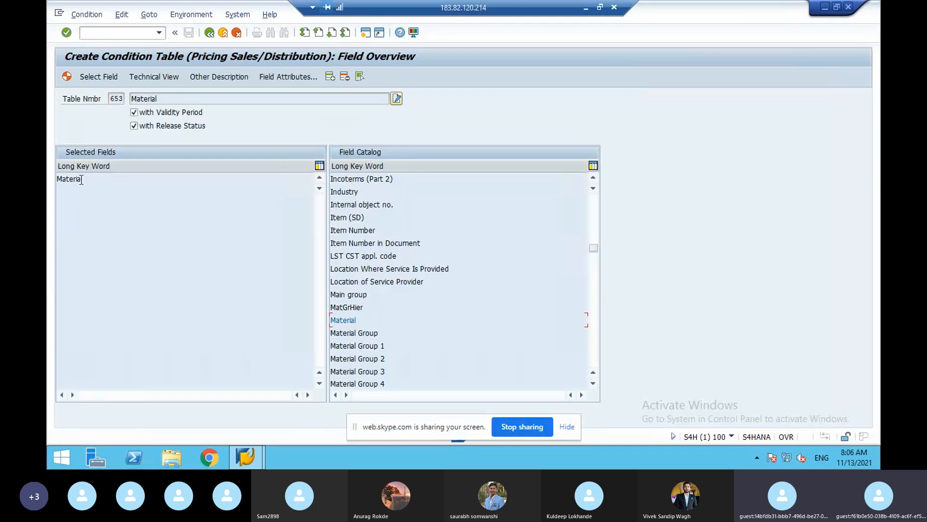
Generate condition table 653 as a local object and return from the log to the initial screen.
left_click(67, 76)
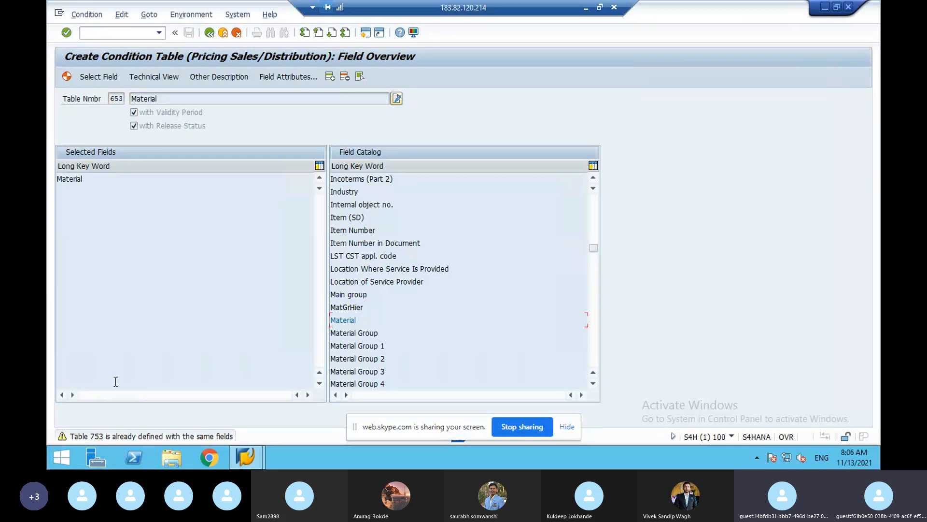
key("Return")
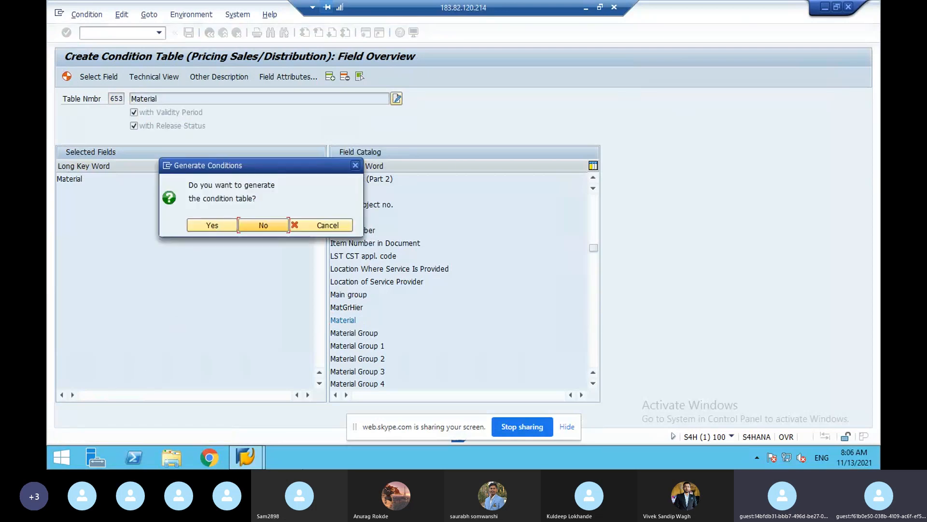
left_click(212, 230)
left_click(260, 289)
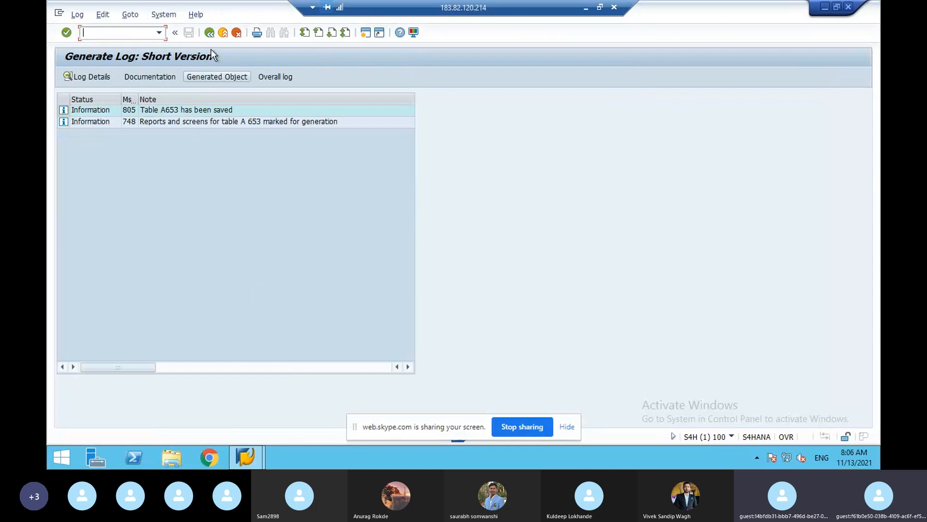
left_click(210, 34)
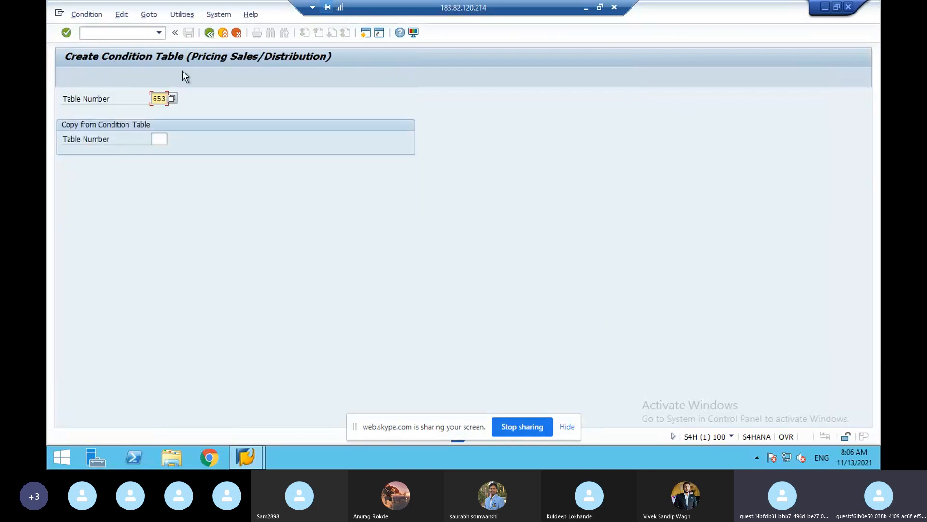
Look up the new condition tables in the table number list and highlight Customer/Material table 652.
left_click(172, 99)
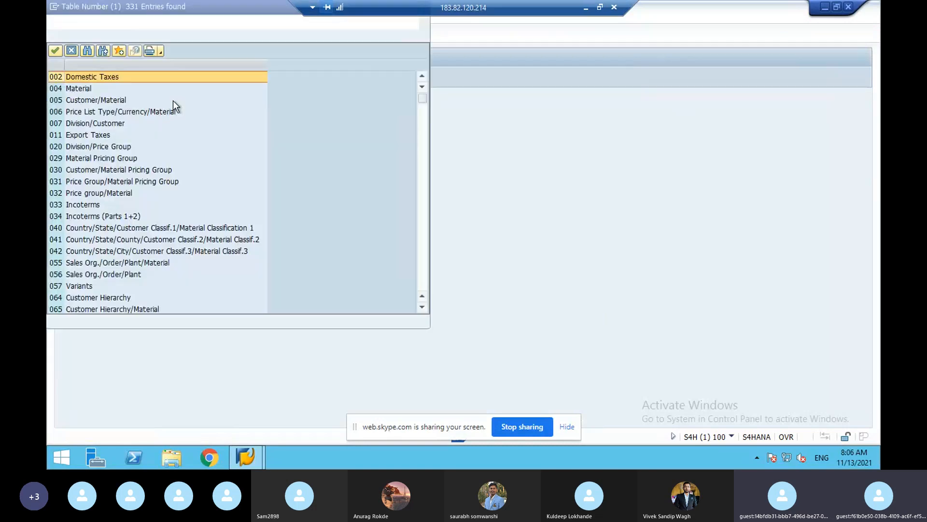
left_click(421, 237)
left_click(419, 236)
left_click(419, 236)
left_click(419, 236)
left_click(419, 236)
left_click(419, 235)
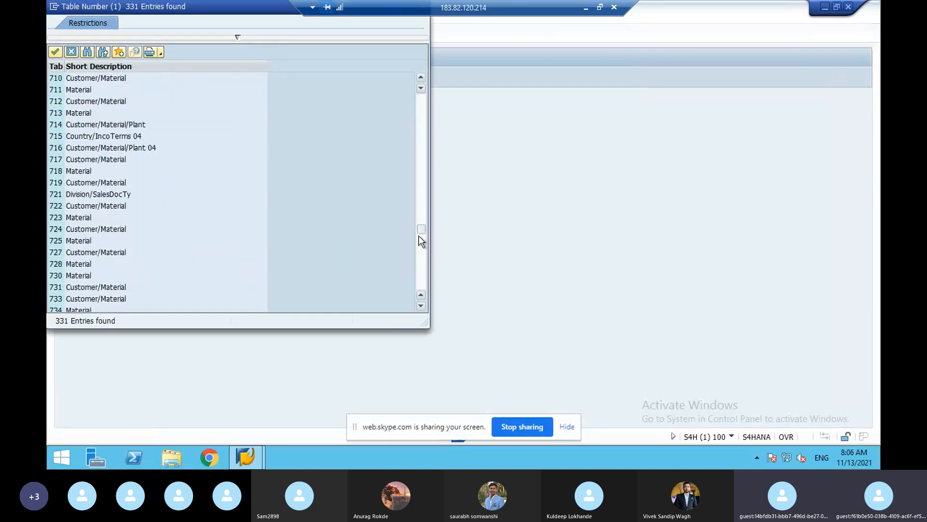
left_click(419, 213)
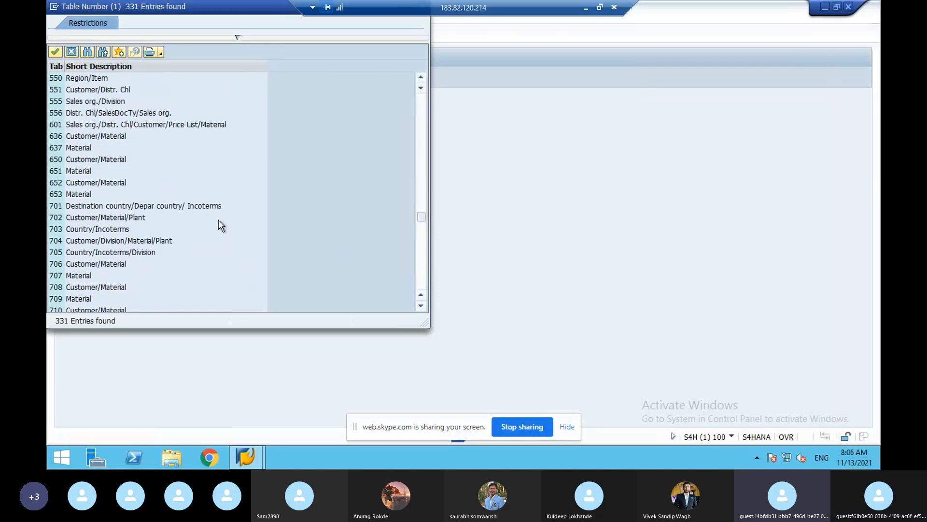
left_click(90, 186)
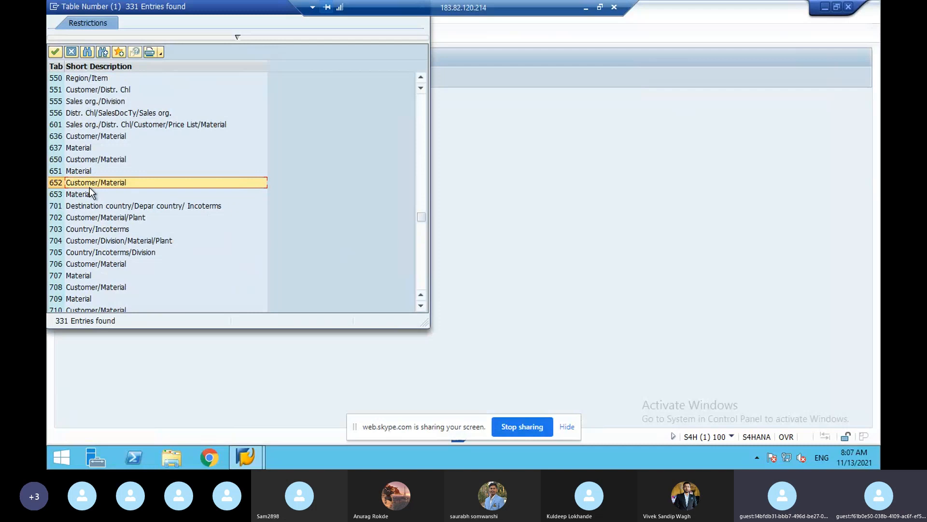
Switch from the remote SAP session to Chrome and examine the "Non sap price from client" email.
left_click(585, 7)
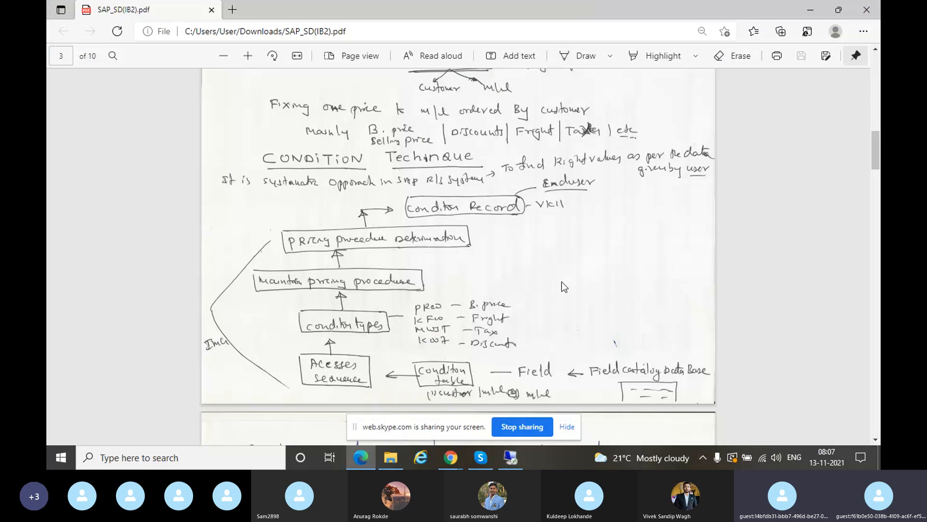
left_click(448, 461)
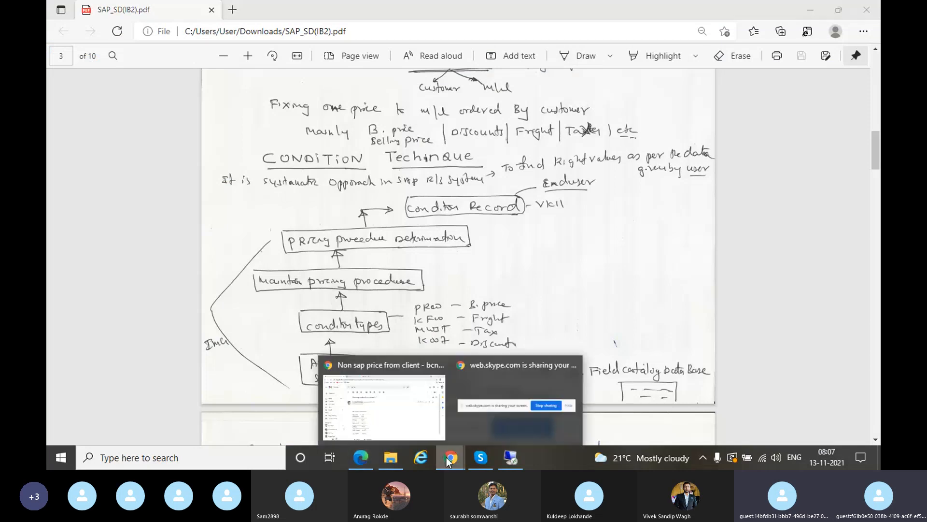
left_click(381, 404)
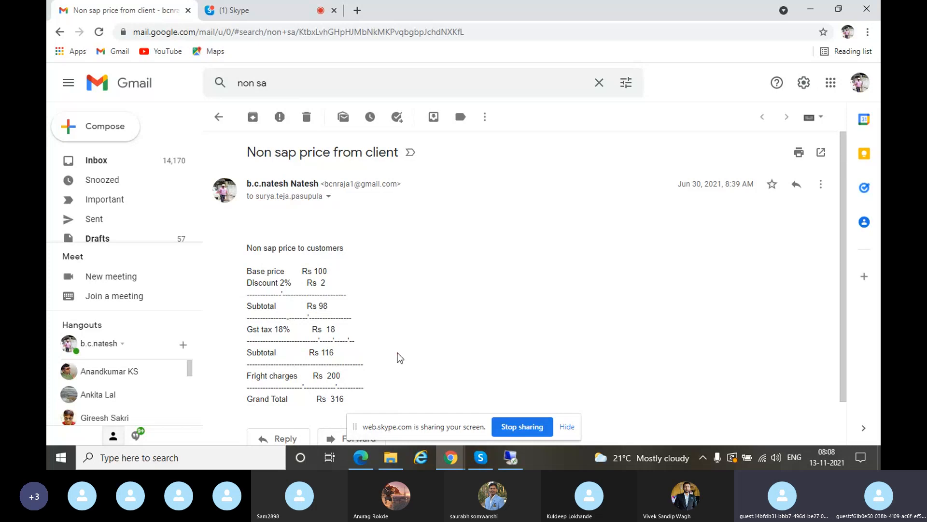
Switch back to the remote SAP session to highlight Material table 653, close the table list, and minimize the session.
left_click(511, 459)
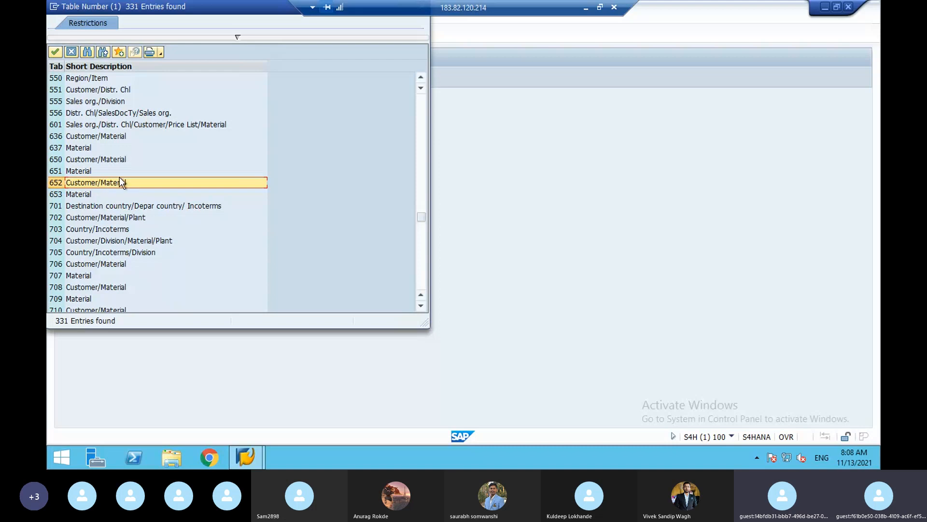
left_click(89, 195)
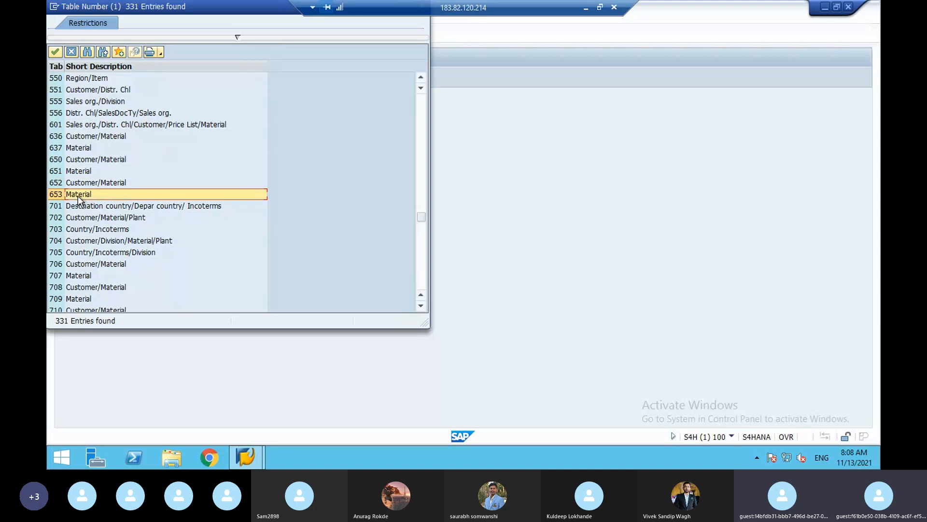
left_click(73, 56)
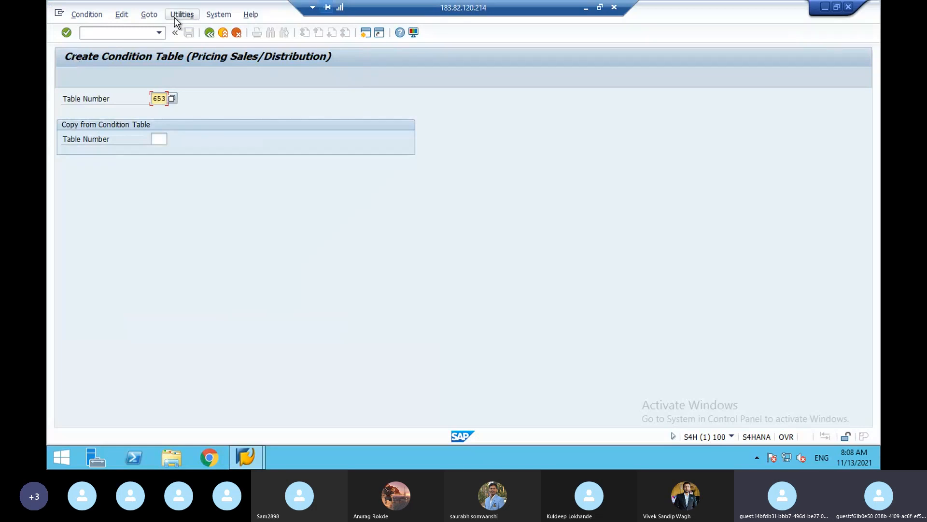
left_click(586, 7)
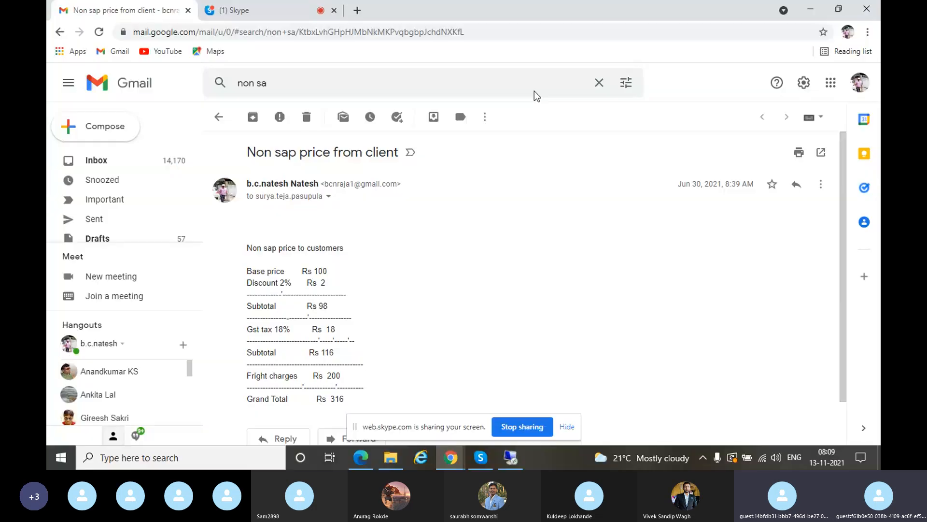
Consult the condition technique diagram in SAP_SD(IB2).pdf in Edge, then switch back to the remote SAP session and leave condition table creation for the IMG tree.
left_click(365, 454)
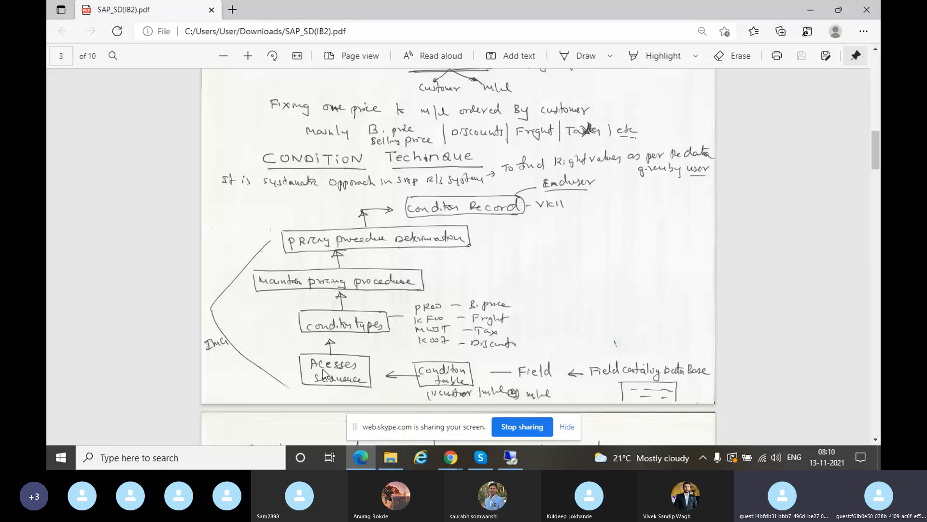
left_click(511, 456)
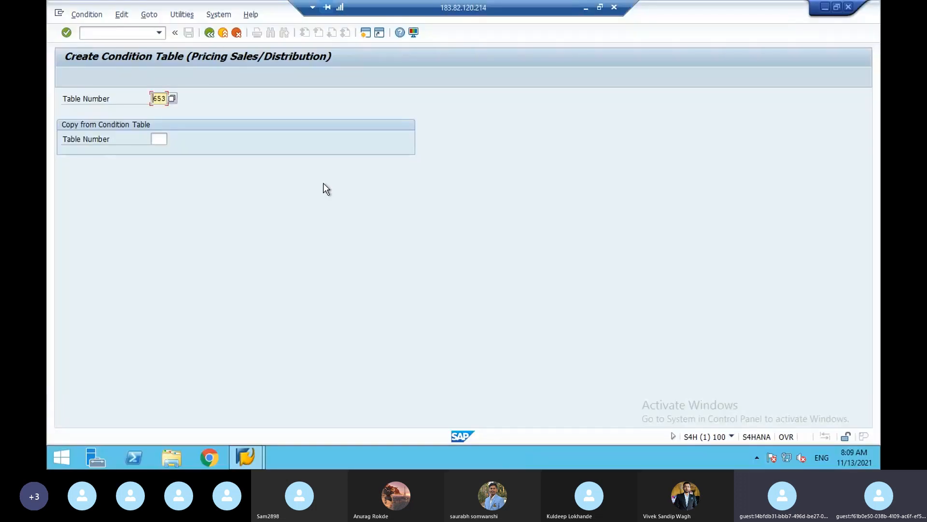
left_click(209, 32)
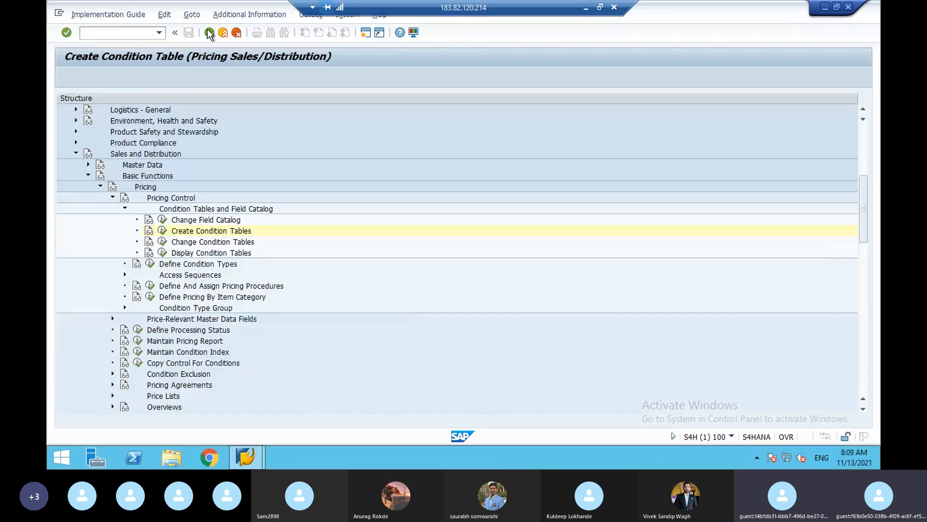
left_click(124, 208)
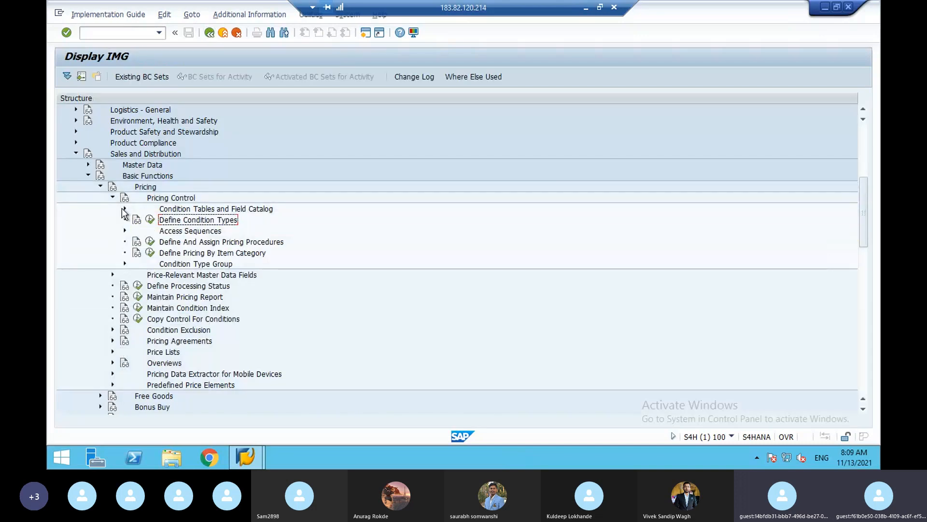
Open the Set Access Sequences activity under Pricing Control and acknowledge the cross-client caution.
left_click(177, 232)
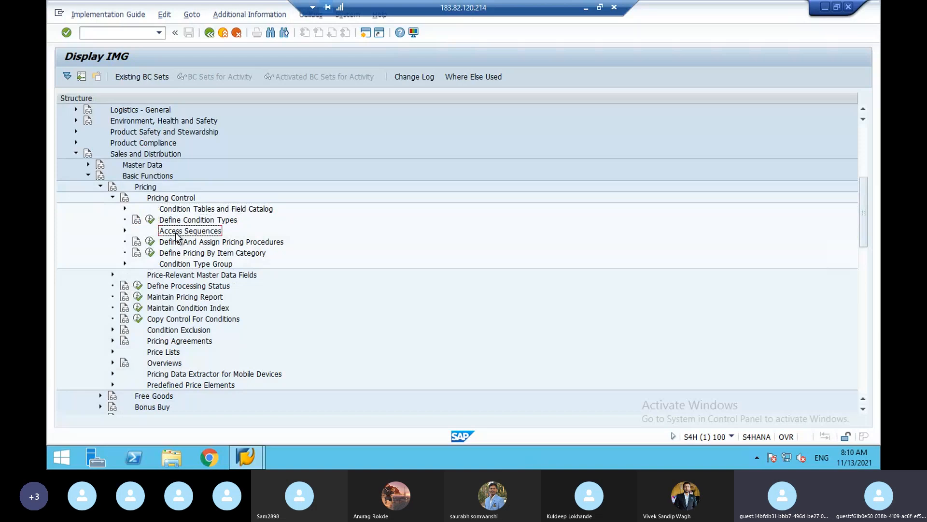
left_click(125, 231)
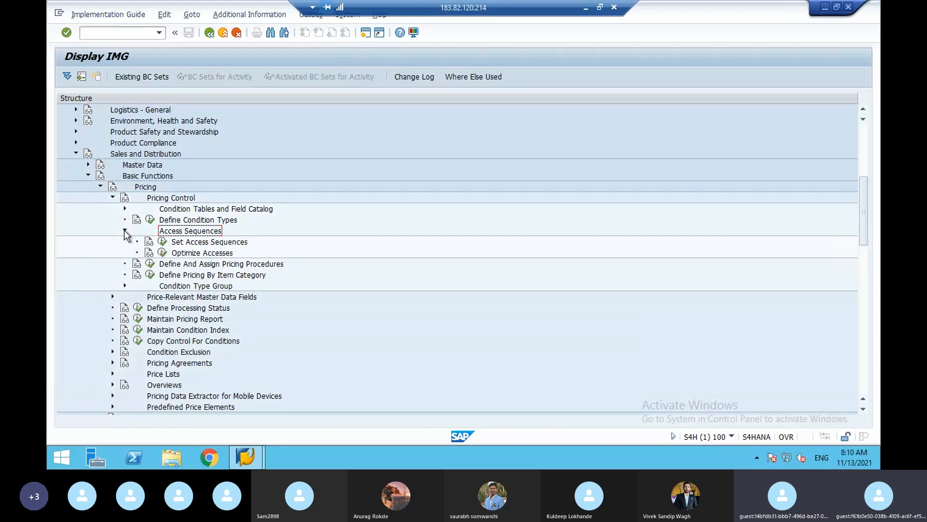
left_click(163, 241)
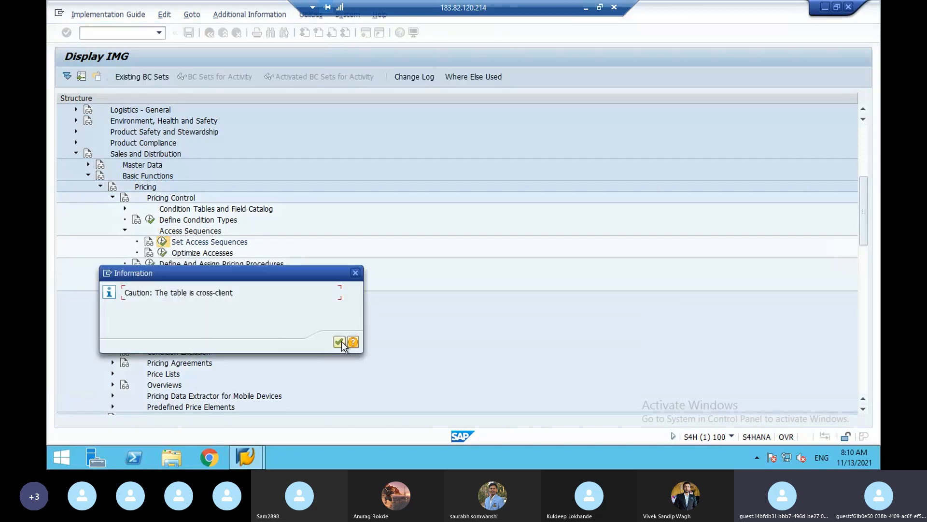
left_click(340, 341)
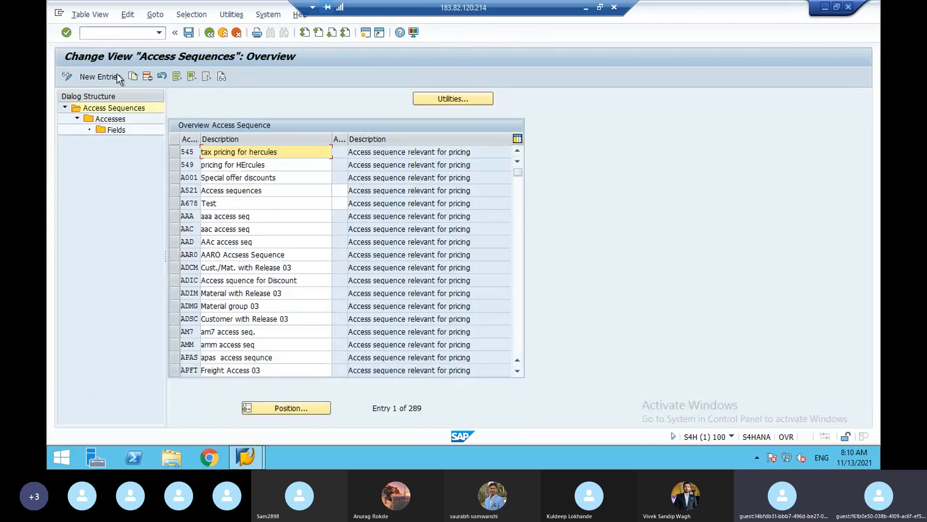
Create access sequence RRT with the description "rrt aces seq" and save it to the proposed workbench request.
left_click(118, 78)
type("rrt")
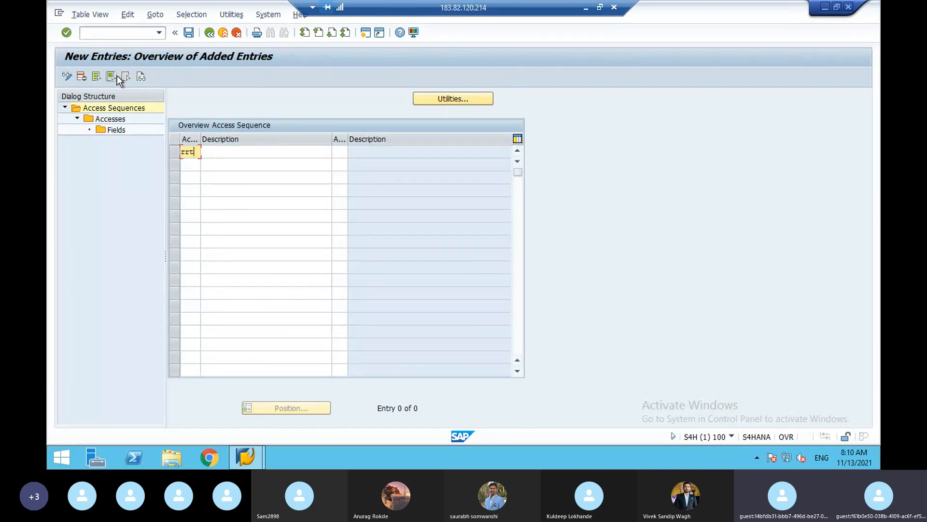
left_click(220, 154)
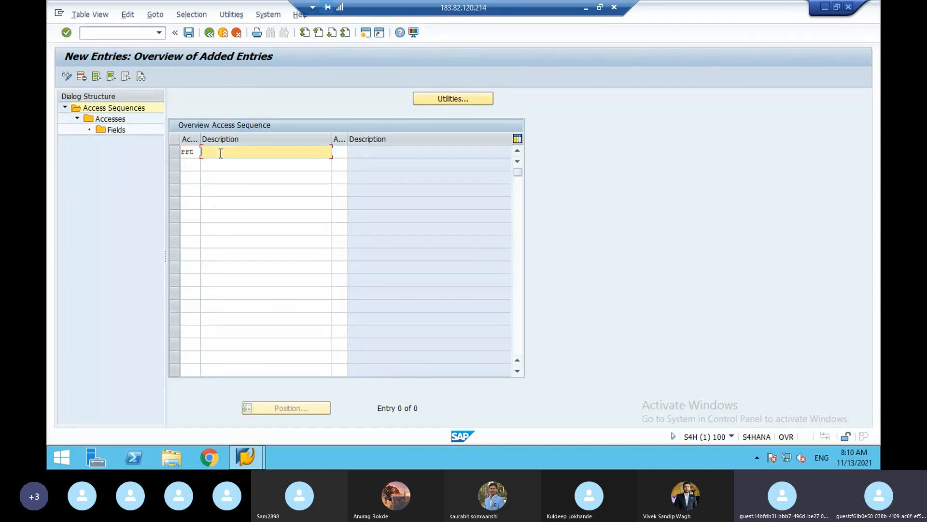
type("rrt accs seq")
left_click(189, 32)
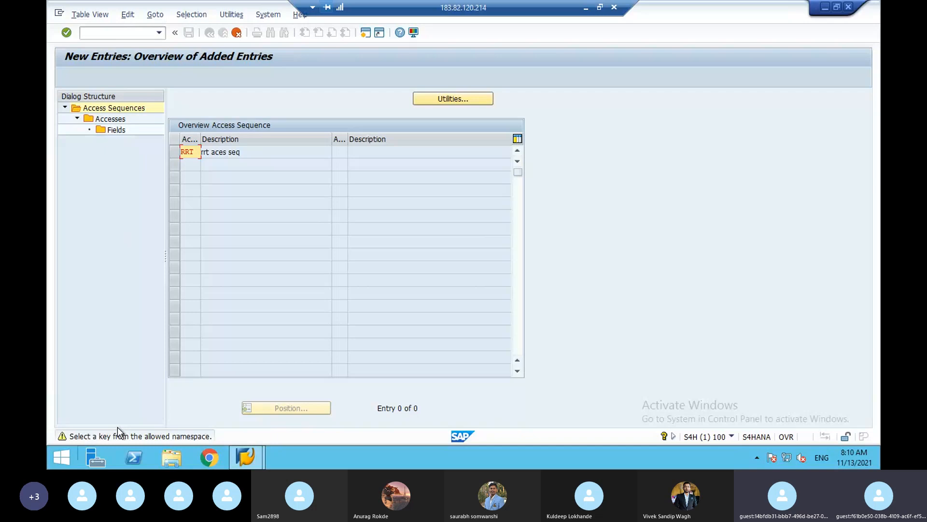
key("Return")
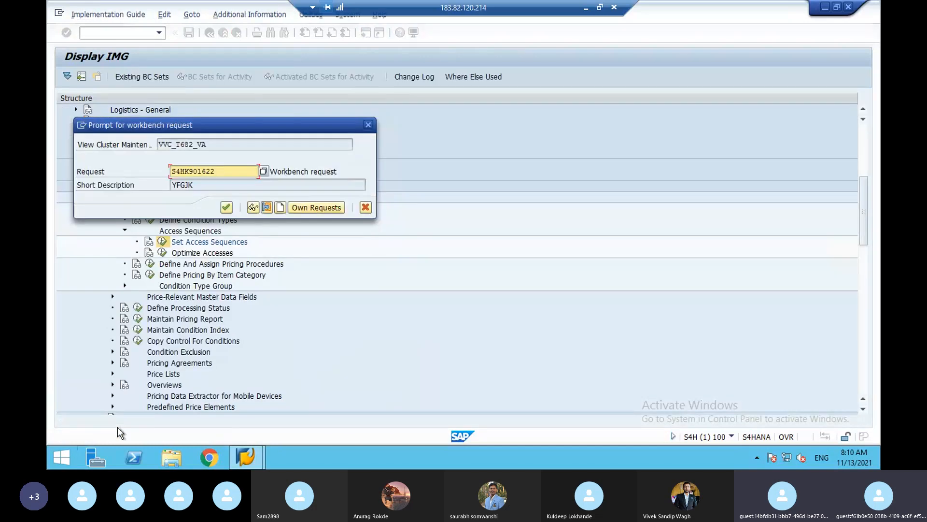
left_click(227, 208)
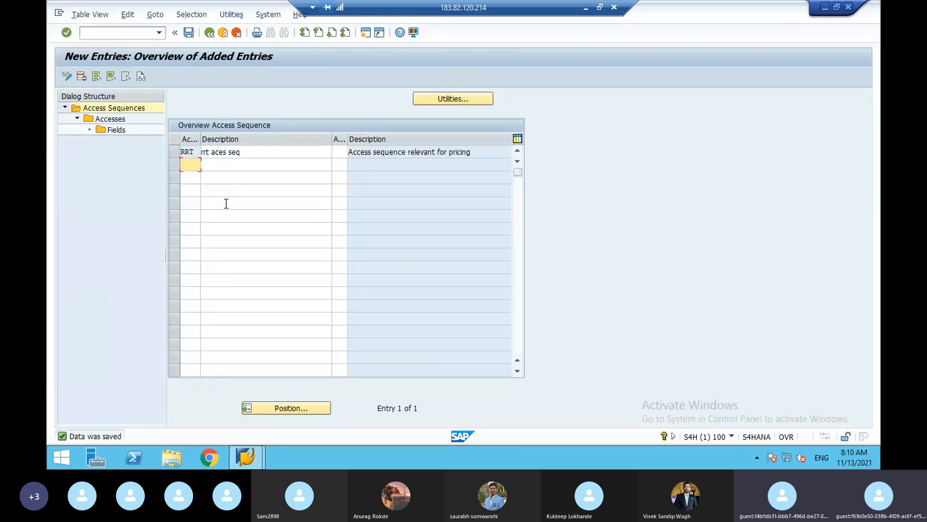
Open the accesses of access sequence RRT and add access 10 with condition table 652.
left_click(177, 152)
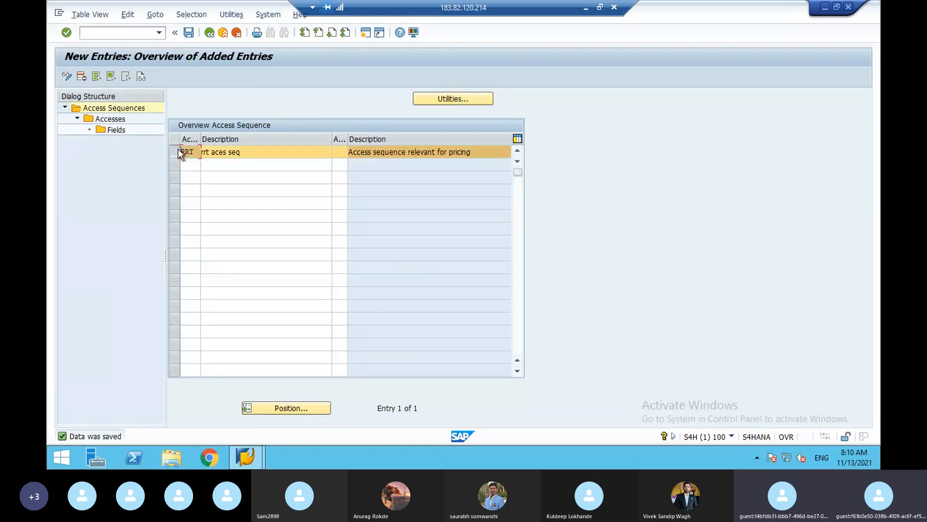
double_click(115, 119)
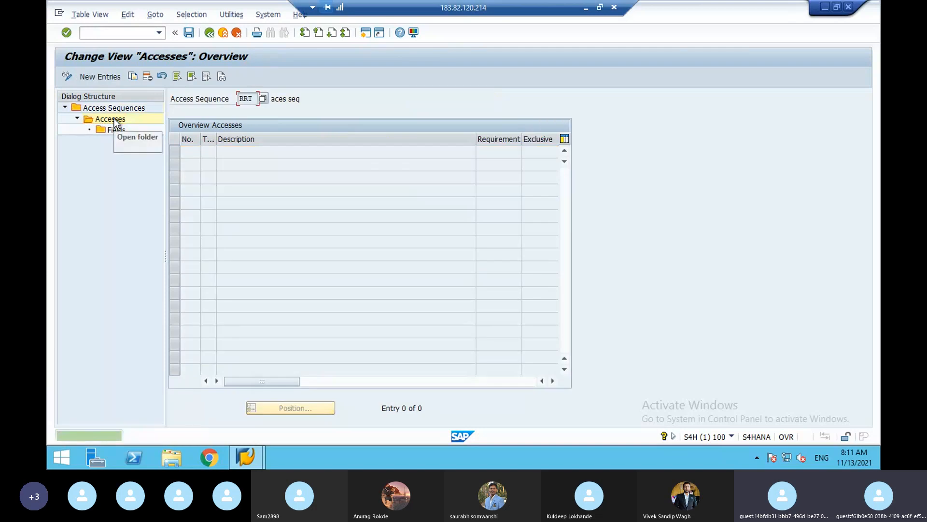
left_click(102, 78)
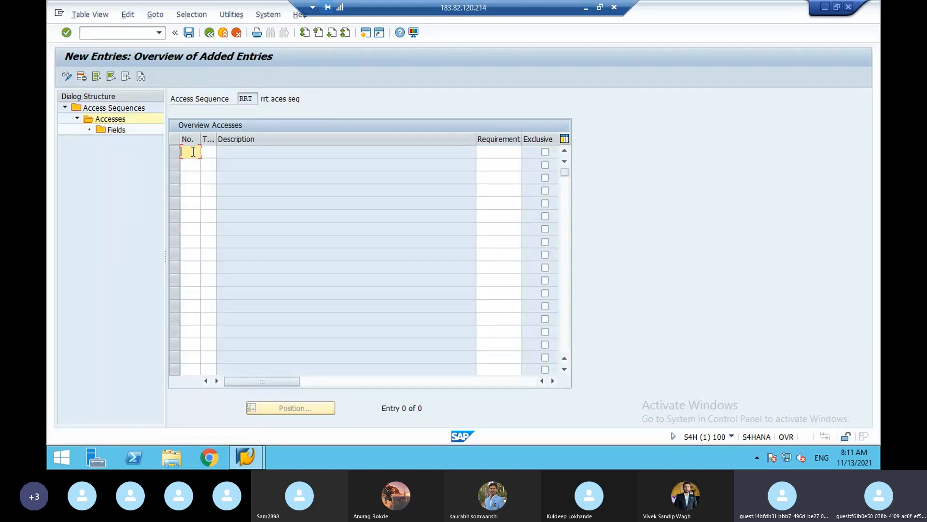
type("10")
left_click(208, 153)
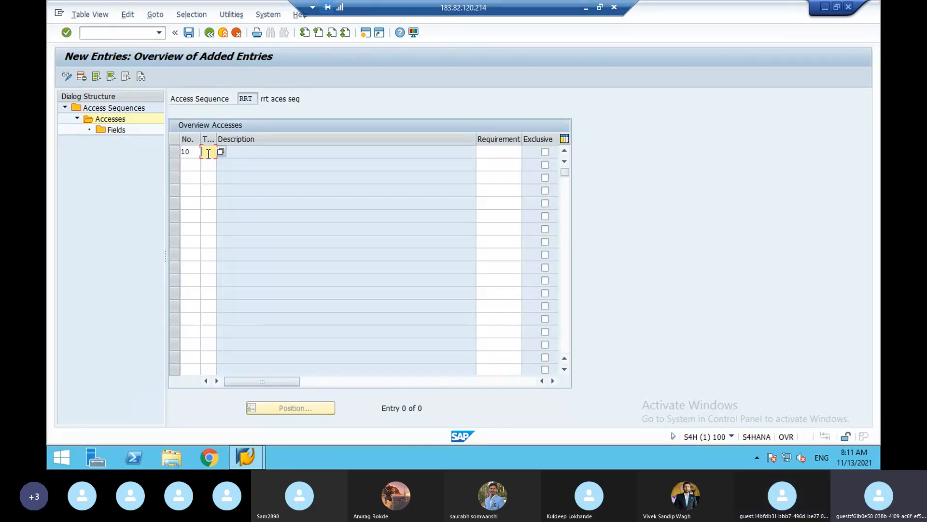
type("652")
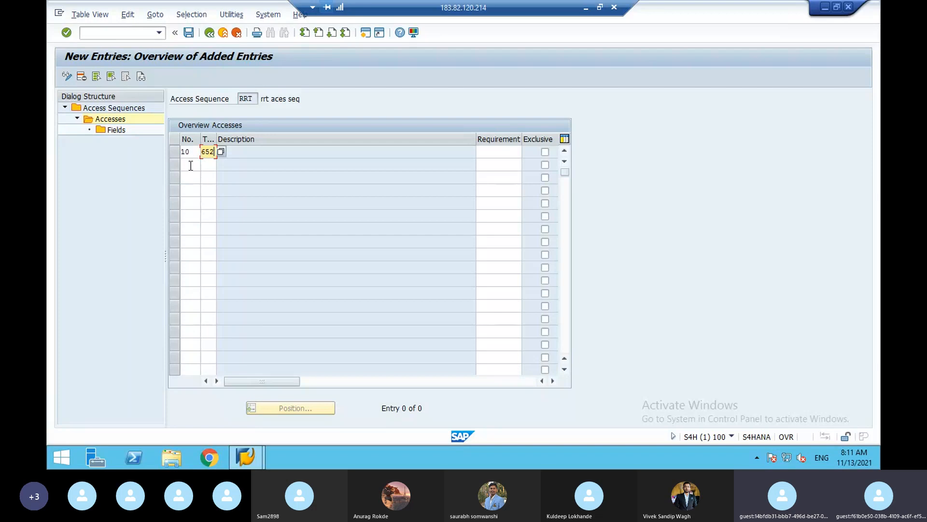
Add access 20 with condition table 653 and mark the accesses as exclusive.
left_click(187, 166)
type("20")
left_click(212, 164)
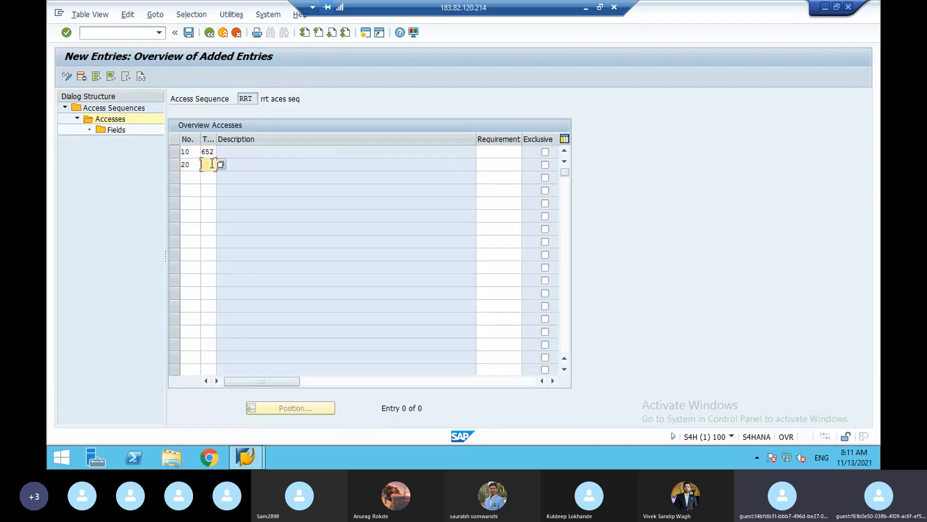
type("653")
left_click(545, 152)
Save the two accesses of RRT, acknowledging the local development class and field assignment messages.
left_click(189, 34)
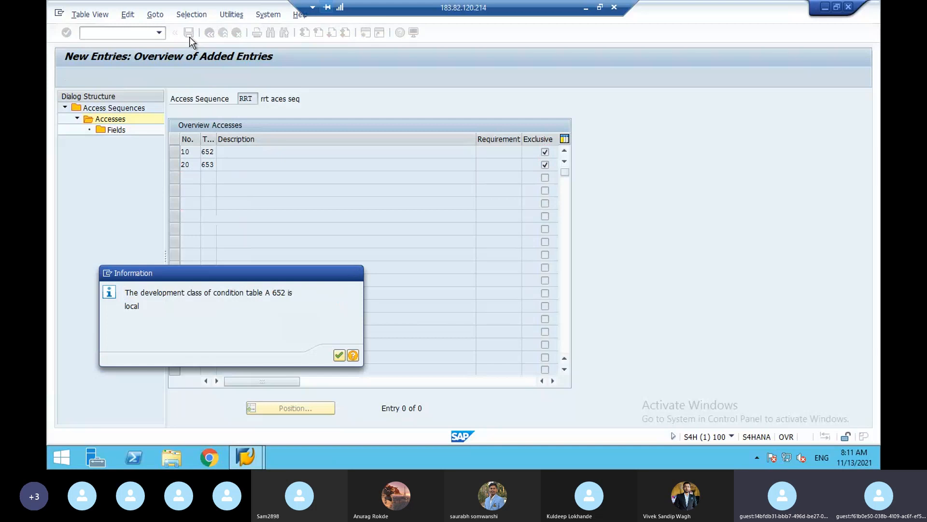
key("Return")
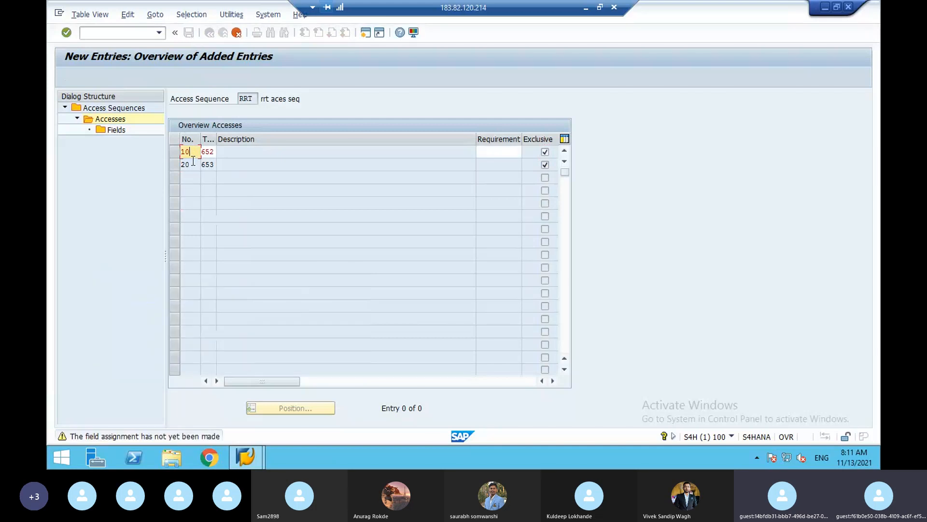
left_click(192, 177)
key("Return")
key("Return")
key("Return")
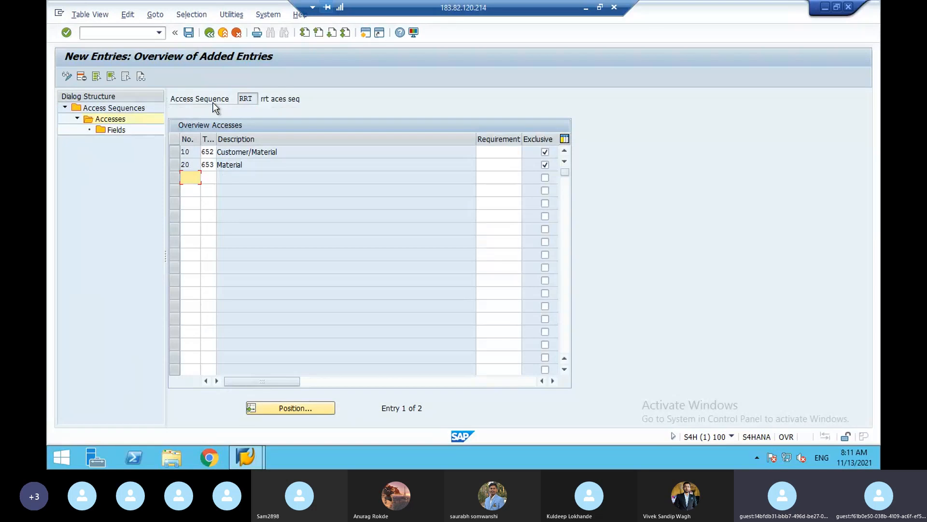
Open the fields of access 10 for Customer/Material table 652 and save the field assignment.
left_click(207, 152)
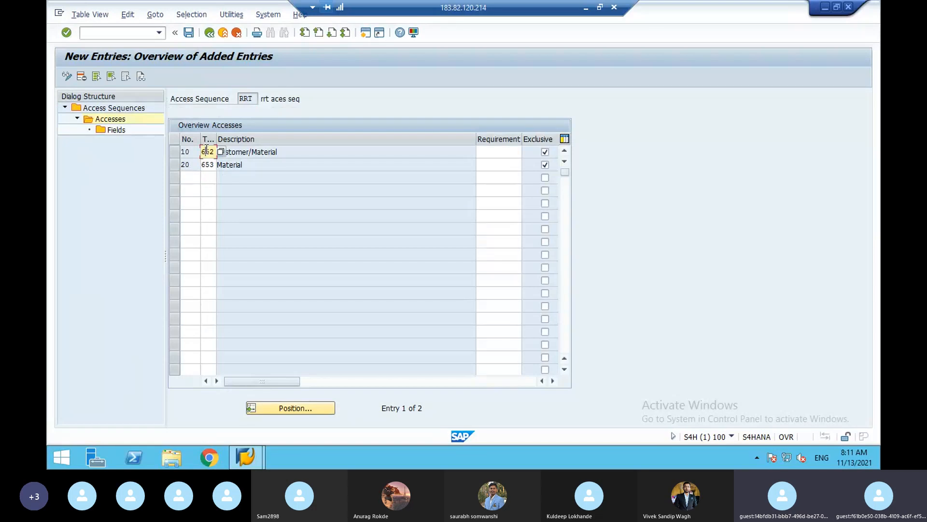
left_click(209, 165)
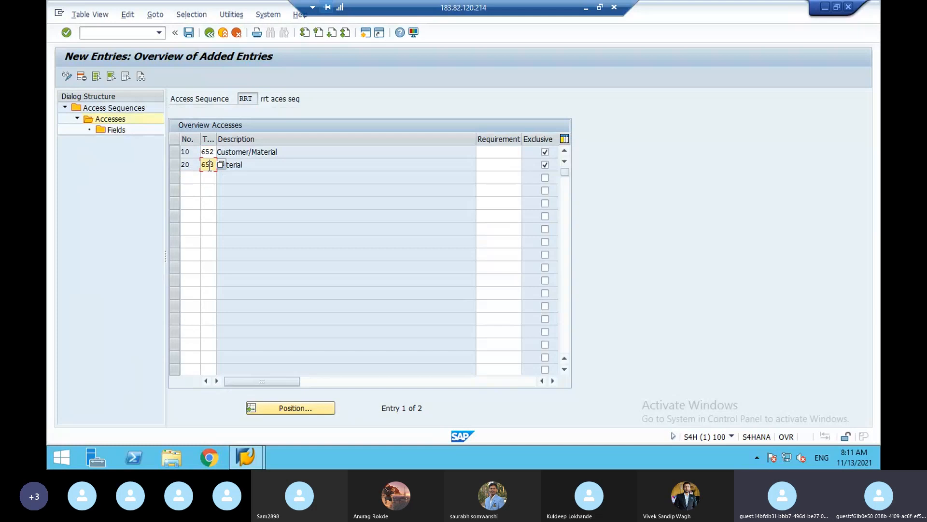
left_click(175, 153)
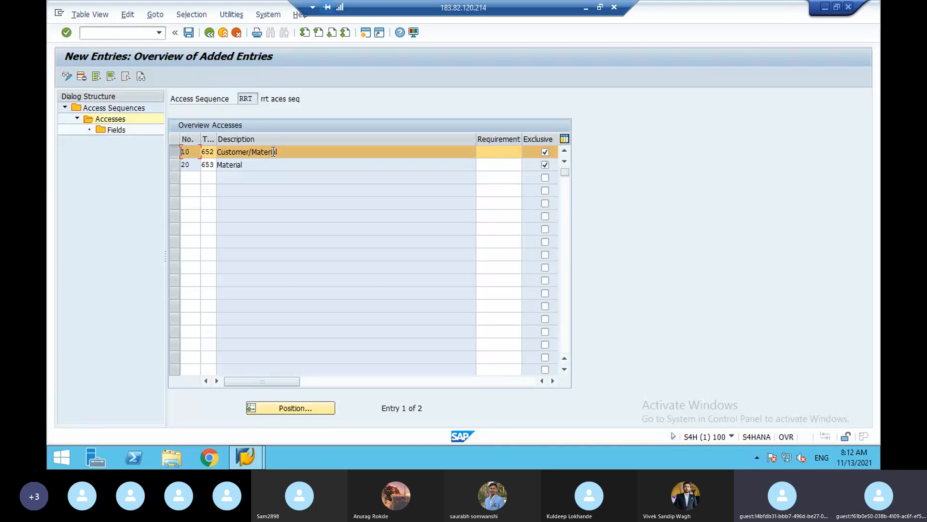
double_click(123, 130)
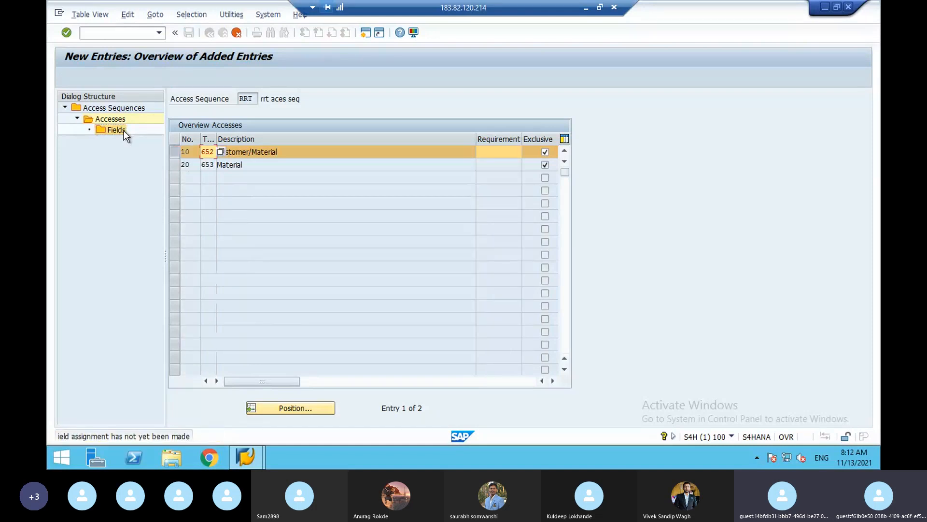
double_click(116, 130)
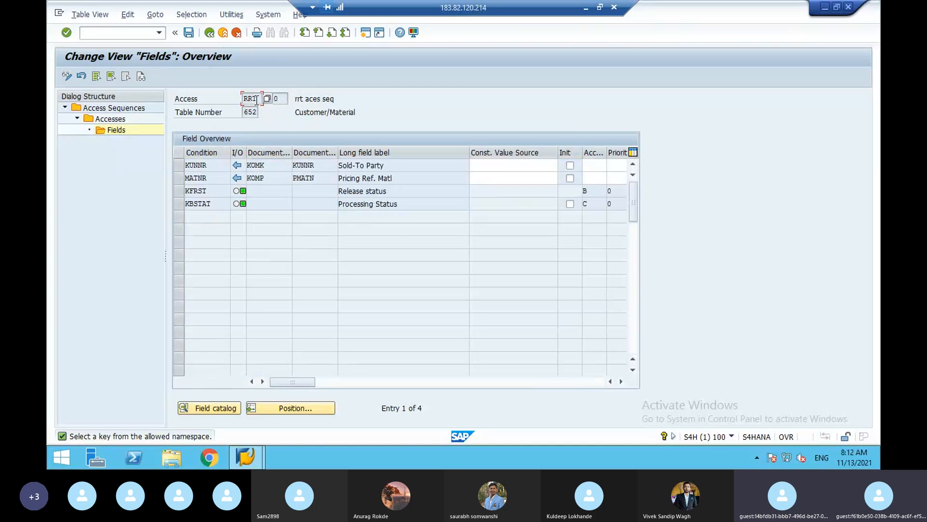
left_click(255, 115)
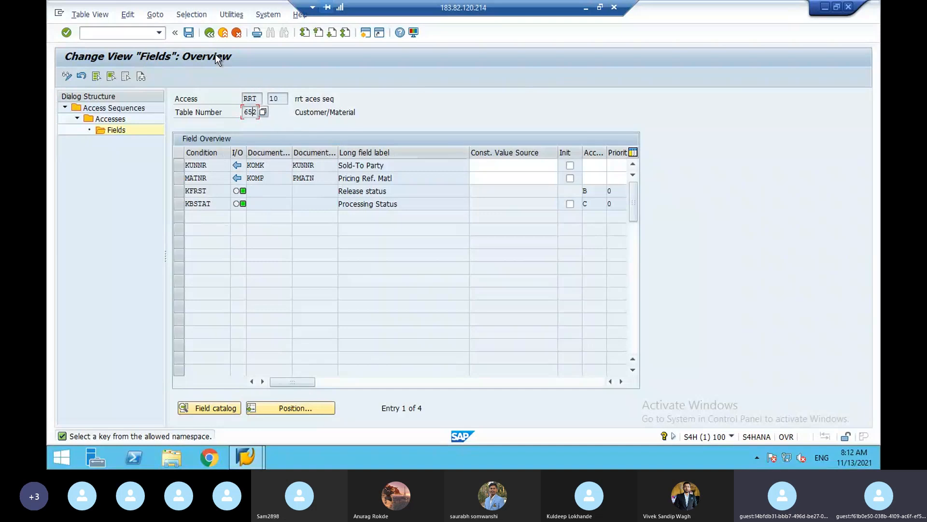
left_click(193, 32)
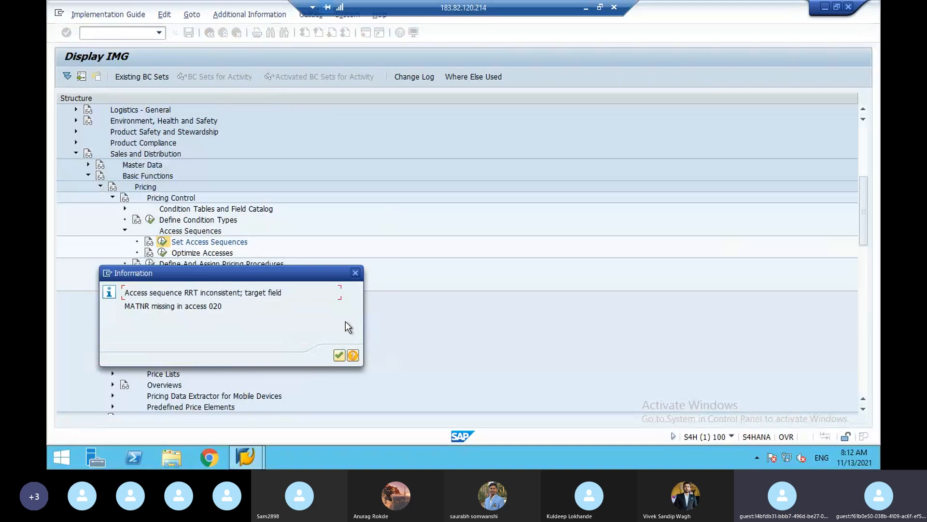
key("Return")
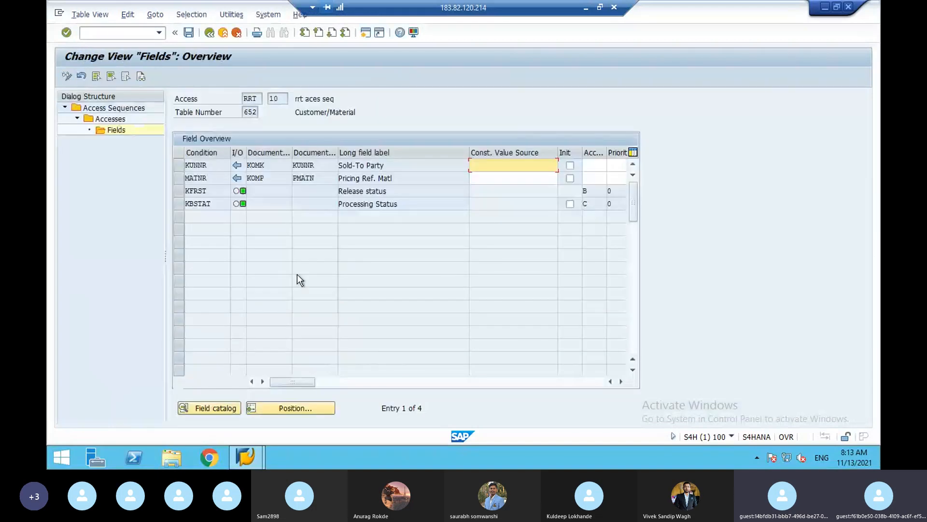
Open the fields of access 20 for Material table 653 and save the field assignment.
key("F3")
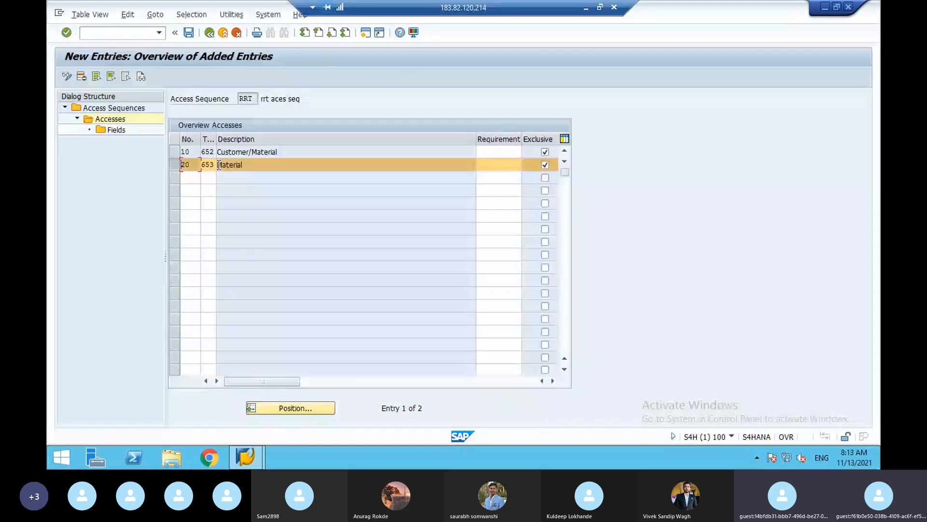
double_click(115, 129)
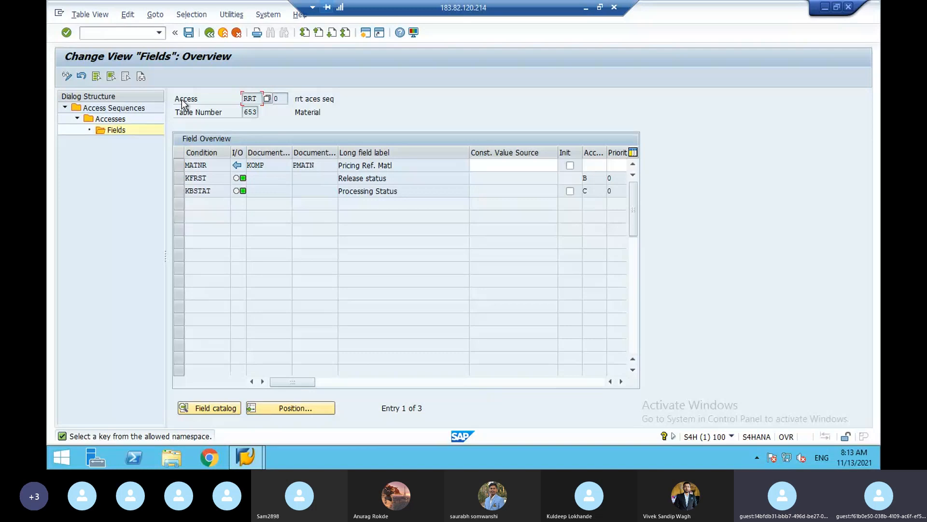
left_click(190, 39)
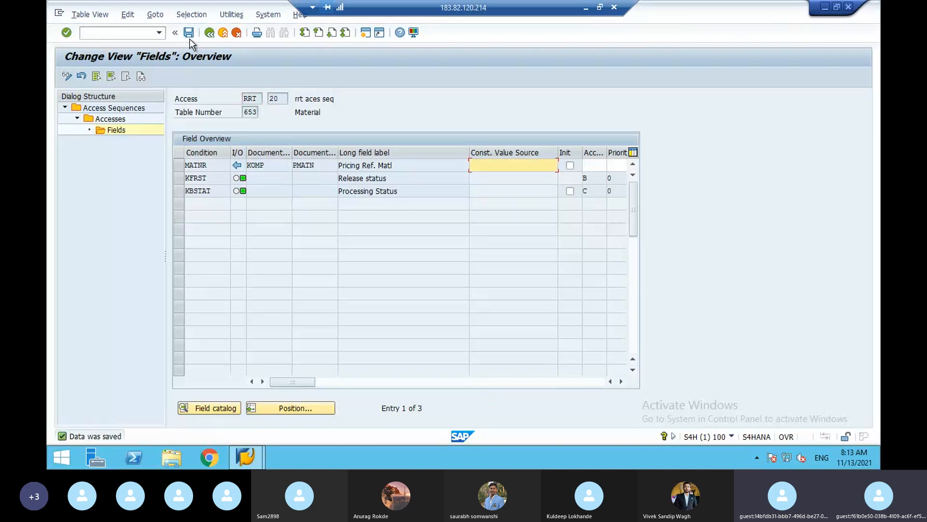
Return to the RRT accesses overview and minimize the remote session to examine the condition types in the PDF notes.
left_click(209, 33)
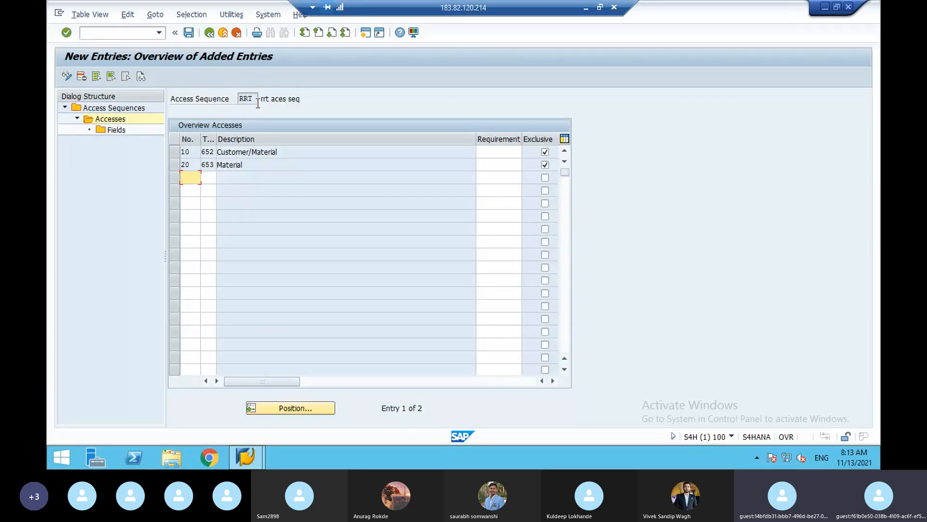
left_click(586, 12)
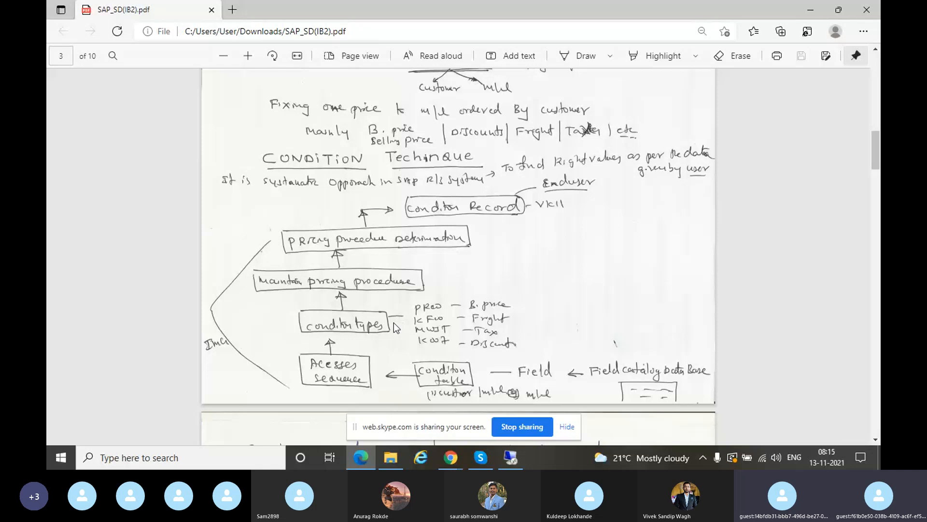
Examine the client's non-SAP price breakdown in the Gmail message, and return to the PDF notes.
left_click(452, 458)
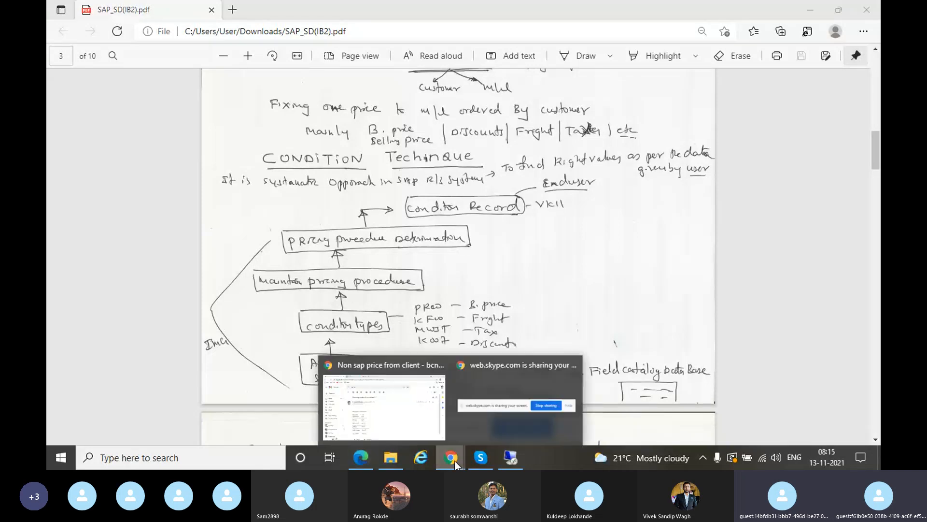
left_click(404, 410)
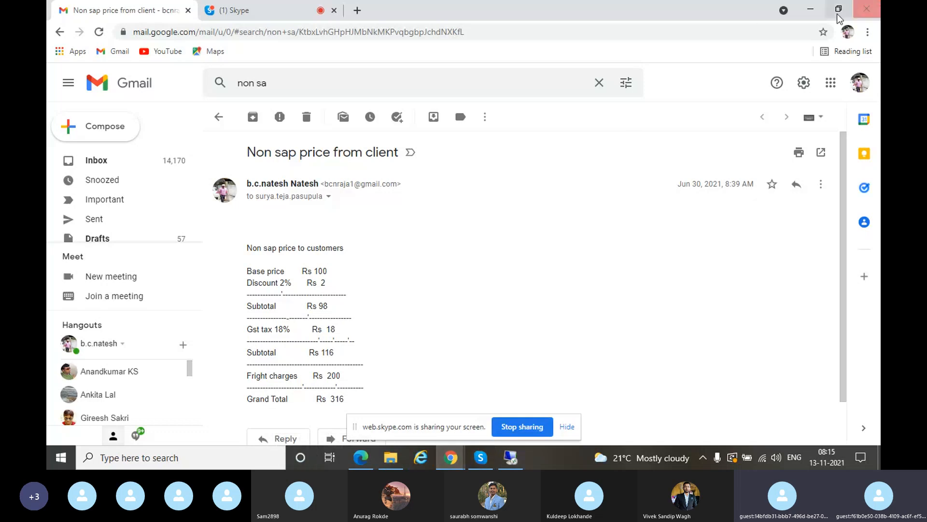
left_click(810, 9)
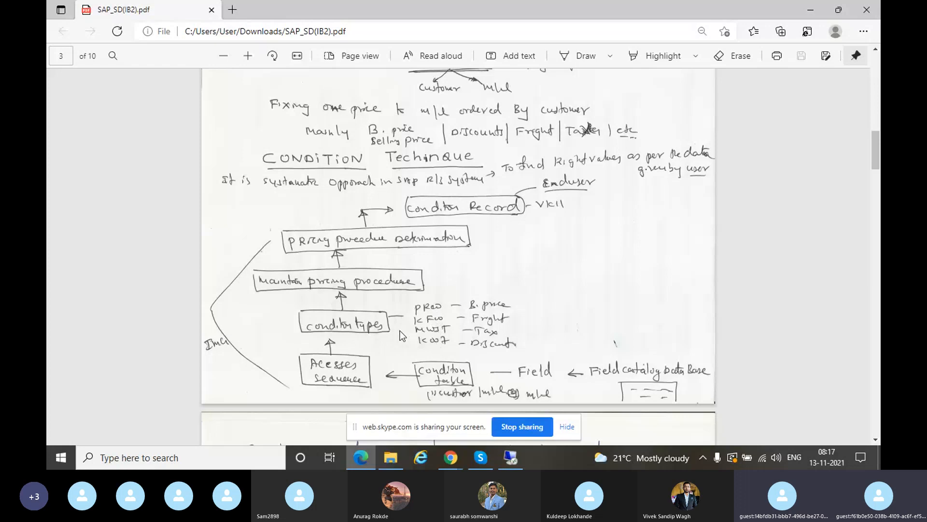
Switch back to the remote SAP session and leave the access sequence views for the IMG structure.
left_click(514, 454)
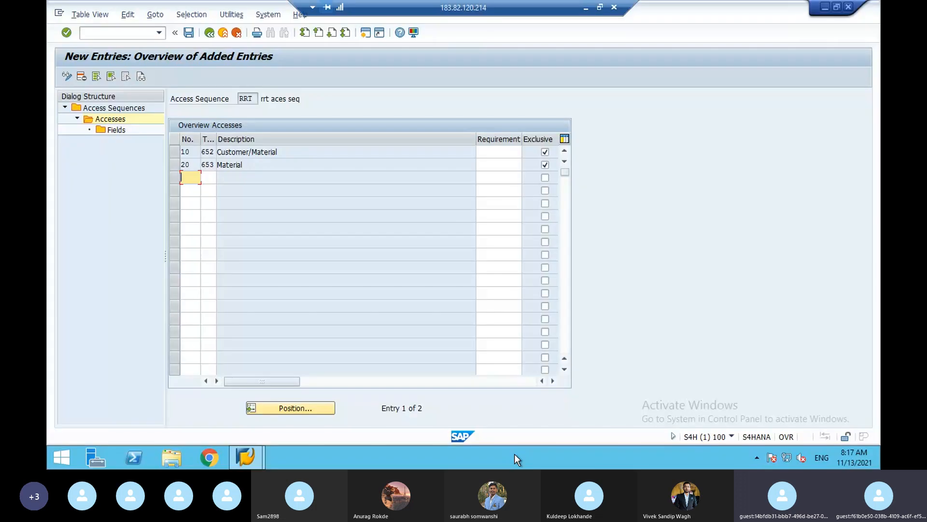
left_click(209, 33)
left_click(209, 33)
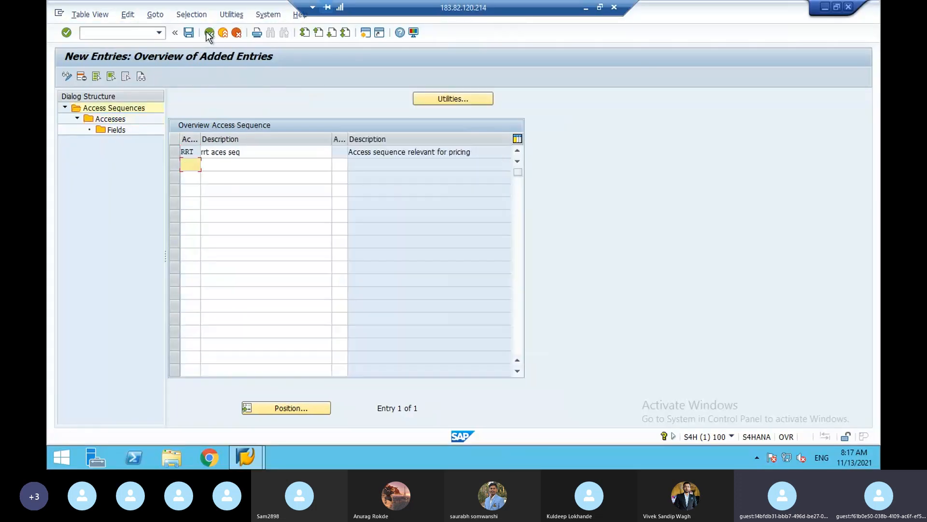
left_click(209, 33)
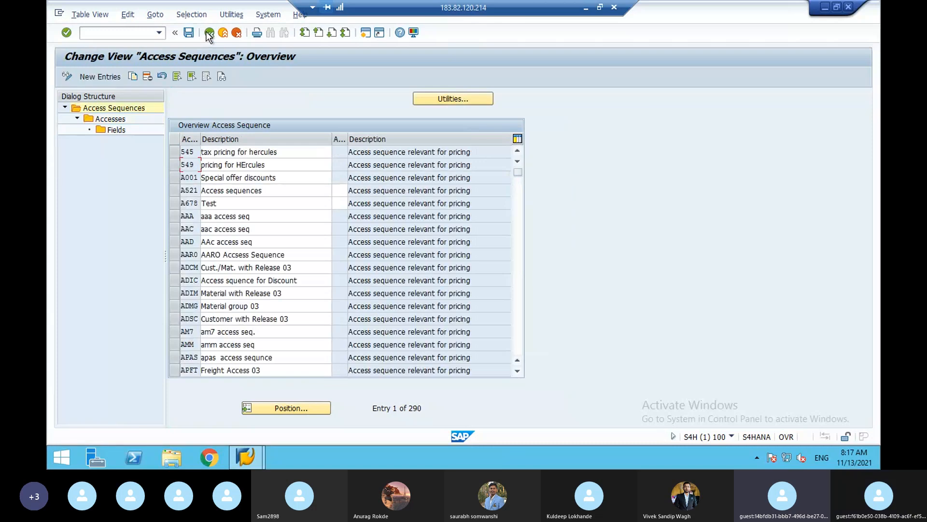
left_click(209, 33)
Collapse the Access Sequences node and open the Set Condition Types for Pricing activity of Define Condition Types.
left_click(192, 230)
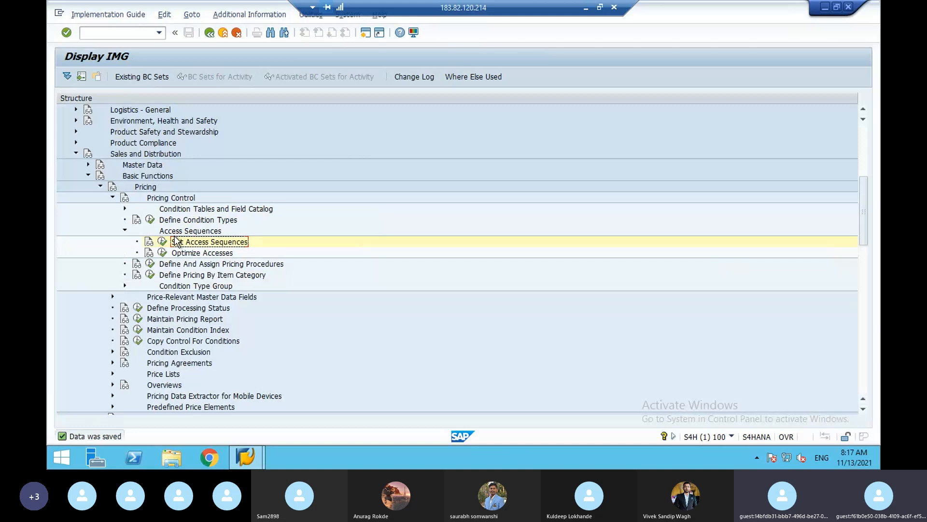
left_click(122, 232)
left_click(180, 220)
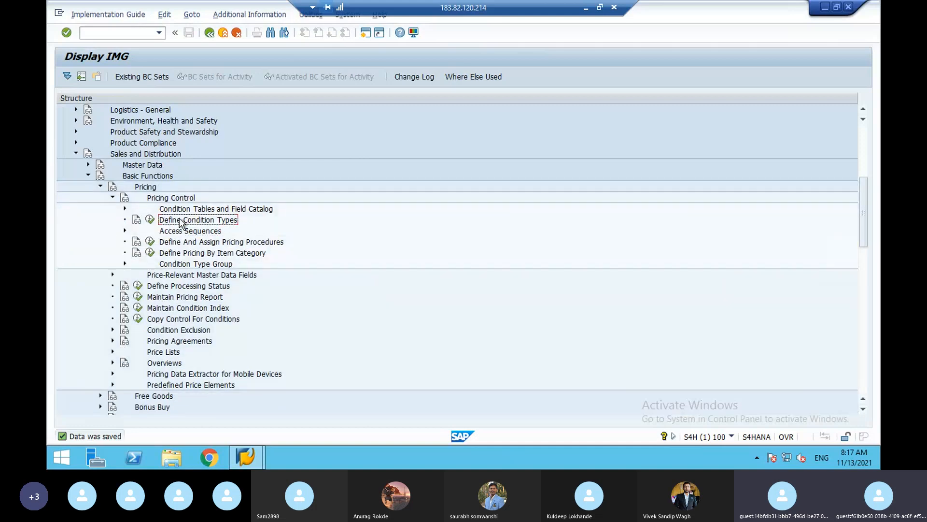
left_click(150, 220)
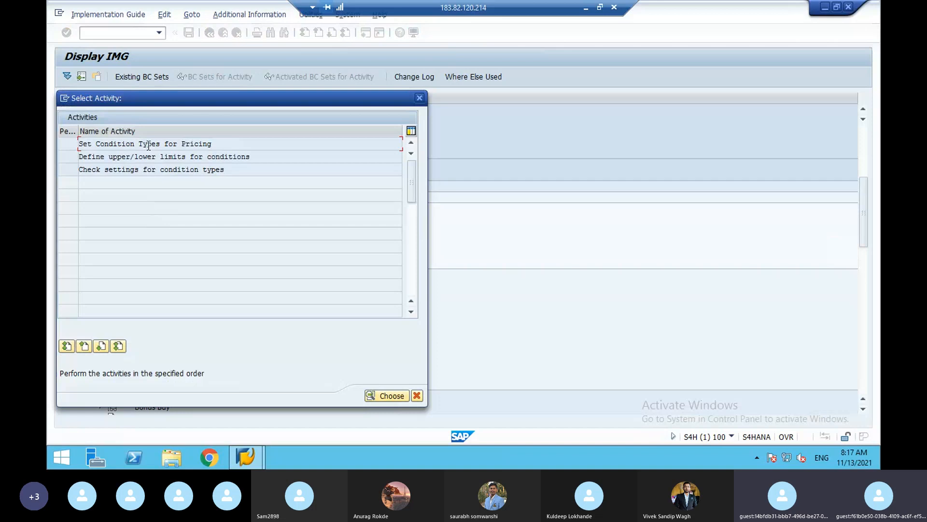
double_click(149, 145)
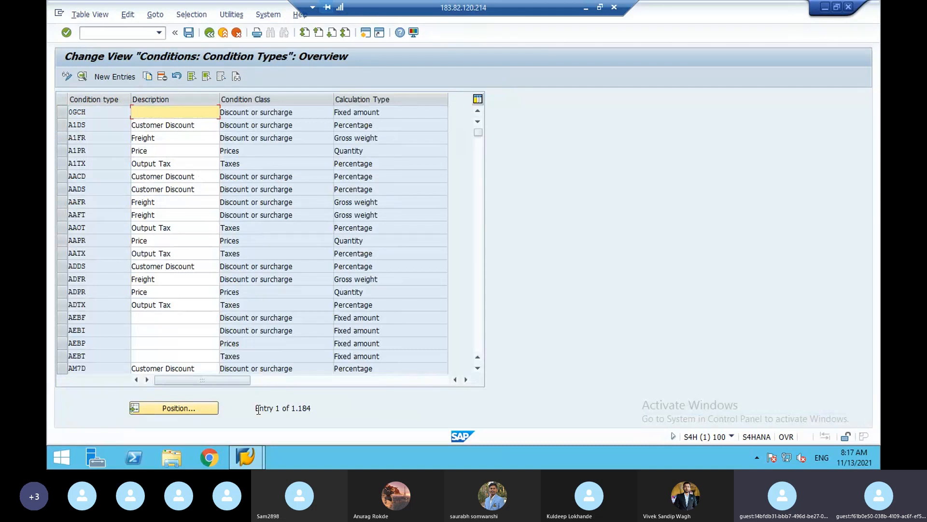
Locate the price condition type PR00 and copy it under the new condition type key RRPR.
left_click(214, 410)
type("pr0")
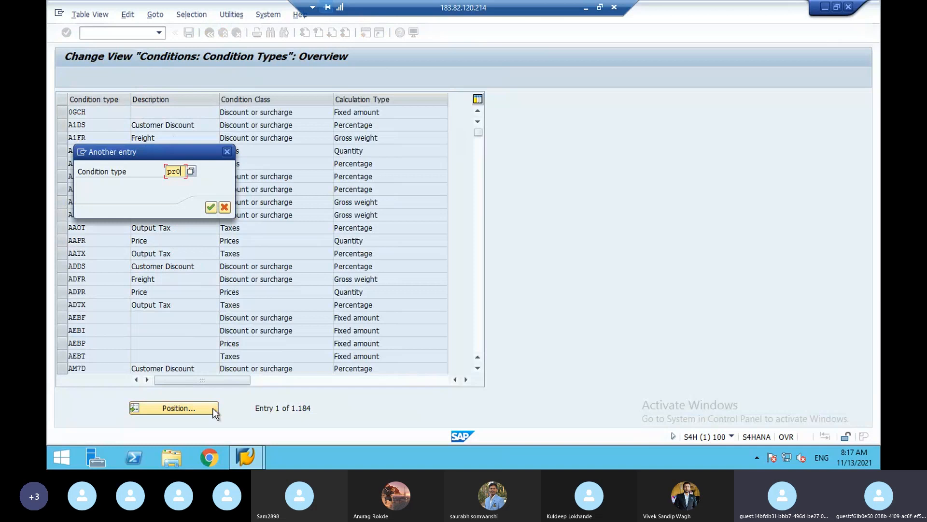
type("0")
key("Return")
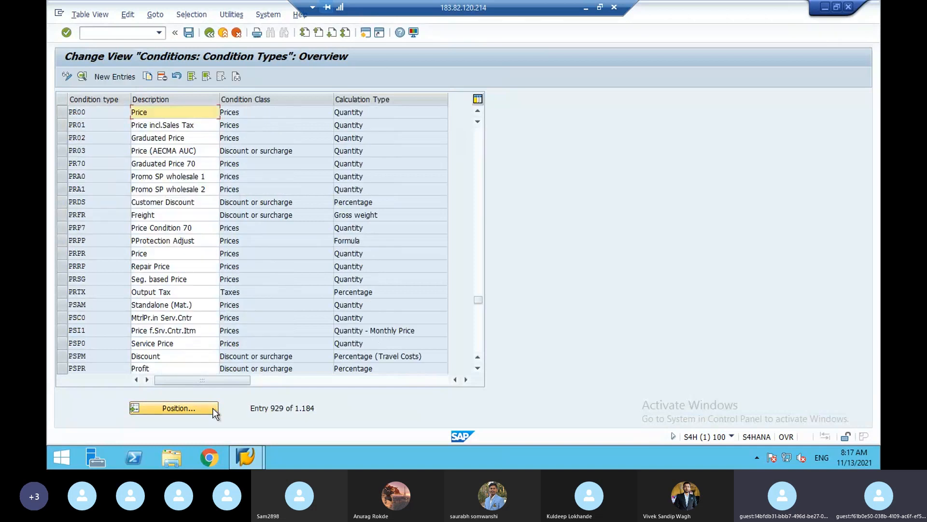
left_click(62, 114)
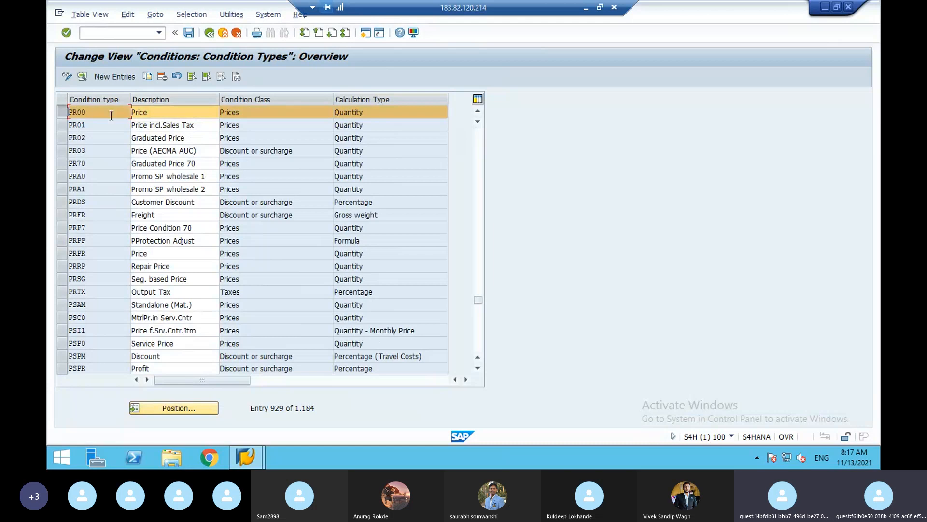
left_click(148, 77)
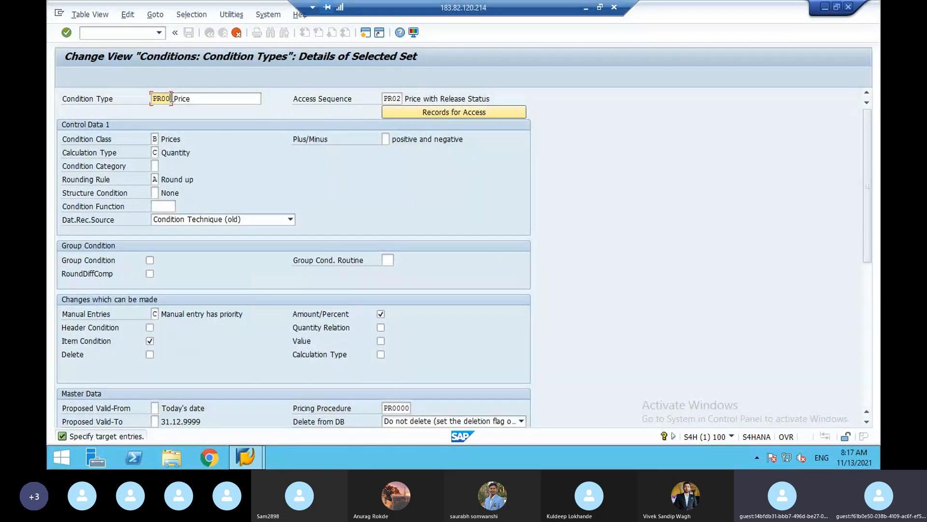
key("BackSpace")
key("BackSpace")
key("BackSpace")
key("BackSpace")
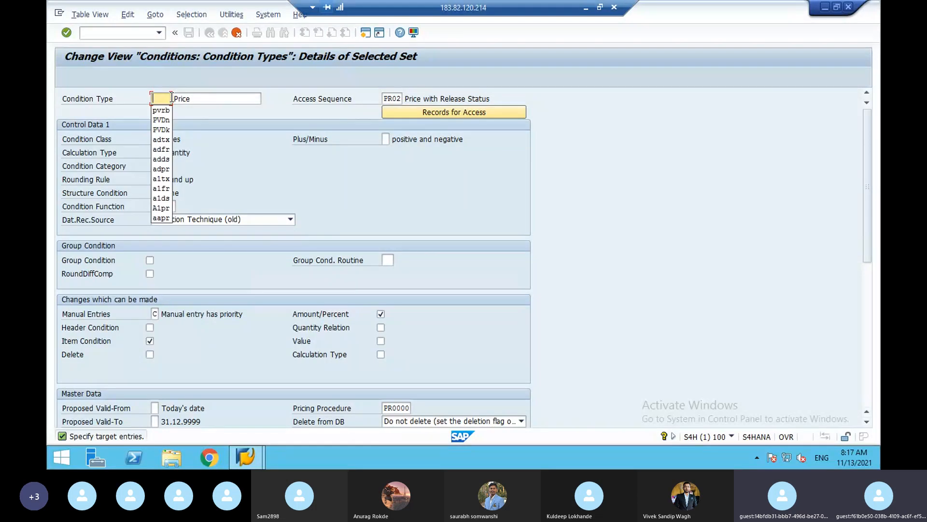
type("rrpr")
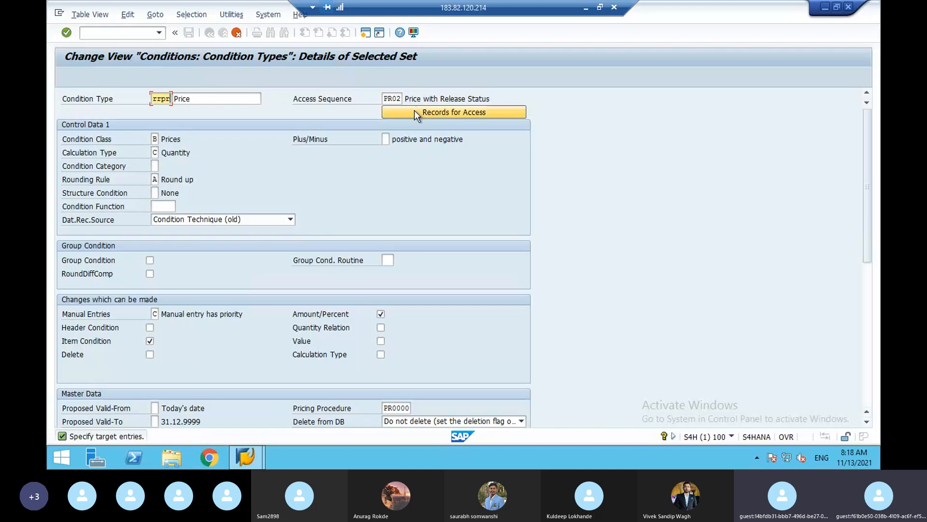
Assign access sequence RRT to condition type RRPR and save the copy with the proposed customizing request.
left_click(402, 99)
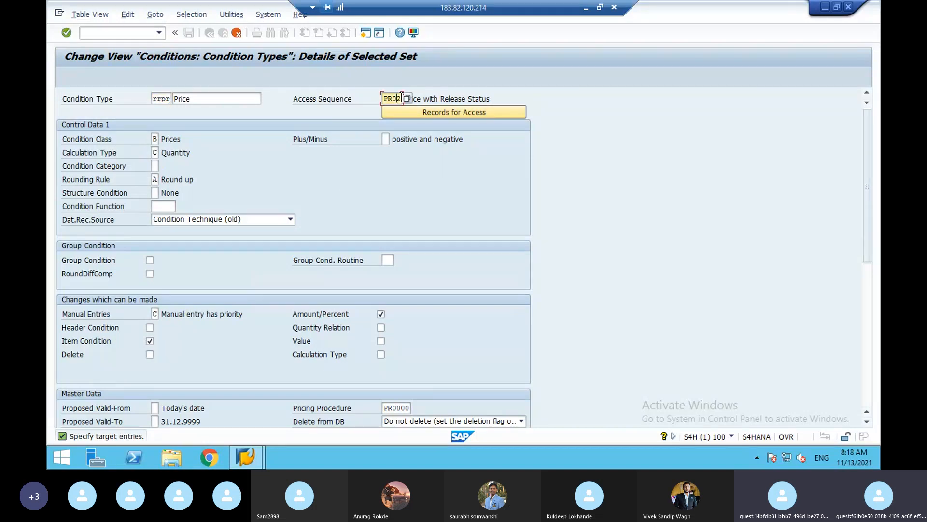
key("BackSpace")
key("BackSpace")
key("BackSpace")
key("BackSpace")
type("rrt")
key("Return")
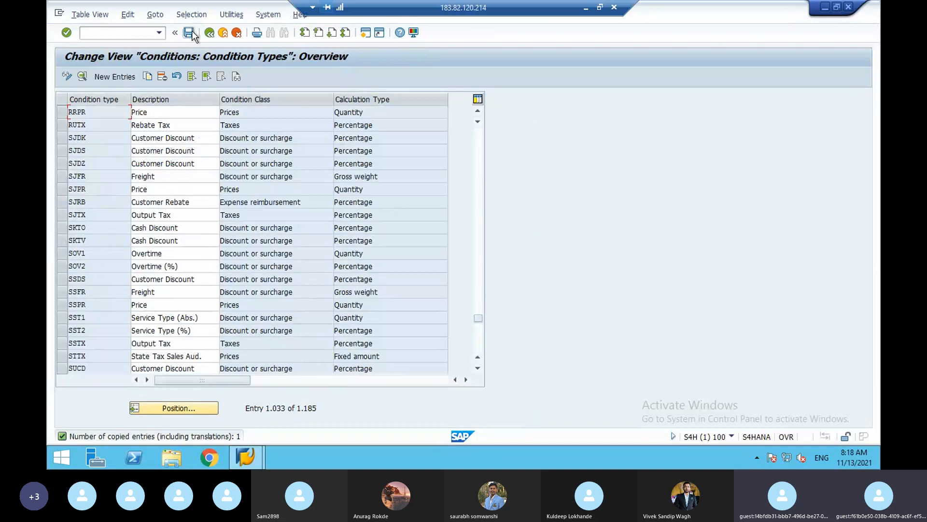
left_click(189, 32)
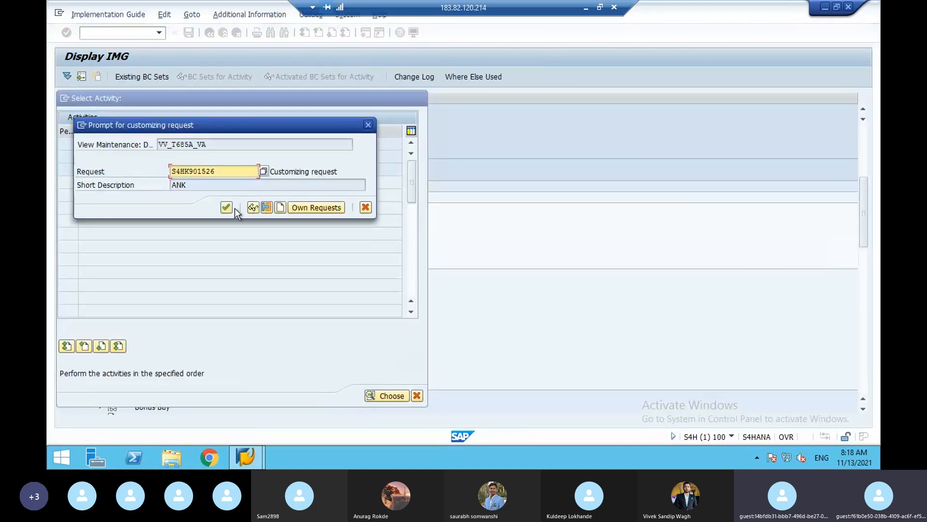
left_click(227, 207)
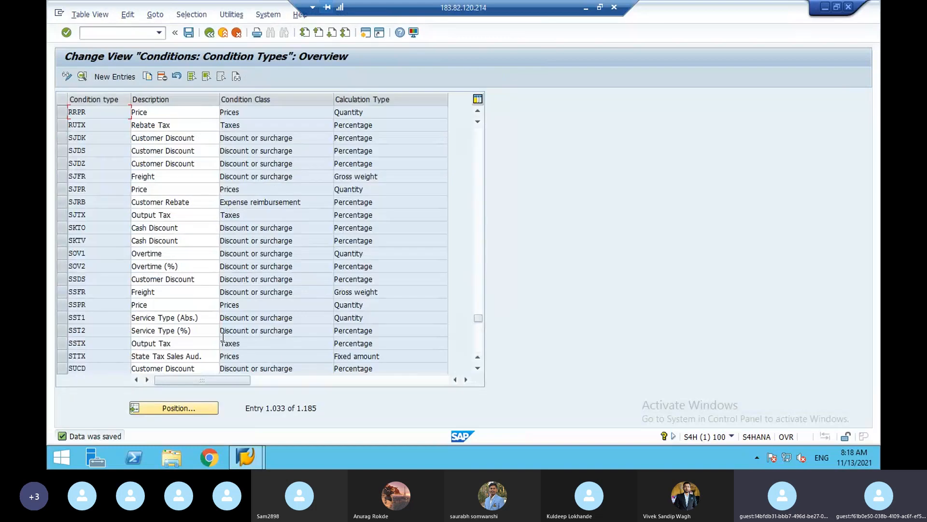
Start a copy of the customer discount condition type K007 and set its manual entries to C.
left_click(208, 408)
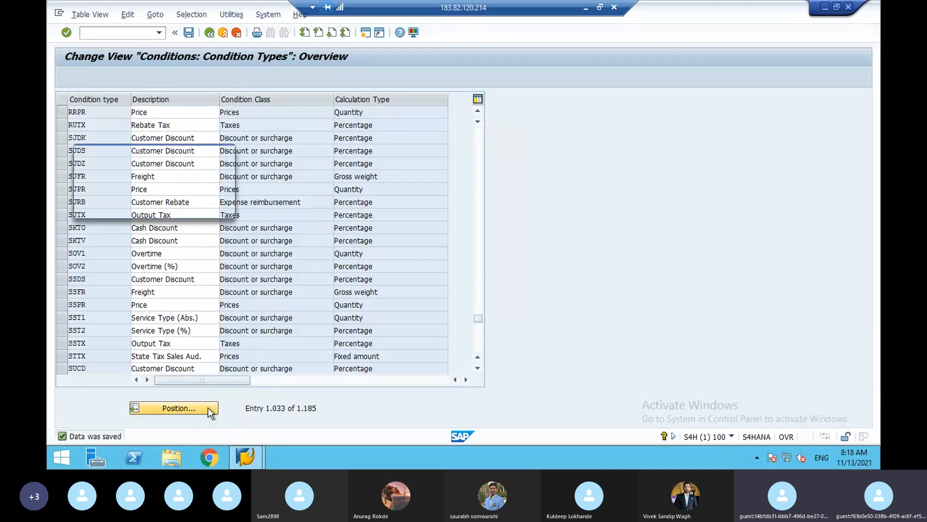
type("k00")
key("Return")
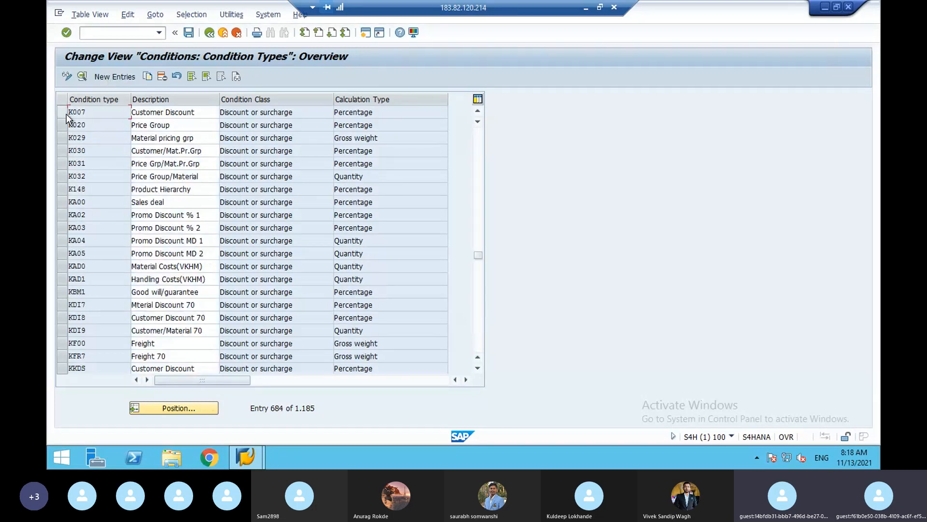
left_click(64, 114)
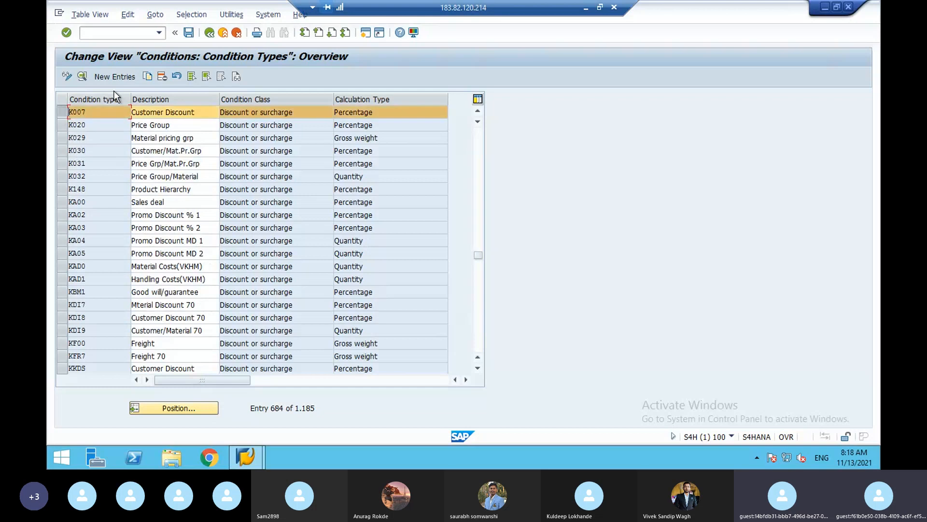
left_click(146, 77)
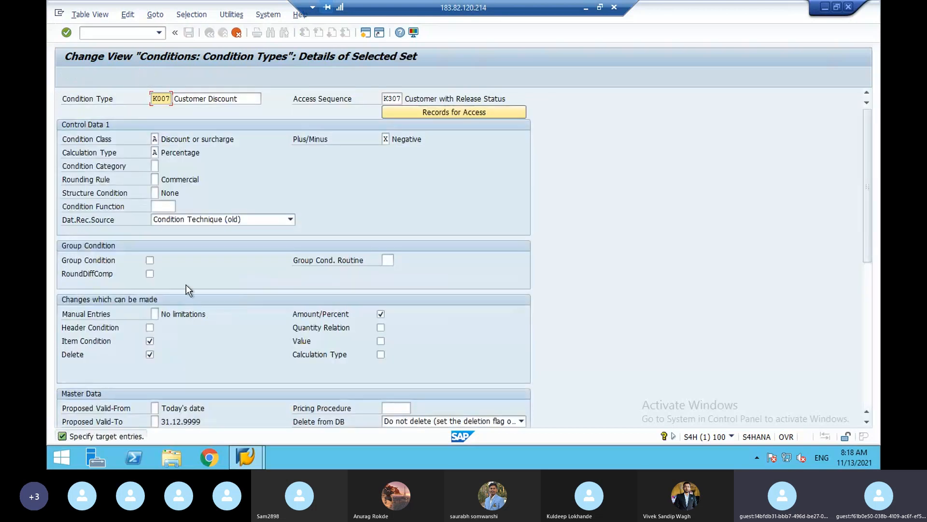
left_click(155, 314)
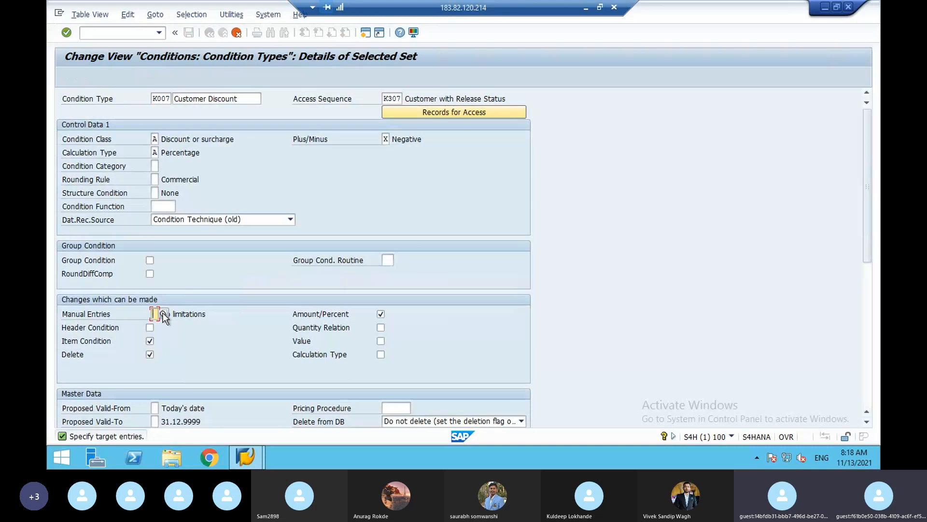
left_click(164, 315)
left_click(156, 171)
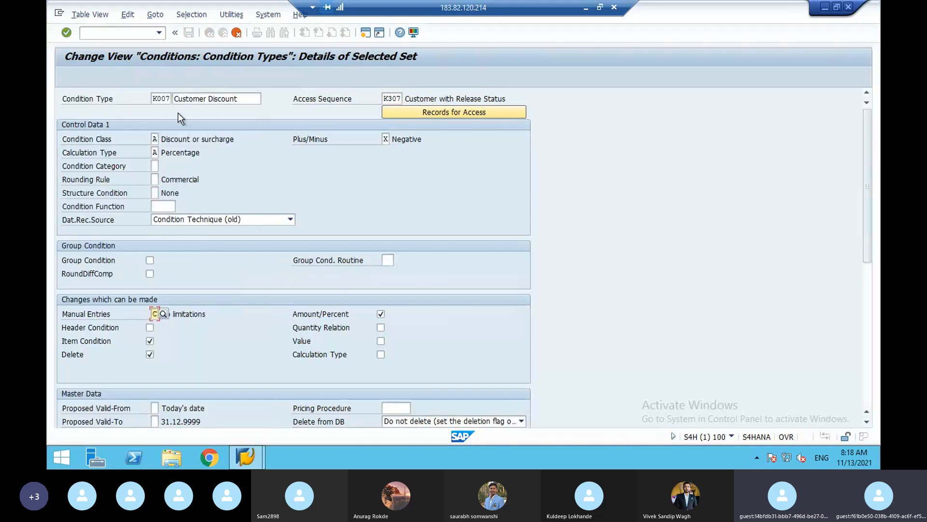
Name the copied customer discount condition type RRDS.
left_click(171, 98)
key("BackSpace")
key("BackSpace")
key("BackSpace")
key("BackSpace")
type("rds")
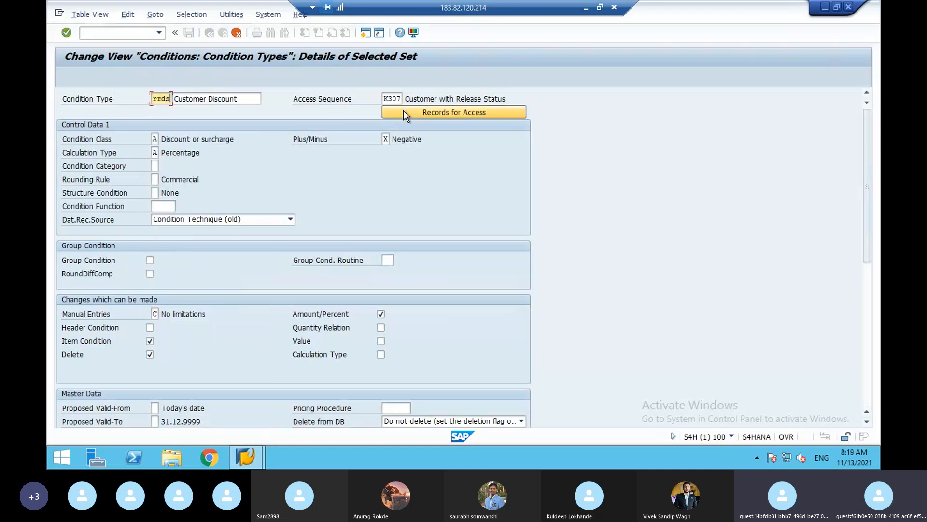
Assign access sequence RRT to condition type RRDS and save the copied entry.
left_click(401, 97)
key("BackSpace")
key("BackSpace")
key("BackSpace")
key("BackSpace")
type("rrt")
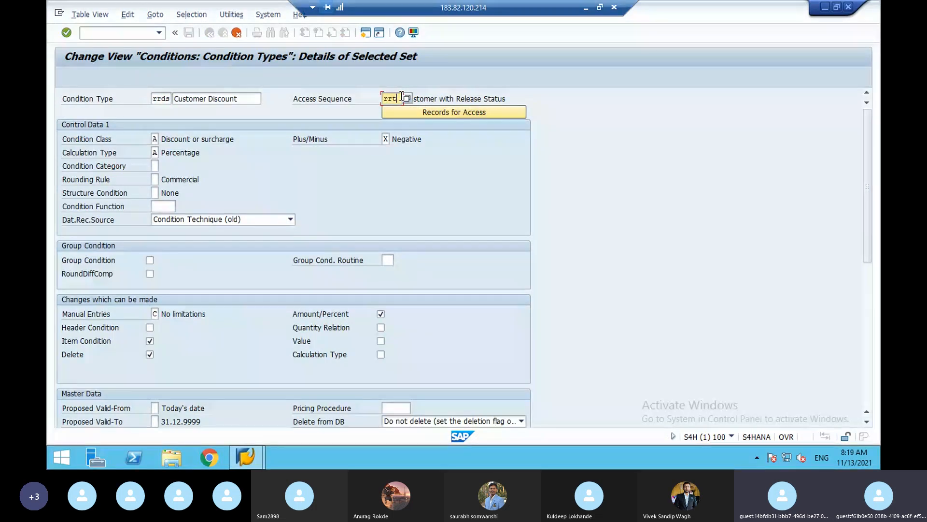
key("Return")
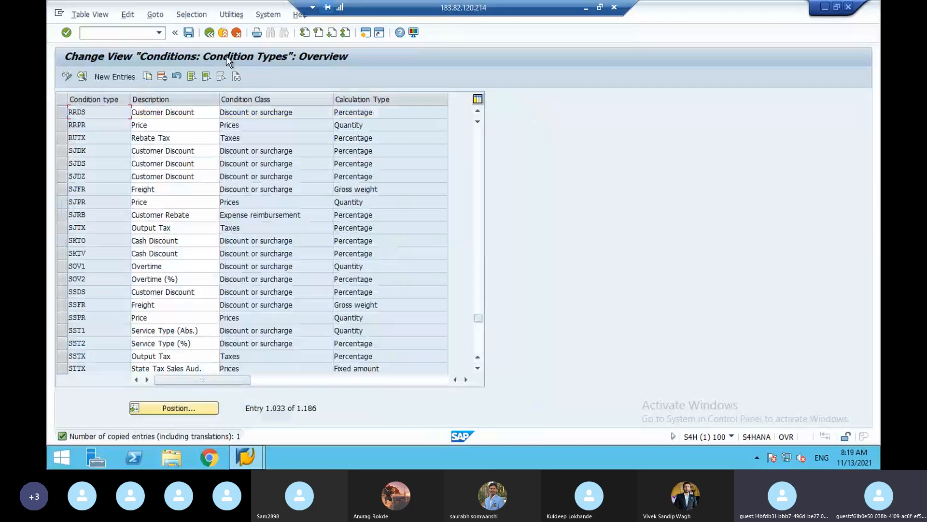
double_click(172, 111)
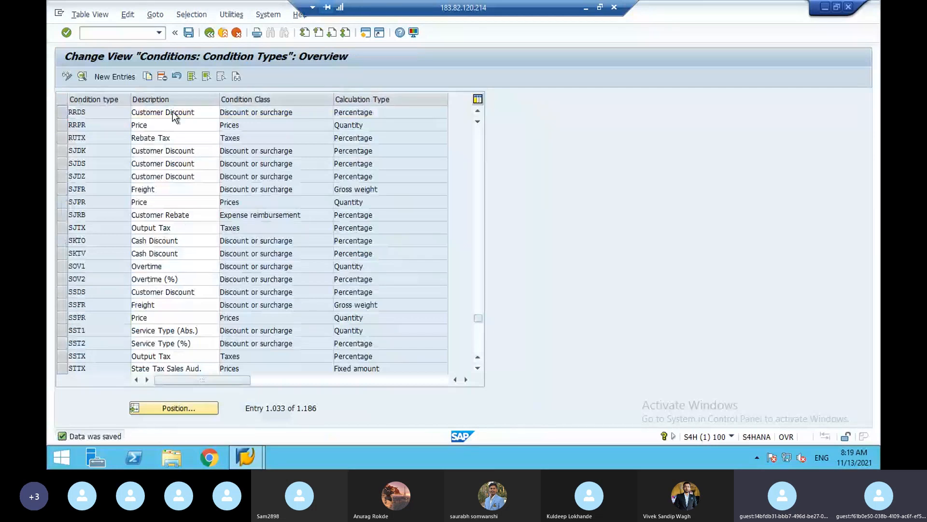
left_click(209, 33)
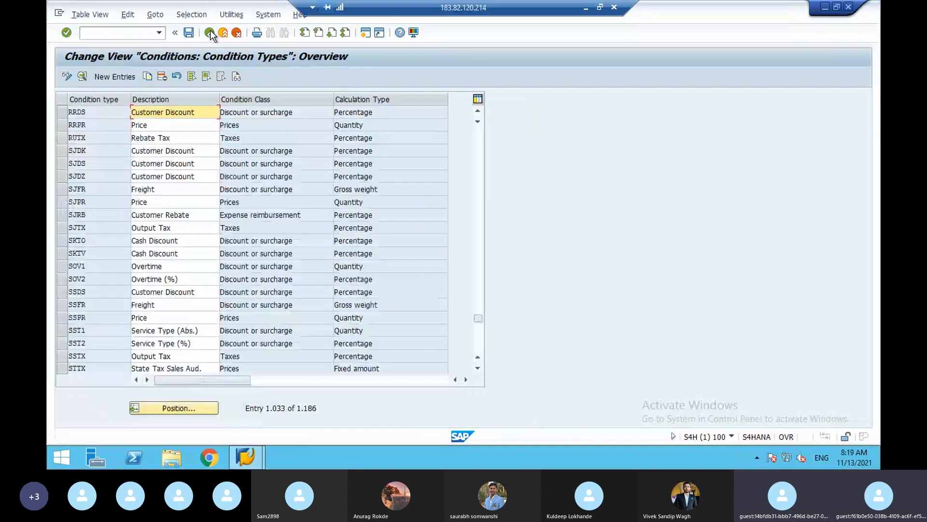
Copy the freight condition type KF00 and name the copy RRFR.
left_click(197, 406)
type("kf00")
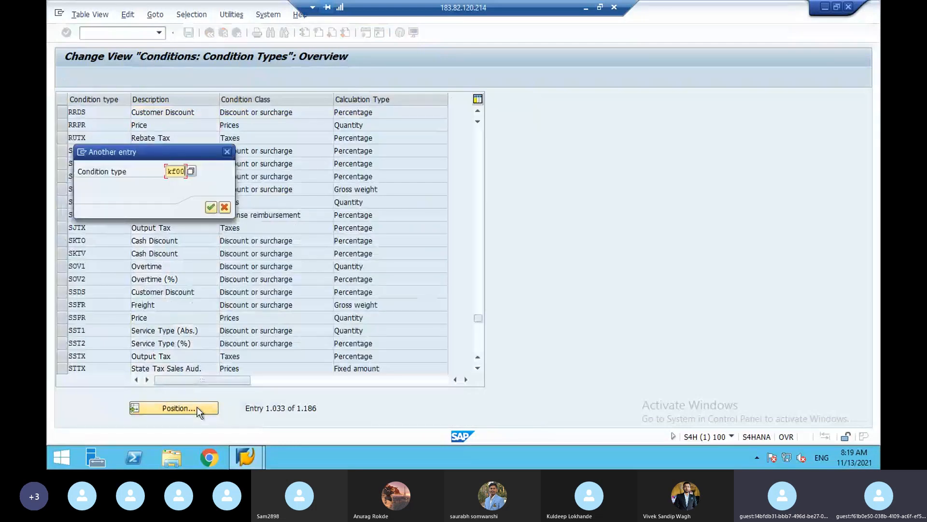
key("Return")
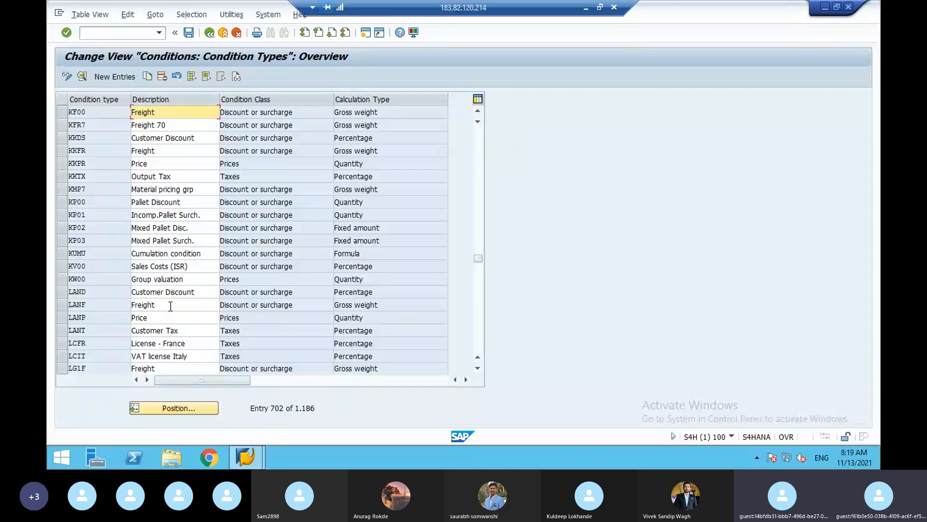
left_click(62, 113)
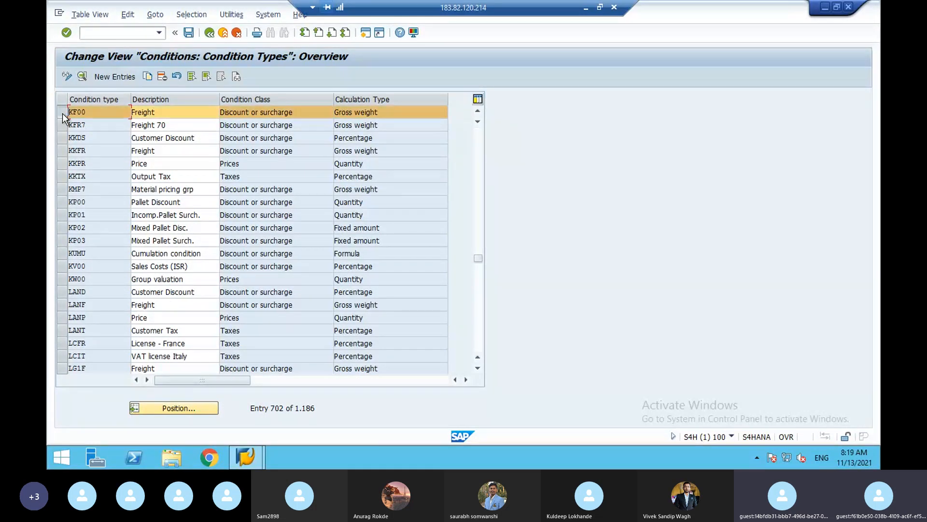
left_click(151, 74)
type("K0")
key("BackSpace")
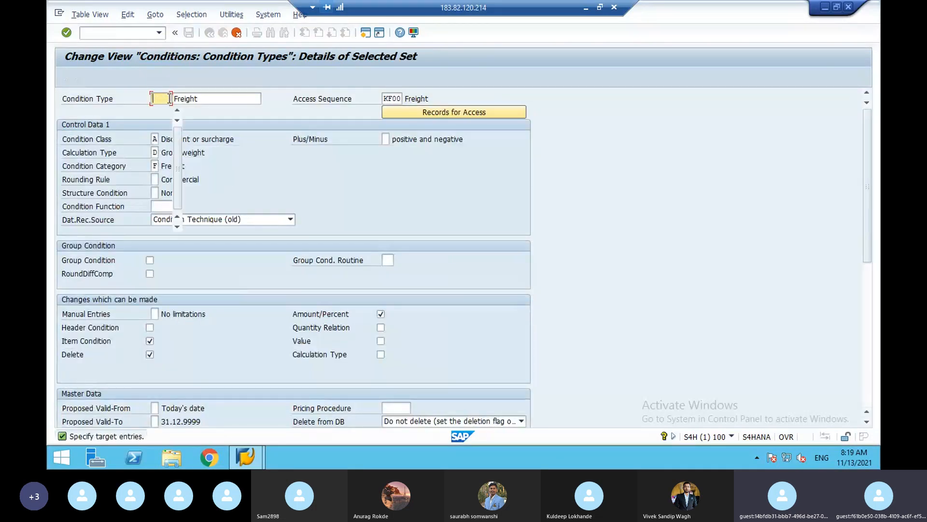
type("rr")
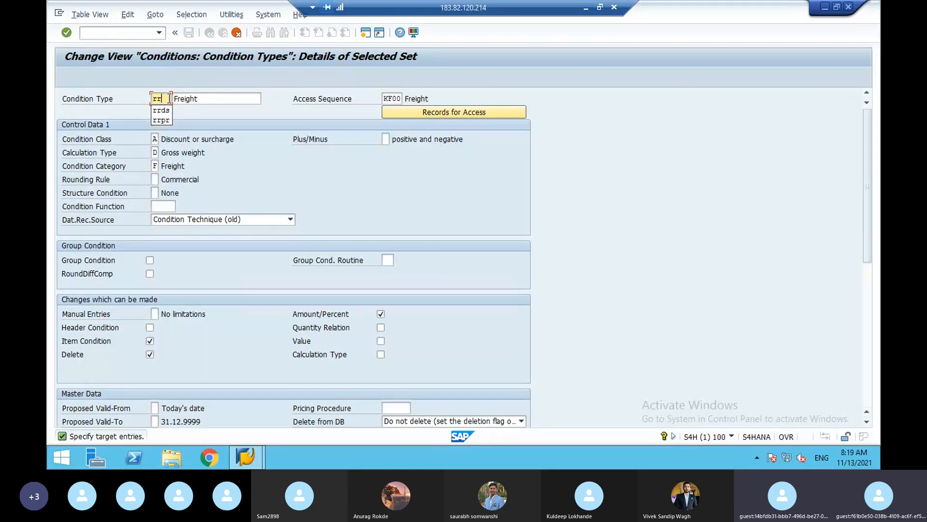
type("fr")
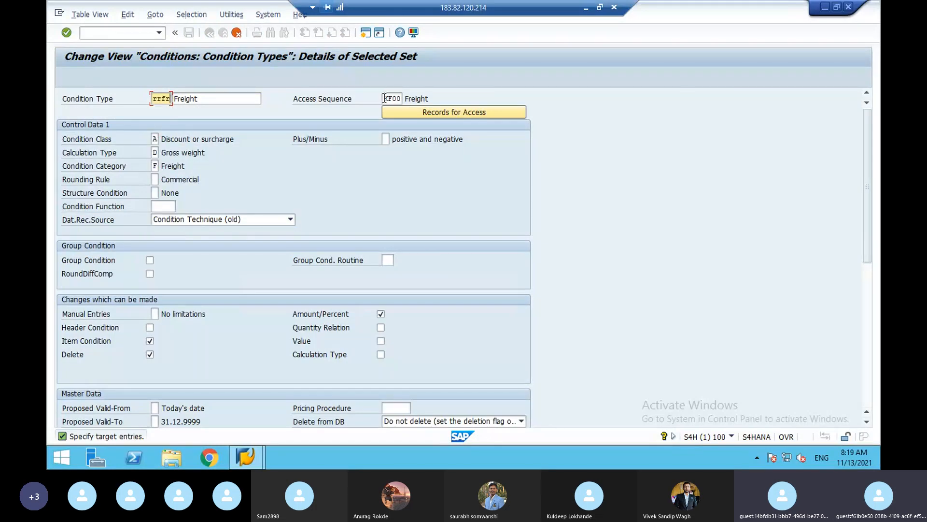
Assign access sequence RRT to the new freight condition type RRFR.
left_click(398, 98)
key("BackSpace")
key("BackSpace")
key("BackSpace")
key("BackSpace")
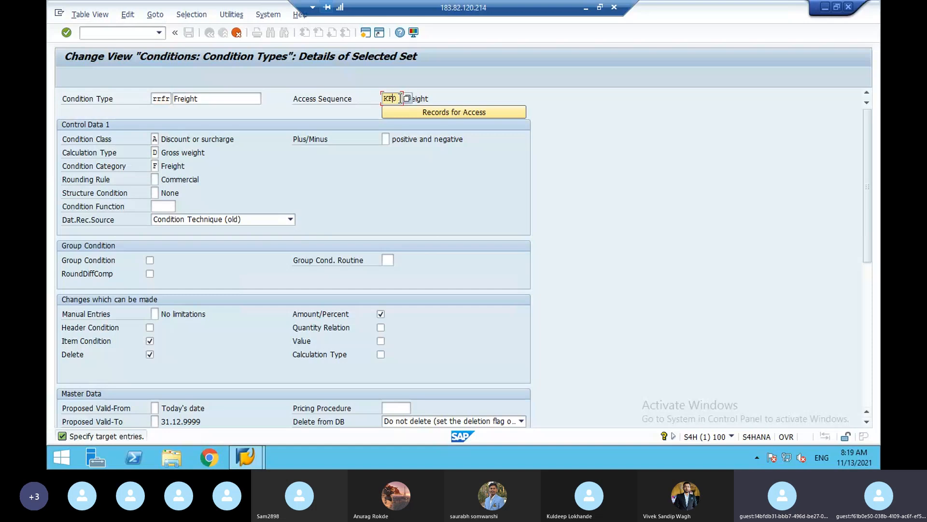
type("rrt")
Set the manual entries of RRFR to C, Manual entry has priority, and save the copied condition type.
left_click(159, 312)
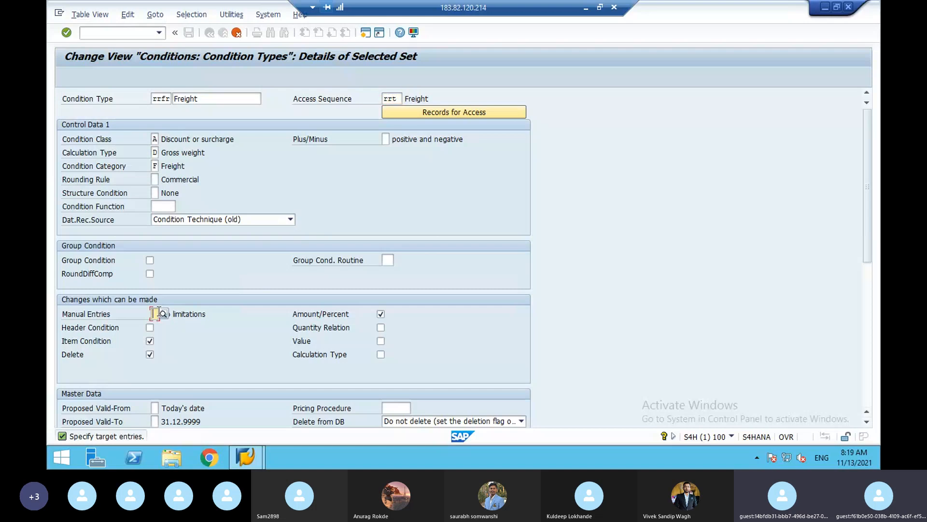
left_click(163, 314)
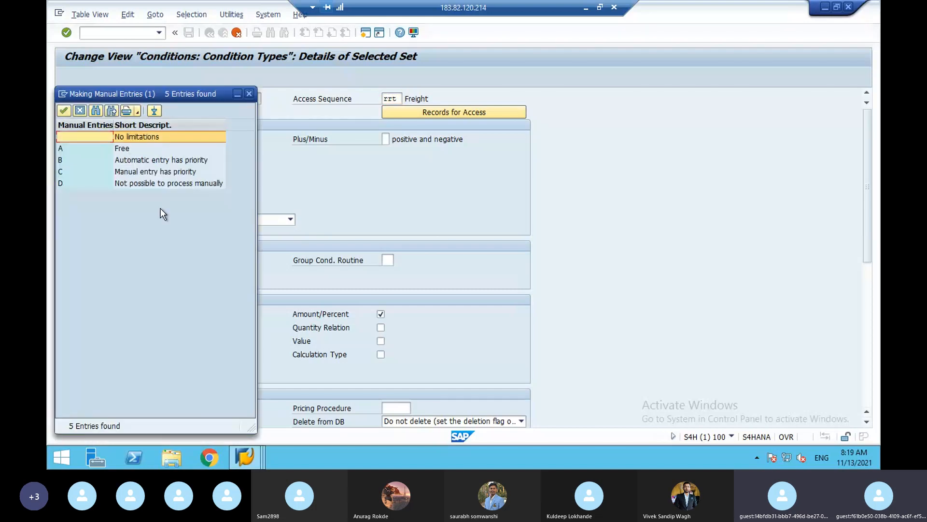
double_click(156, 175)
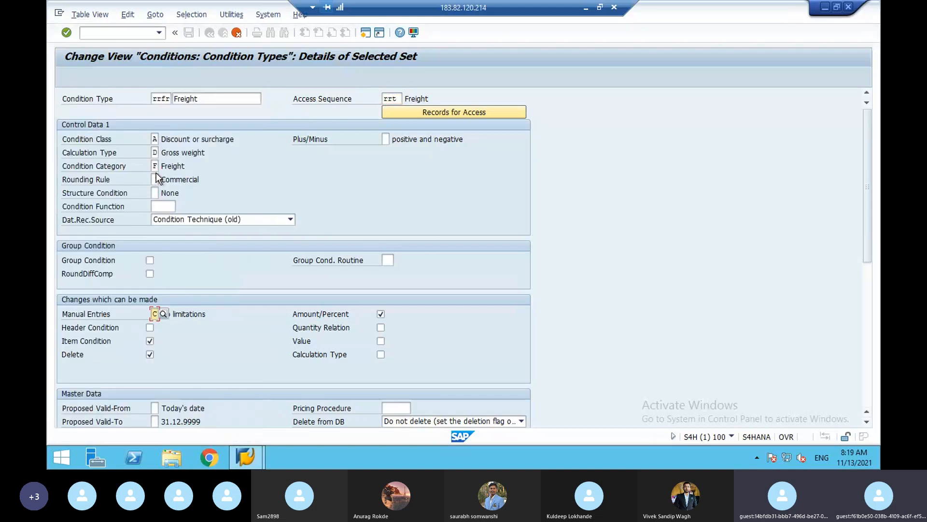
key("Return")
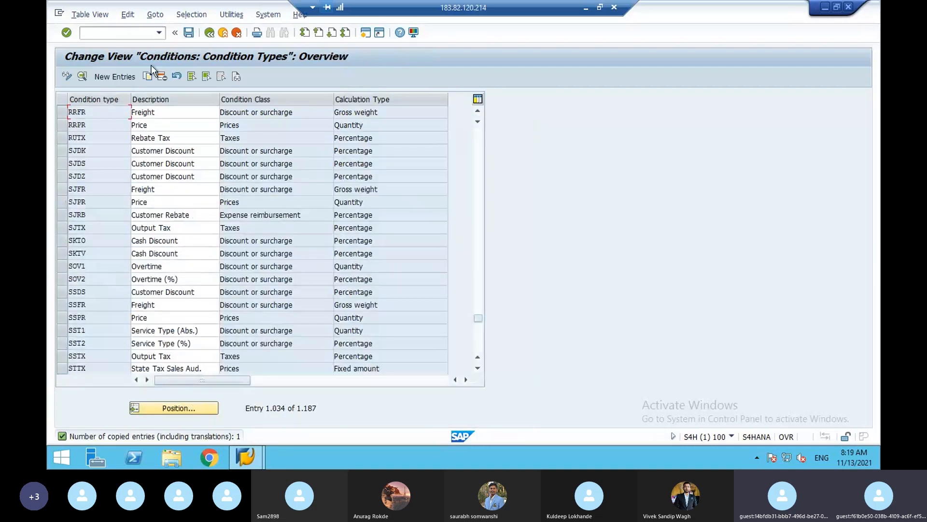
left_click(189, 32)
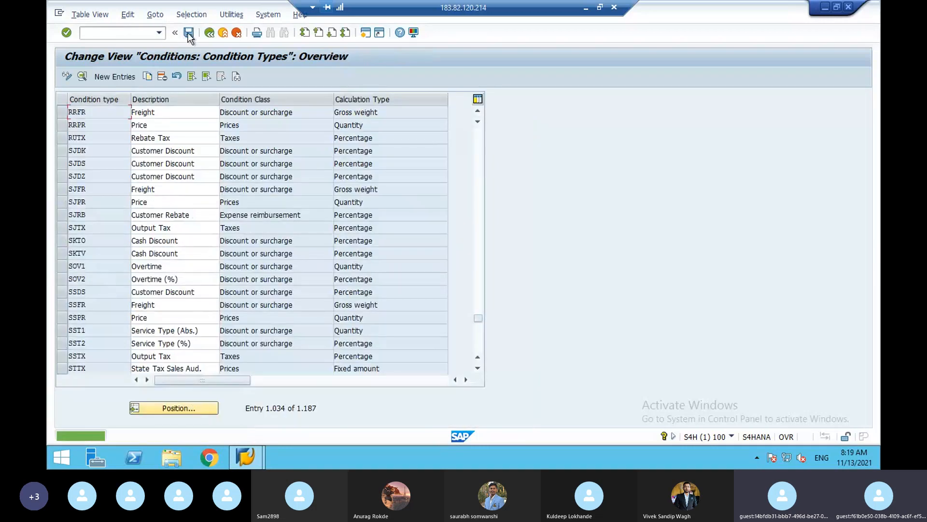
Check the saved settings of freight condition type RRFR and return to the activity selection.
left_click(153, 116)
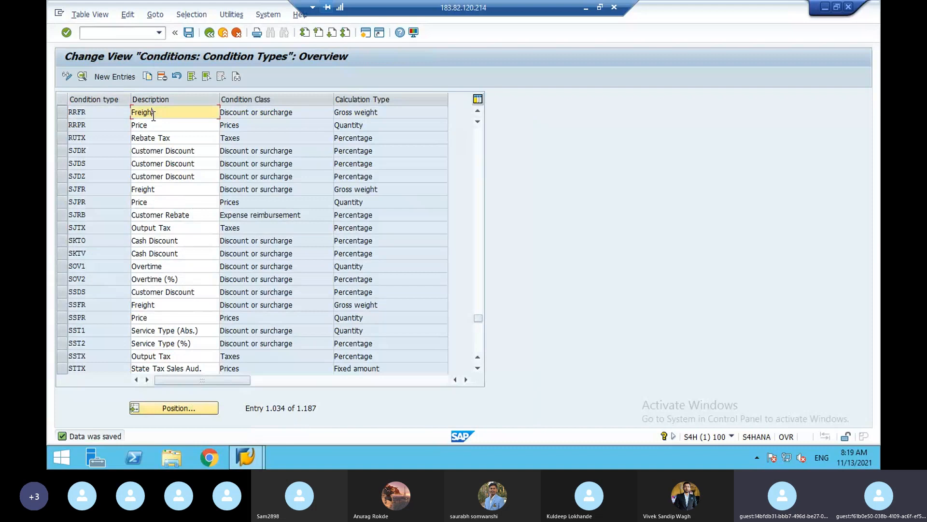
double_click(153, 116)
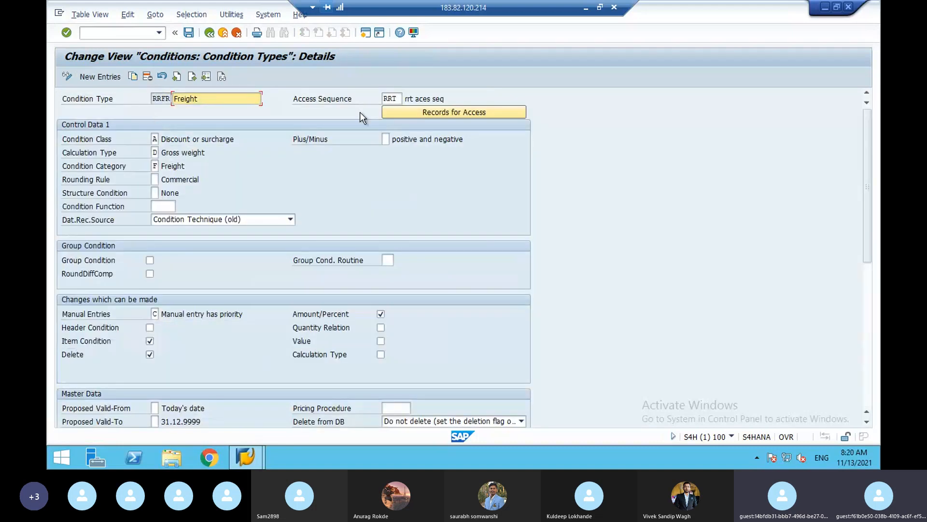
left_click(209, 32)
left_click(209, 33)
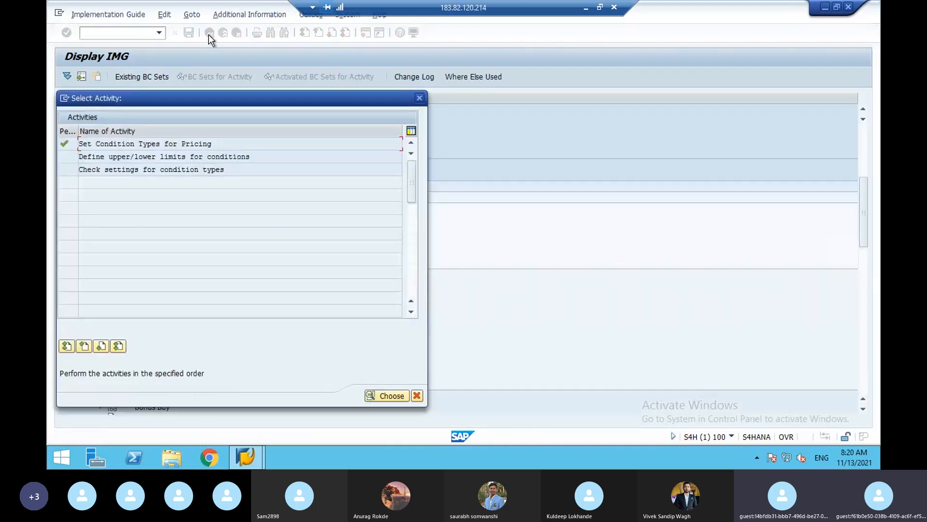
Reopen Set Condition Types for Pricing and start a copy of the output tax condition type MWST.
double_click(188, 149)
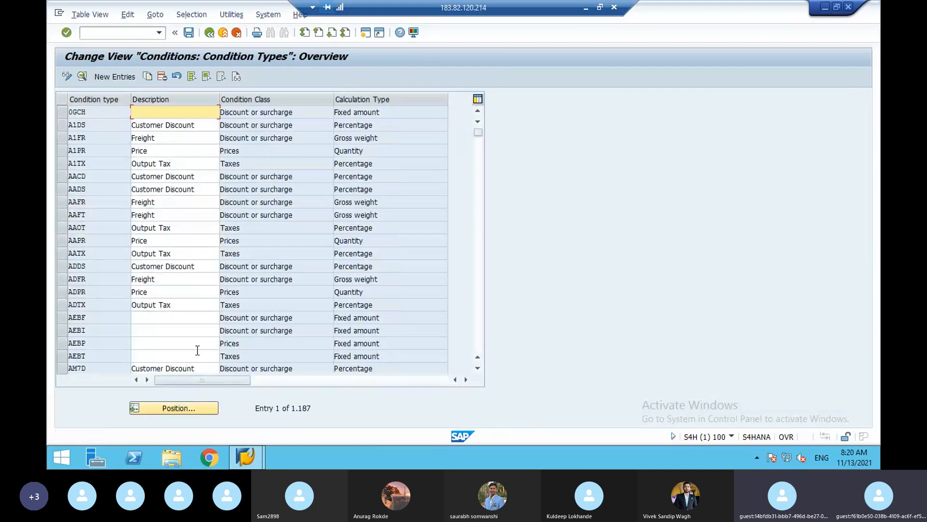
left_click(190, 409)
type("mwst")
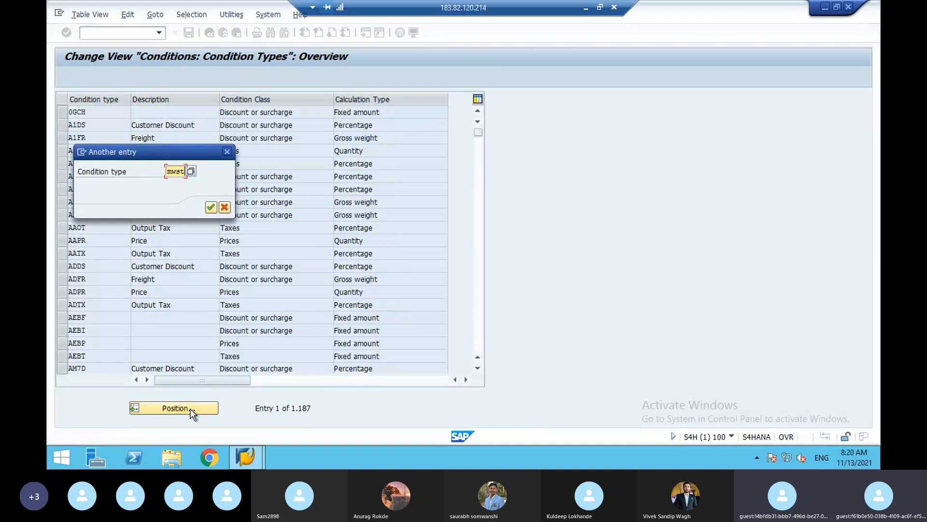
key("Return")
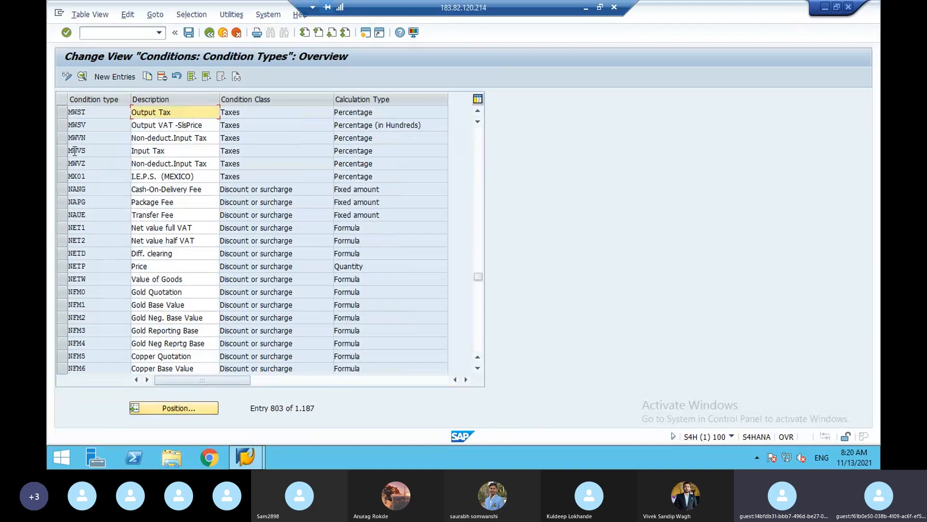
left_click(62, 114)
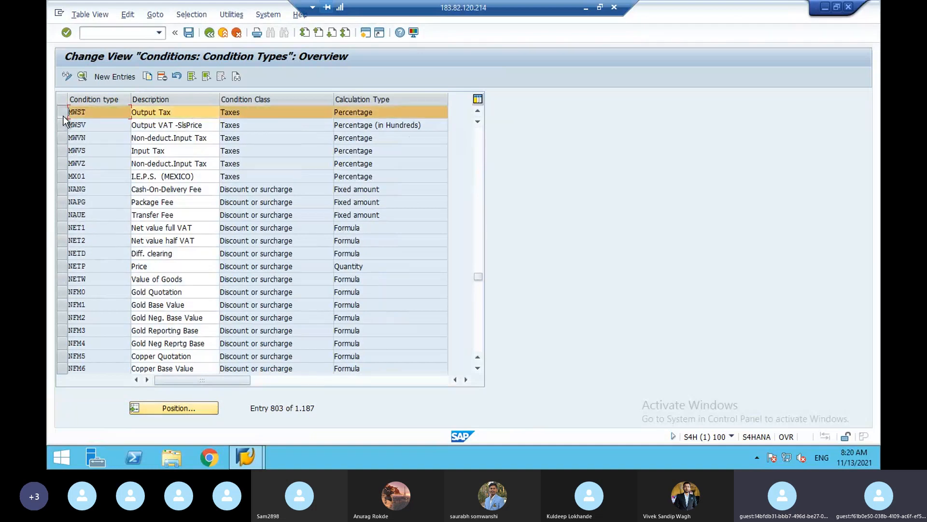
left_click(147, 78)
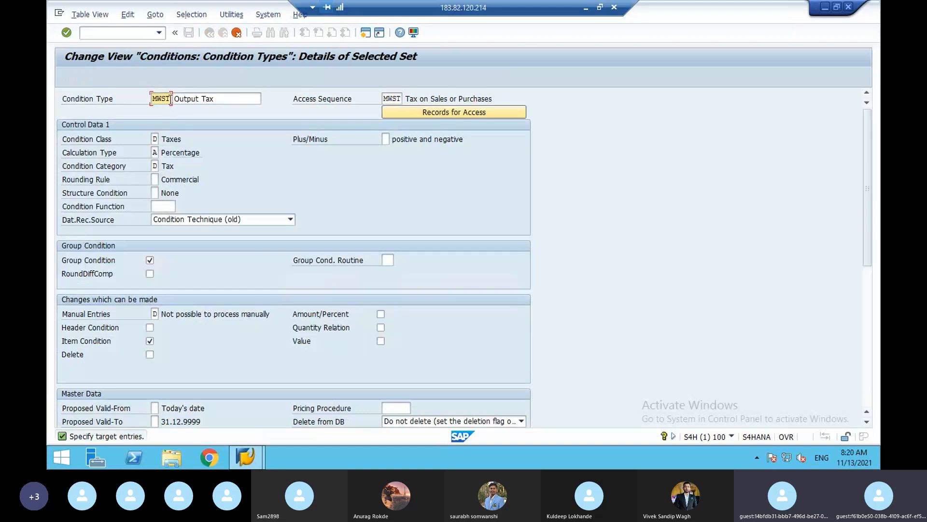
Name the copied output tax condition type RRTX.
key("BackSpace")
key("BackSpace")
key("BackSpace")
key("BackSpace")
type("rr")
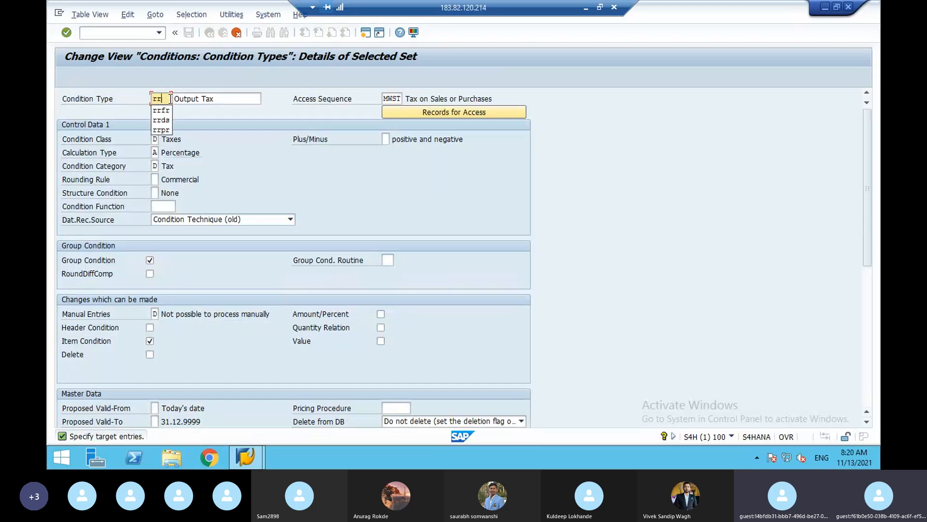
type("tx")
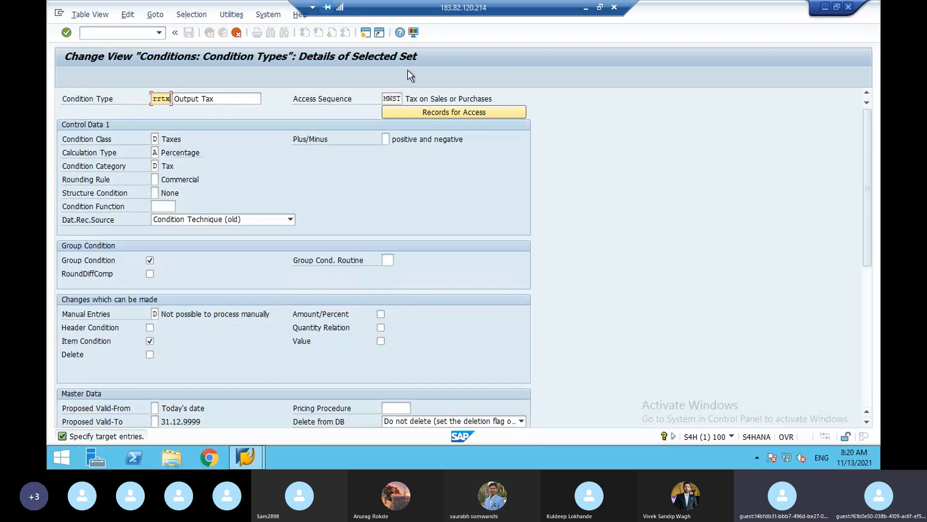
Replace the access sequence of condition type RRTX with RRT.
left_click(401, 99)
key("BackSpace")
key("BackSpace")
key("BackSpace")
key("BackSpace")
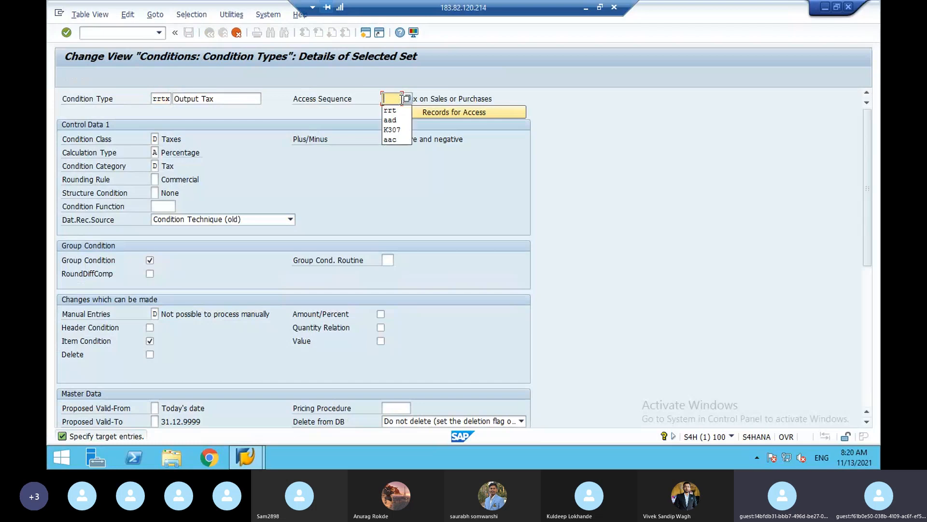
type("rrt")
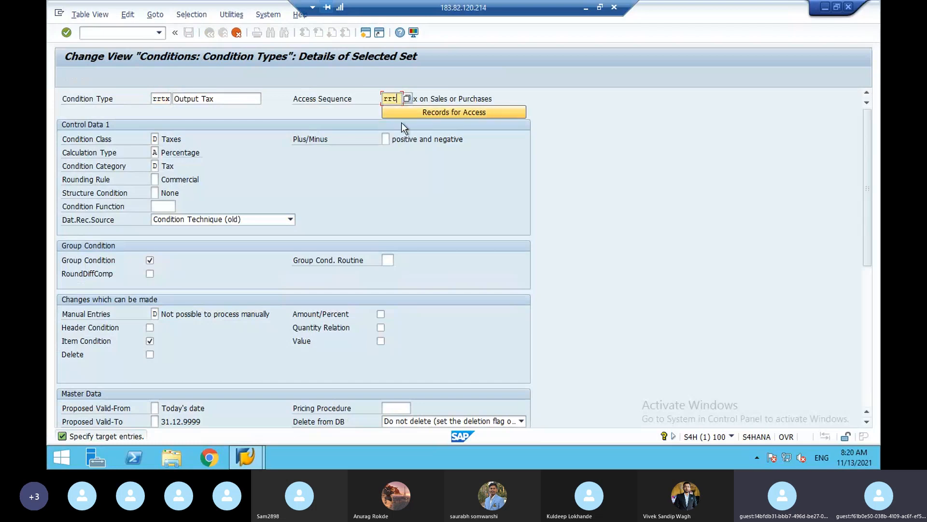
Set the manual entries of RRTX to C, Manual entry has priority, and save the copy with the proposed customizing request.
left_click(155, 313)
left_click(163, 315)
double_click(163, 174)
key("Return")
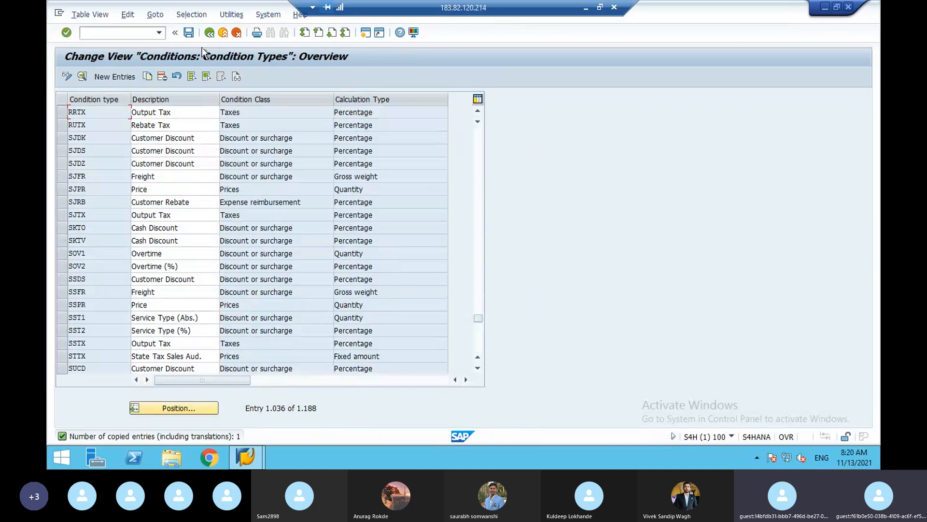
left_click(188, 32)
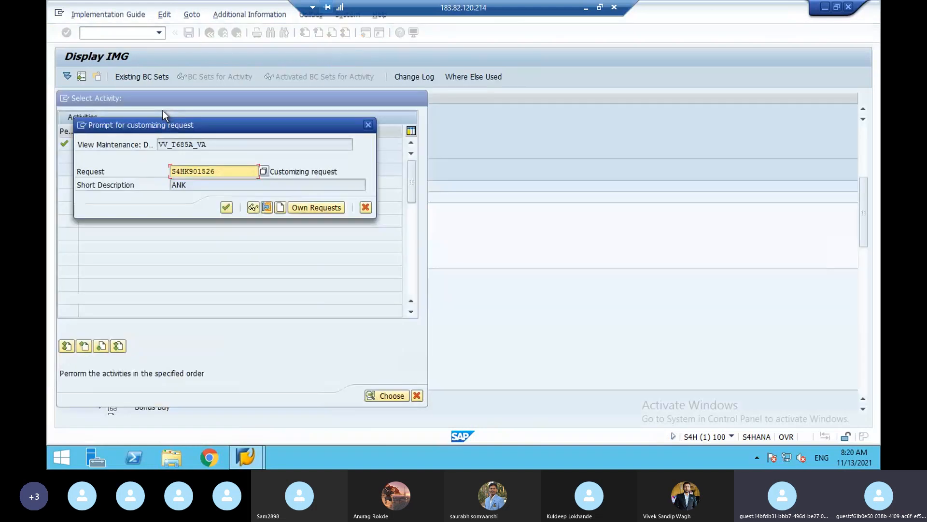
left_click(227, 208)
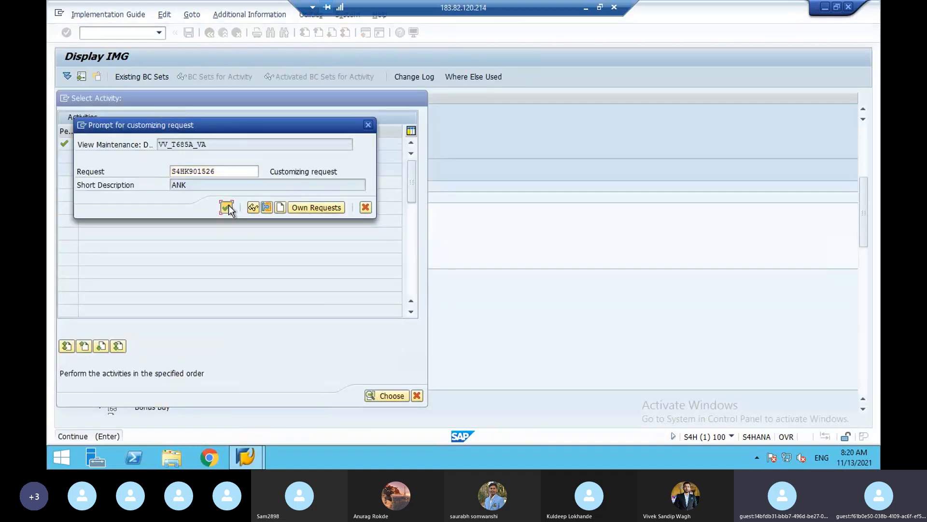
Check the saved settings of output tax condition type RRTX and return to the IMG structure.
double_click(172, 112)
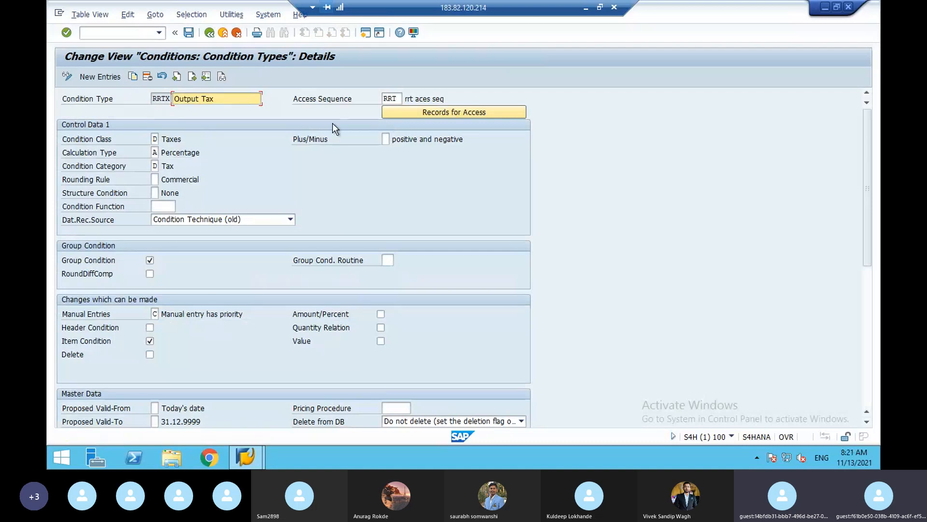
left_click(209, 33)
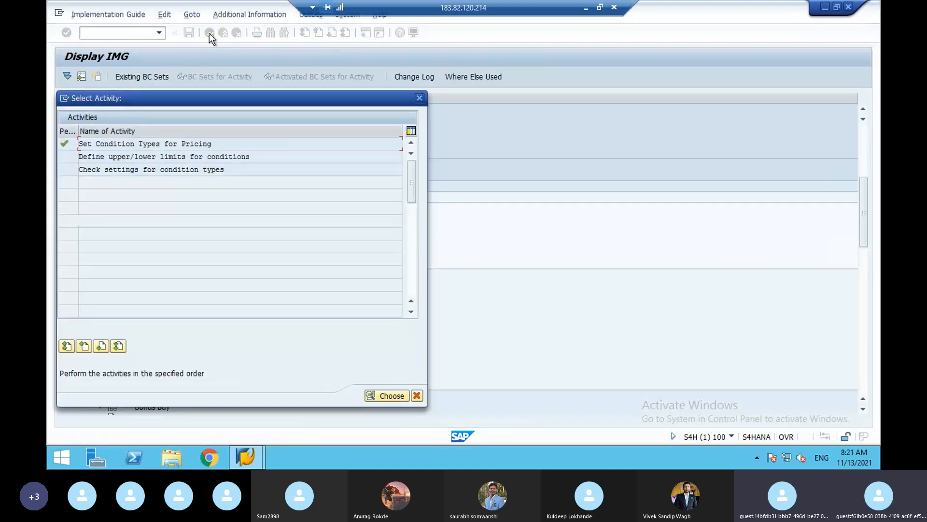
left_click(422, 98)
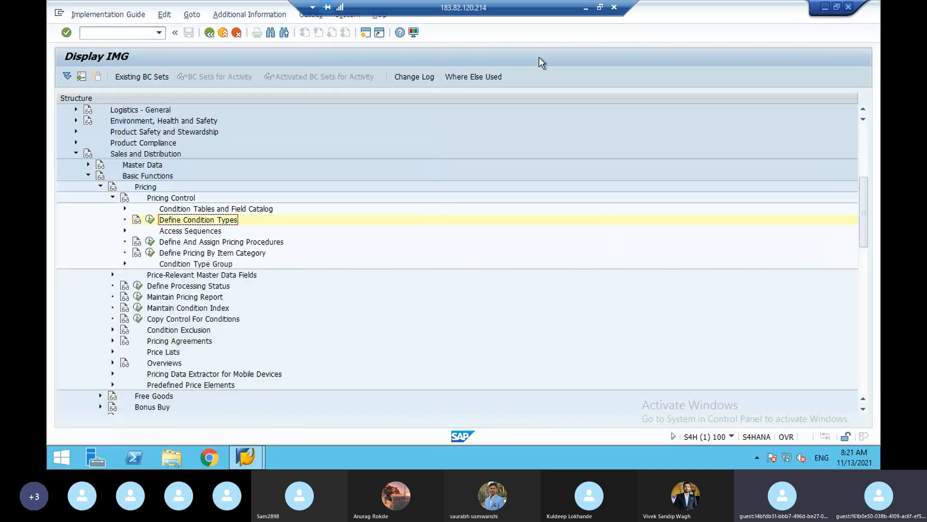
Switch to Gmail in Chrome and view the client's non-SAP price breakdown.
left_click(586, 8)
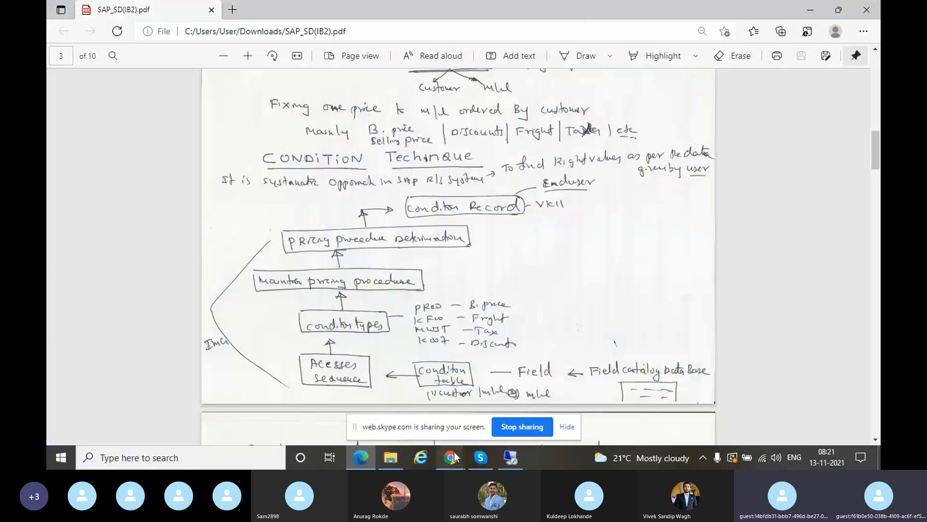
mouse_move(454, 453)
left_click(384, 398)
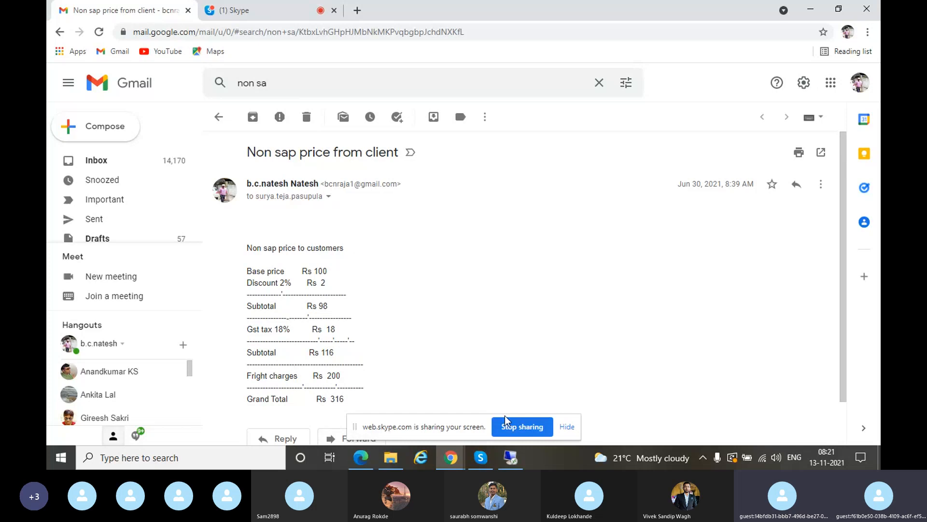
Switch back to the SAP remote session and open the activities of Define And Assign Pricing Procedures.
left_click(516, 463)
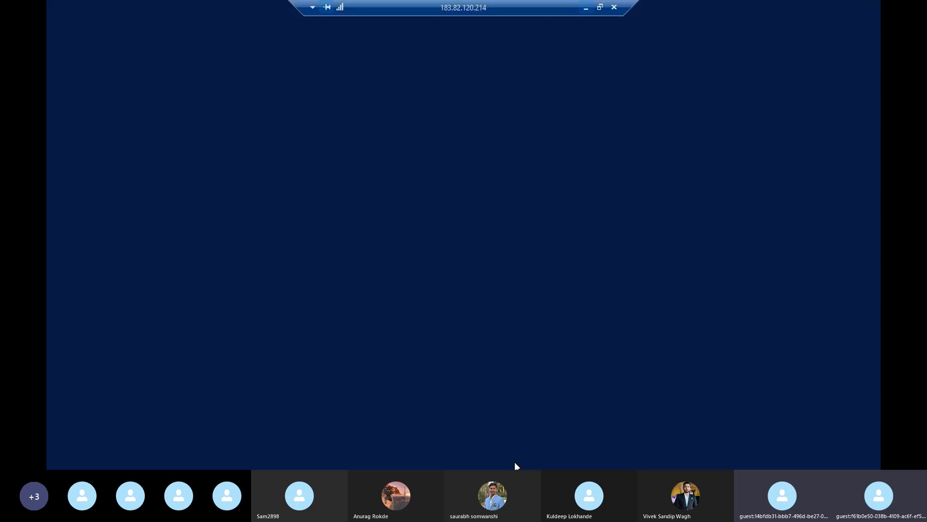
left_click(208, 242)
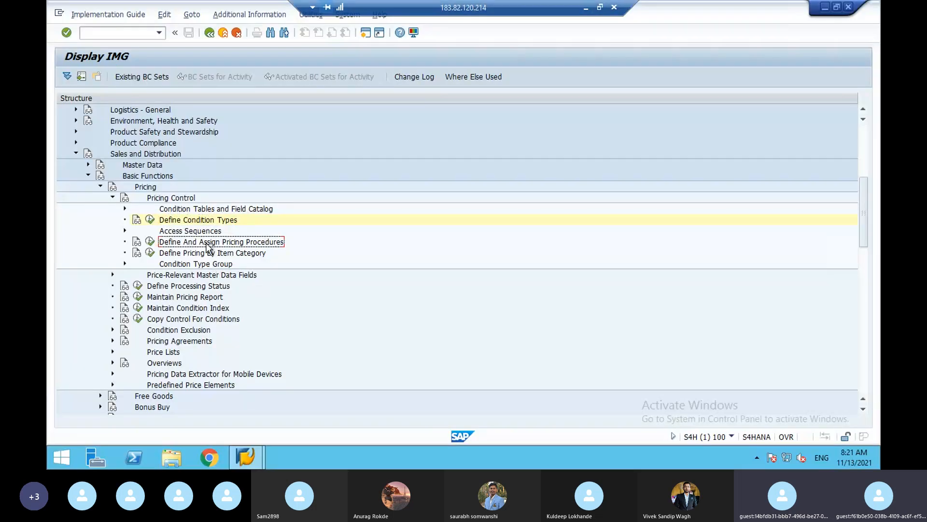
left_click(149, 243)
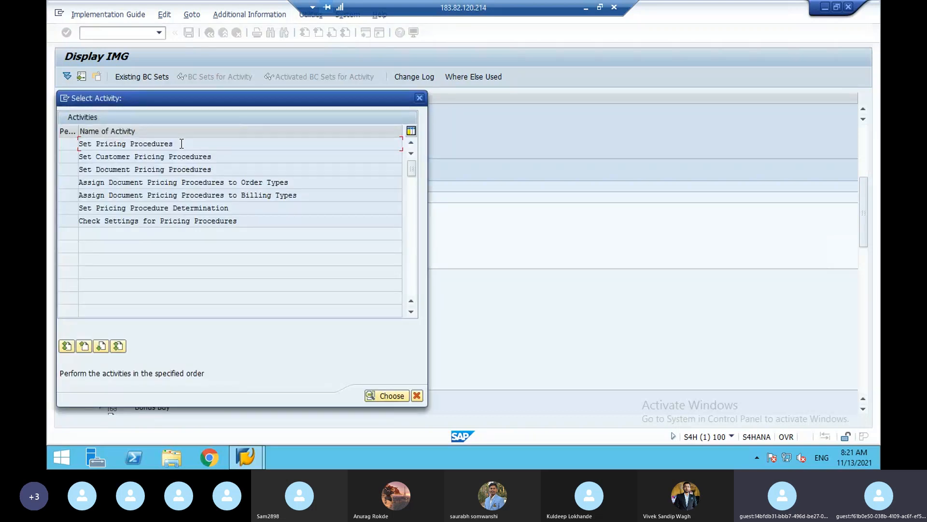
Create pricing procedure RRT with description "rrt prcng proc" under Set Pricing Procedures and save it with the proposed customizing request.
left_click_drag(182, 143, 53, 150)
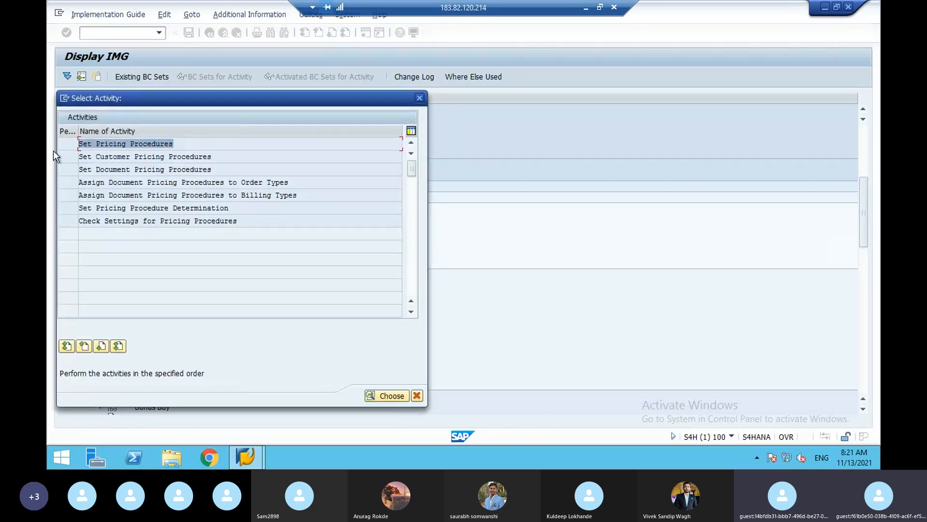
double_click(90, 143)
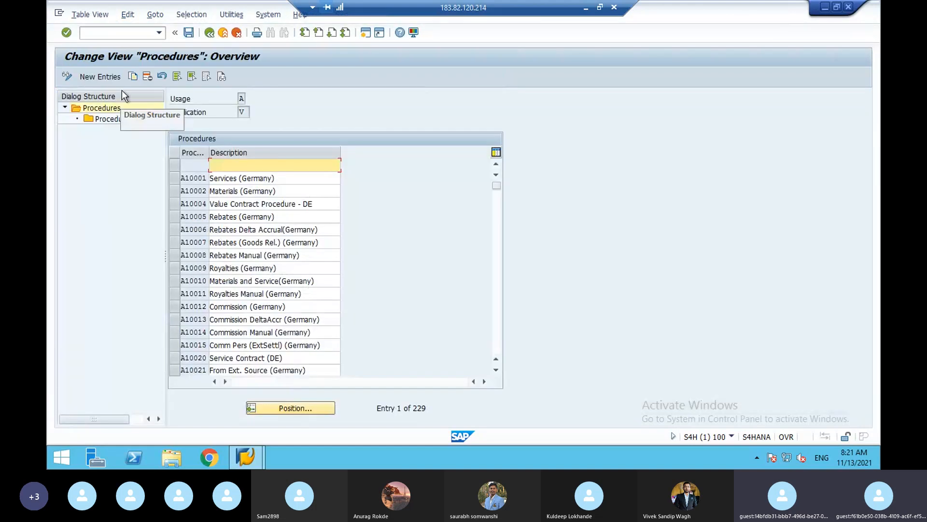
left_click(101, 77)
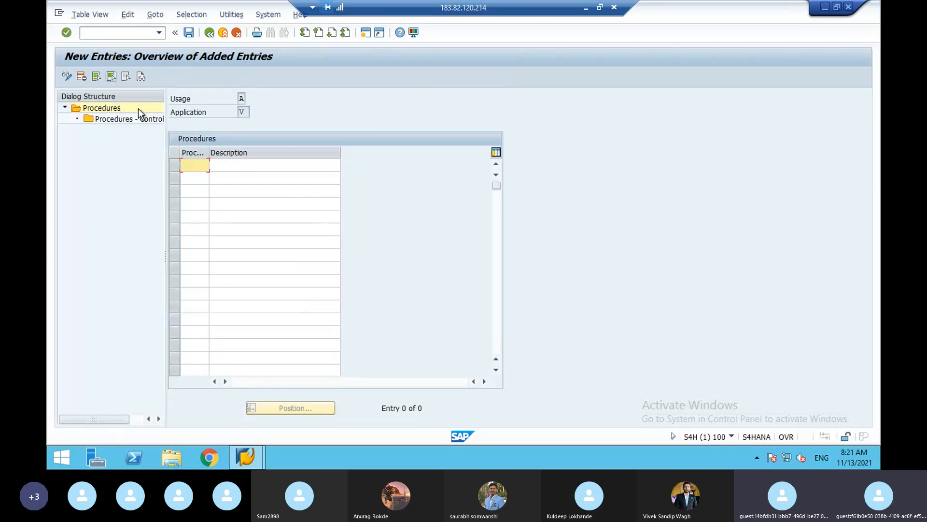
type("rrt")
left_click(239, 168)
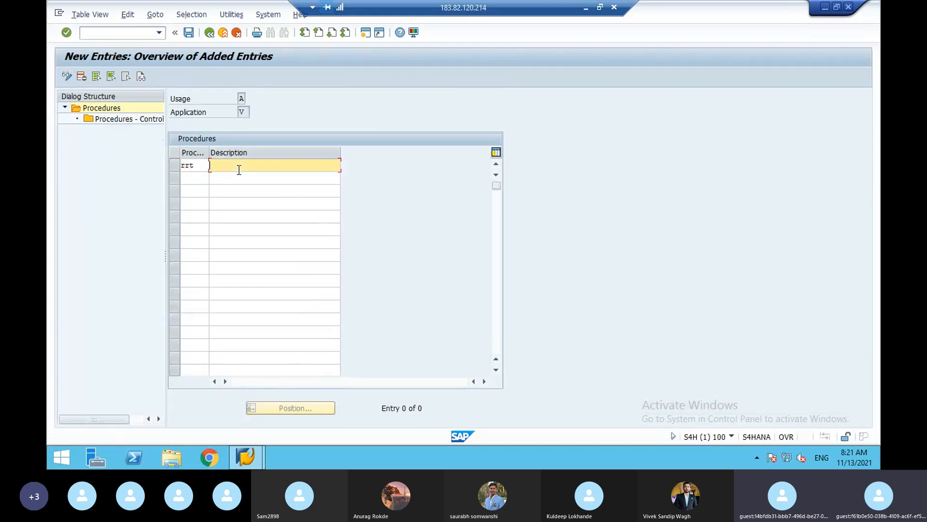
type("rrt prcng proc")
left_click(188, 33)
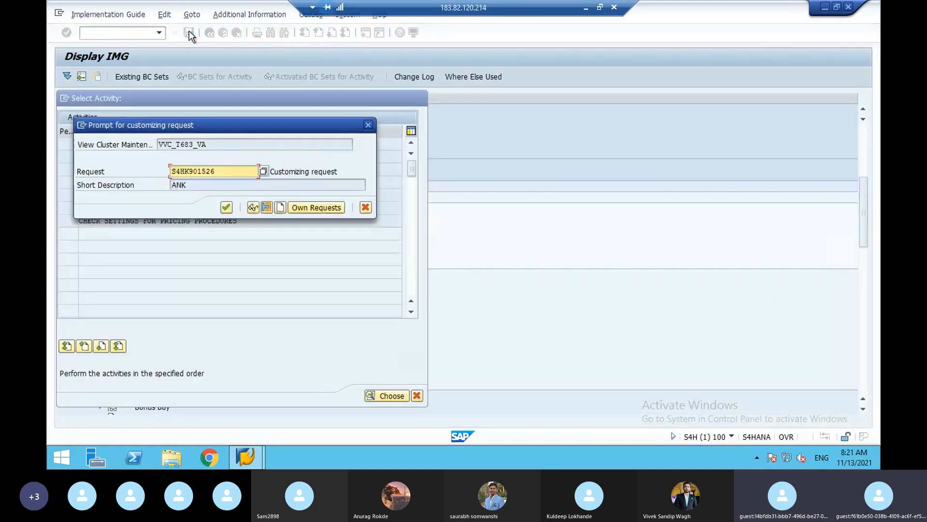
key("Return")
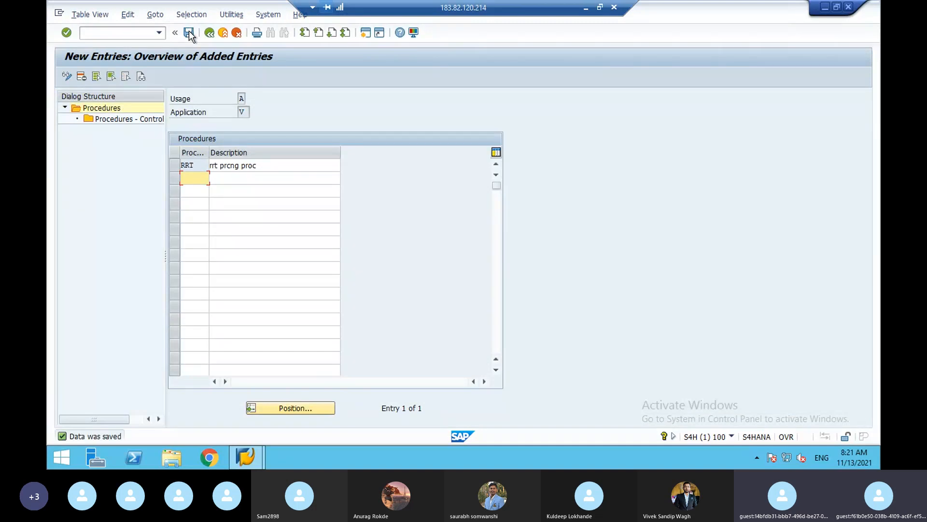
Start new control data entries for procedure RRT and consult the client's non-SAP price breakdown in Gmail before returning to SAP.
left_click(176, 164)
left_click(142, 119)
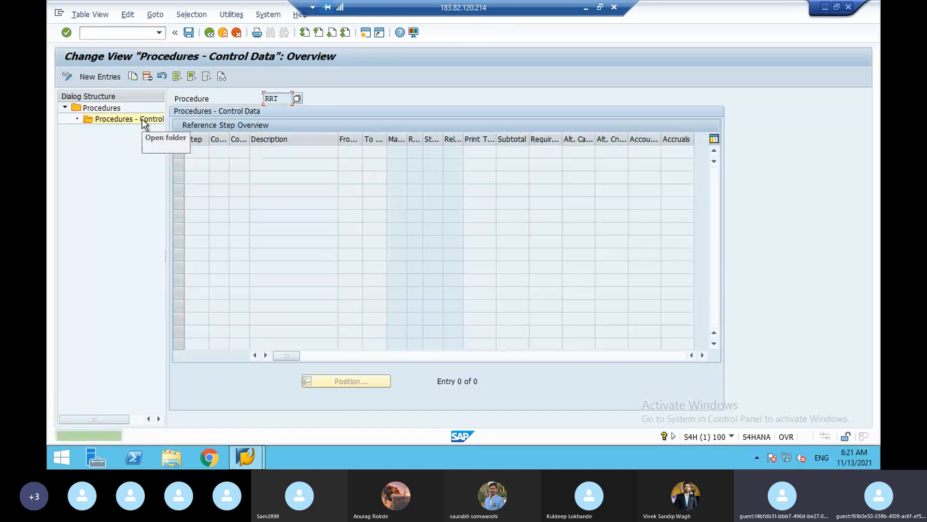
left_click(111, 81)
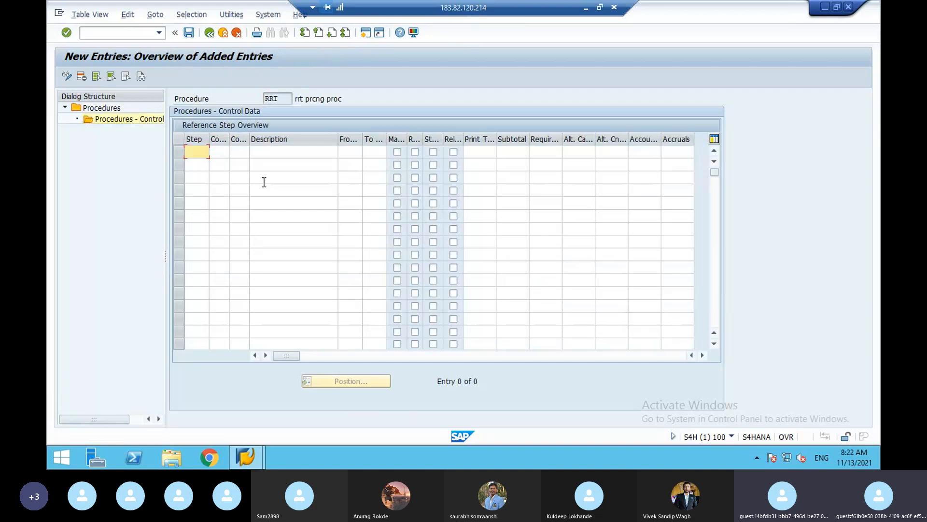
left_click(586, 9)
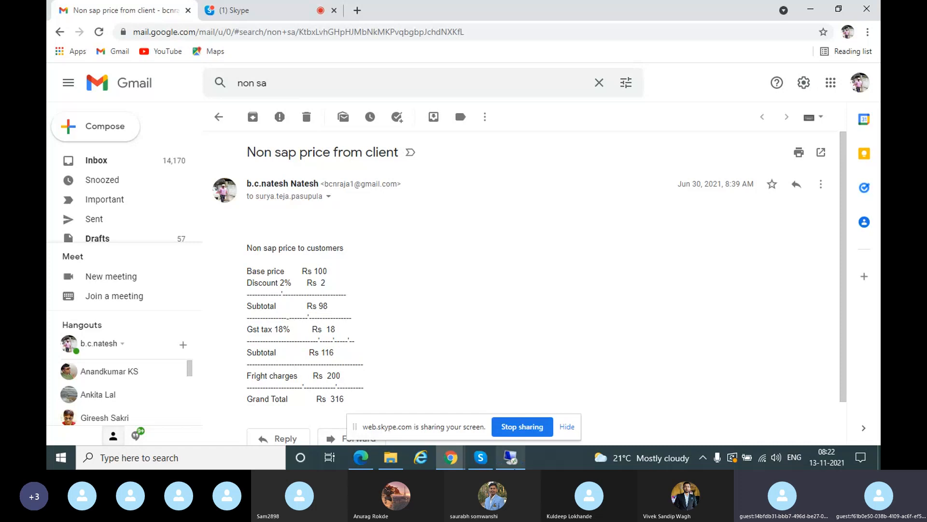
left_click(511, 458)
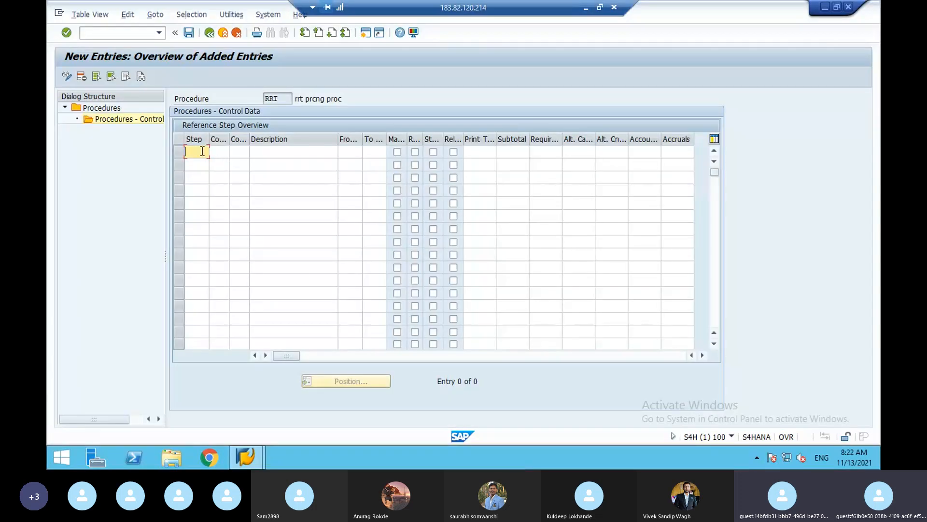
Enter step 10 with price condition type rrpr, mark it as manual and assign account key ERL, Revenue.
type("10")
left_click(237, 152)
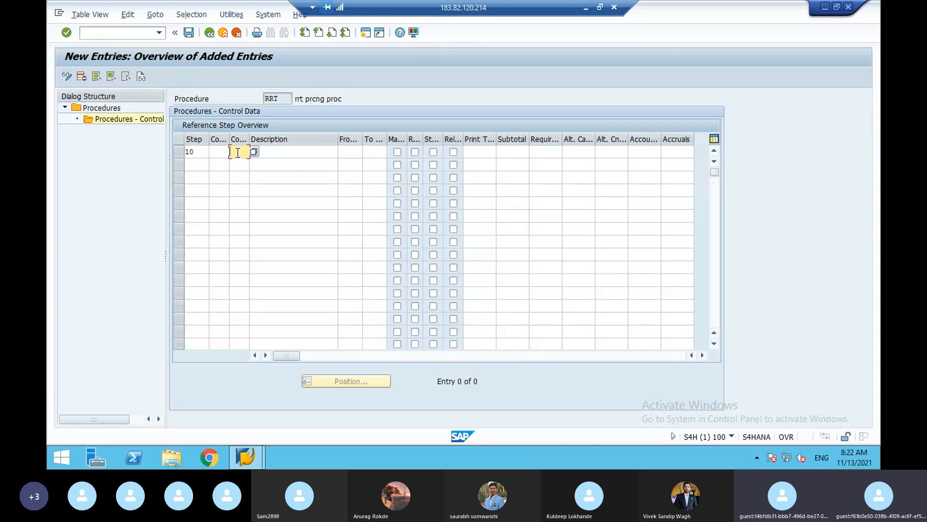
type("rrpr")
left_click(397, 152)
left_click(636, 153)
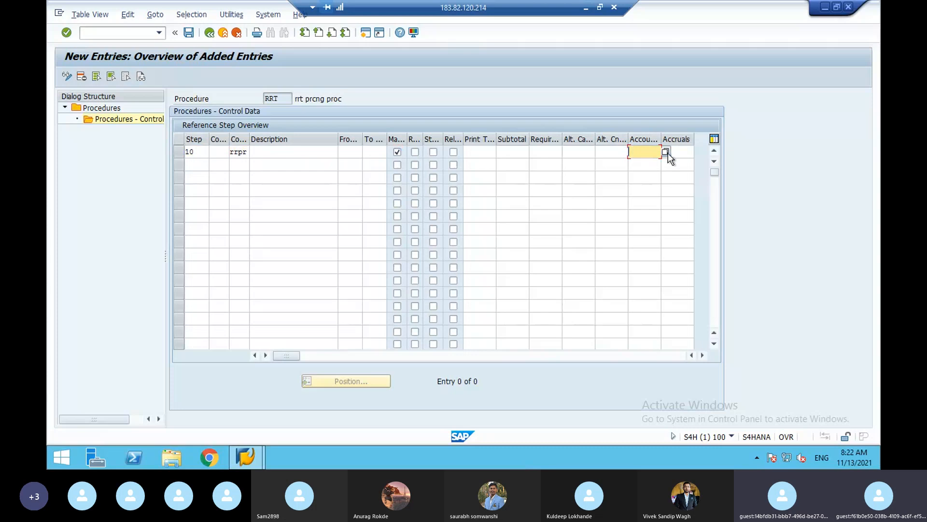
left_click(666, 152)
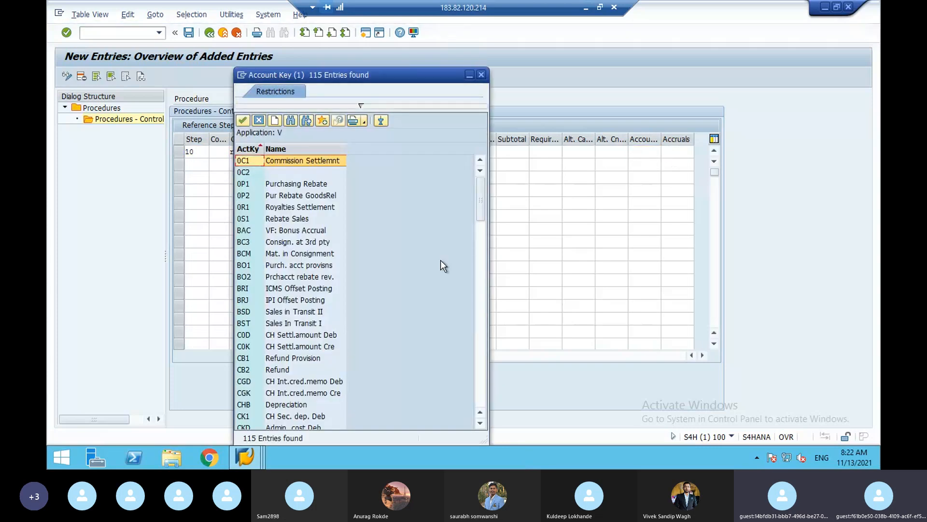
left_click(481, 280)
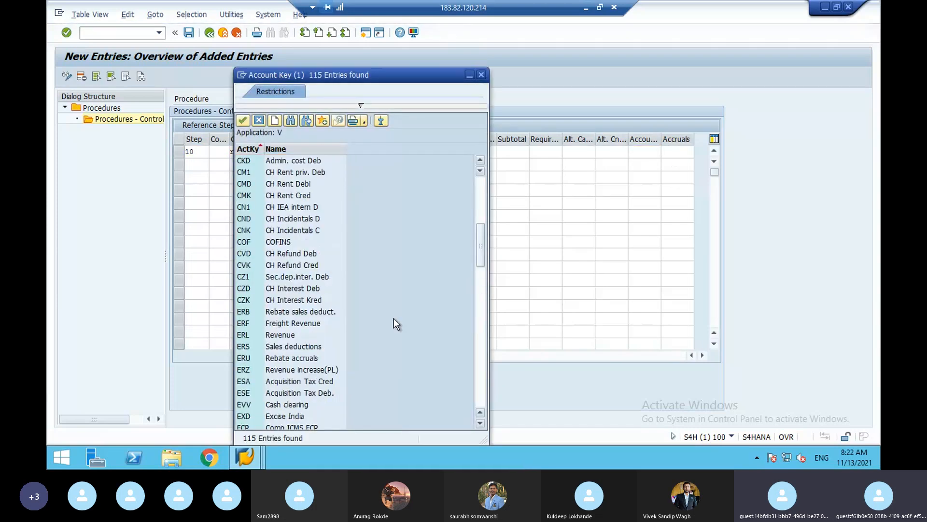
double_click(281, 336)
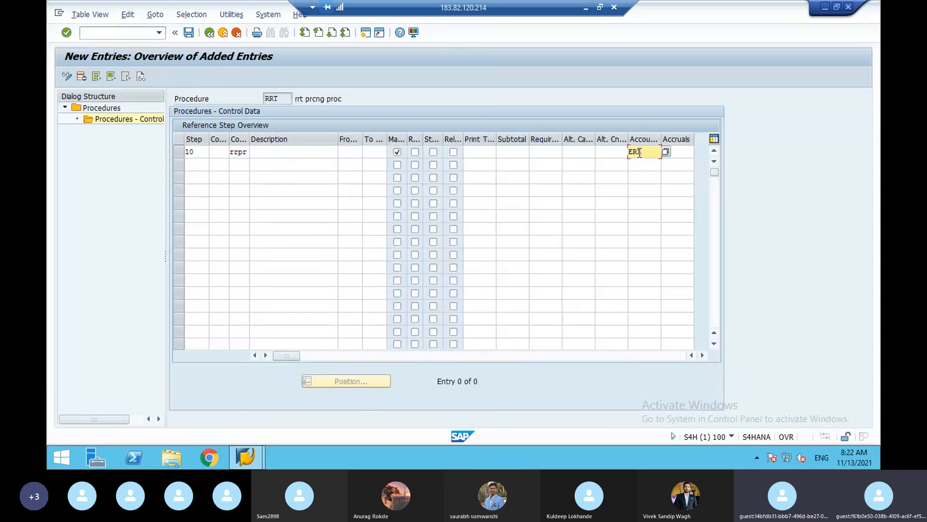
Enter step 20 with discount condition type rrds calculated from step 10, mark it manual and assign account key ERS, Sales deductions.
left_click(192, 166)
type("20")
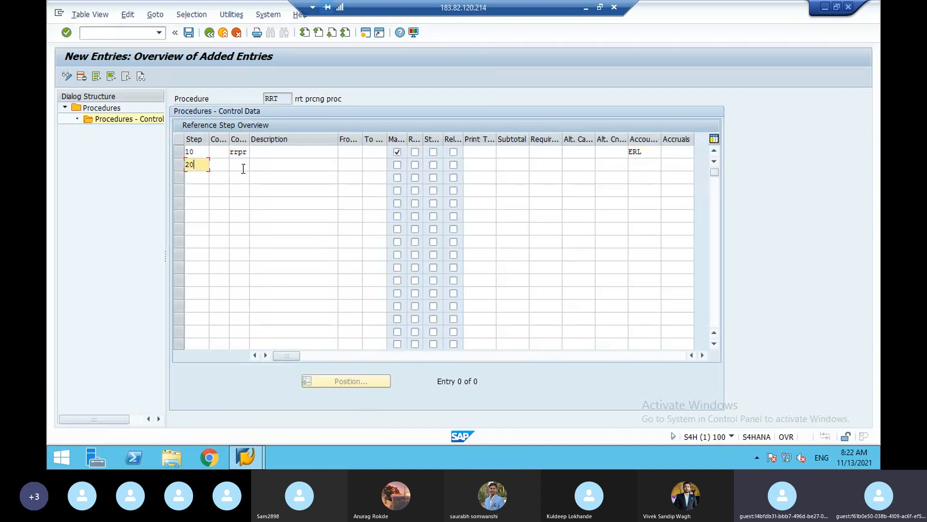
left_click(243, 168)
type("rrcp")
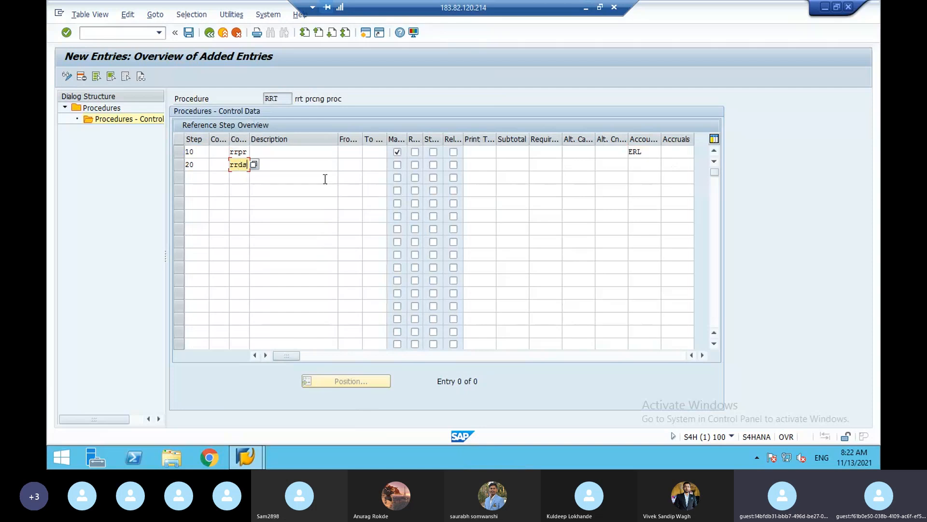
left_click(352, 167)
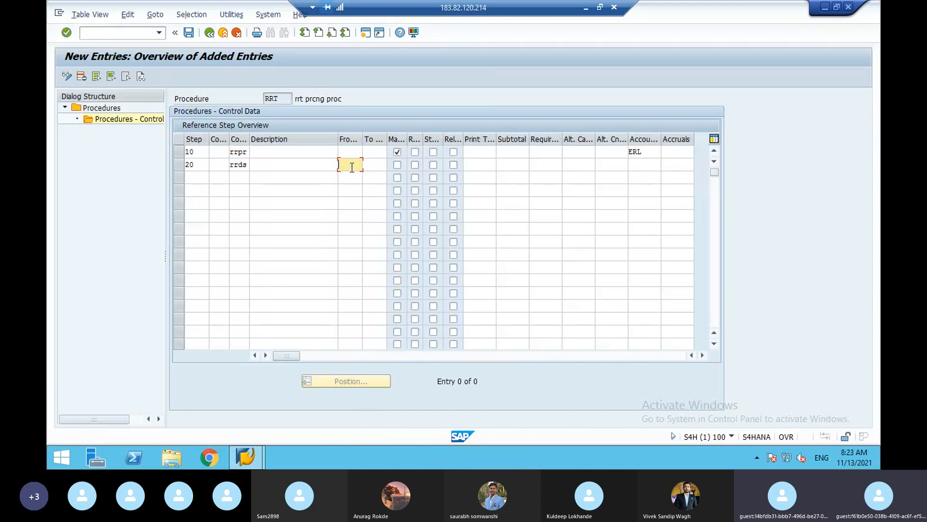
type("10")
left_click(399, 166)
left_click(633, 165)
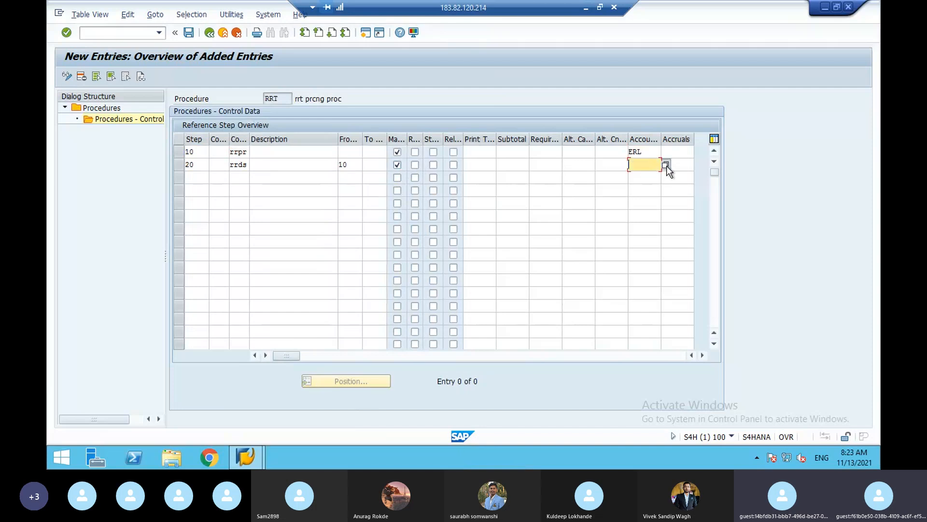
left_click(665, 165)
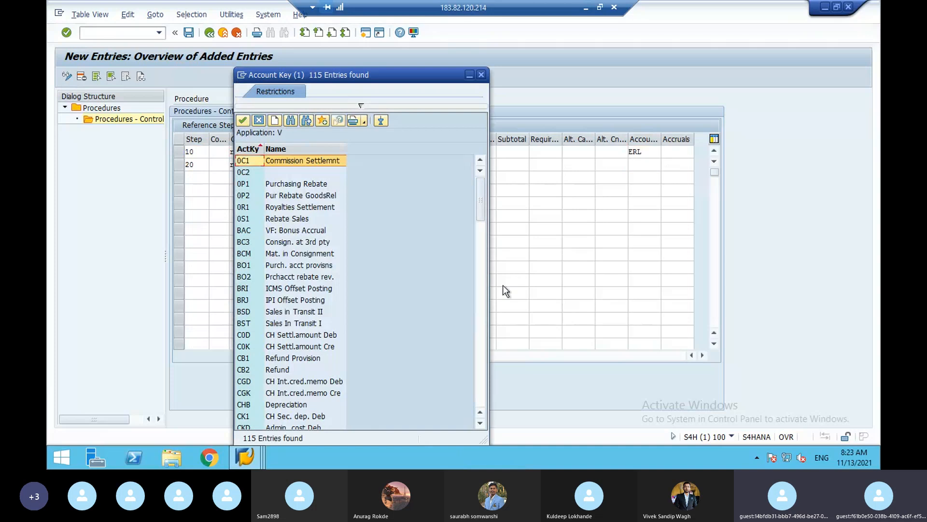
left_click(479, 283)
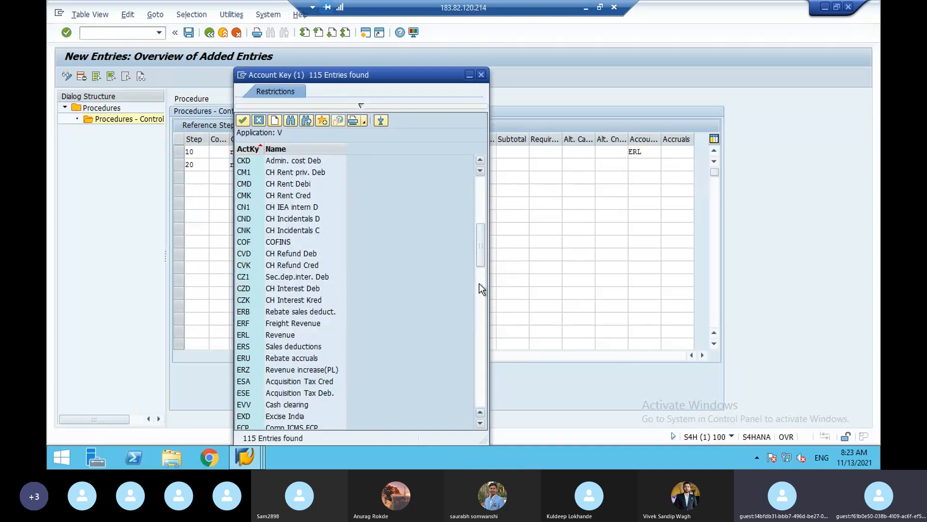
left_click(276, 348)
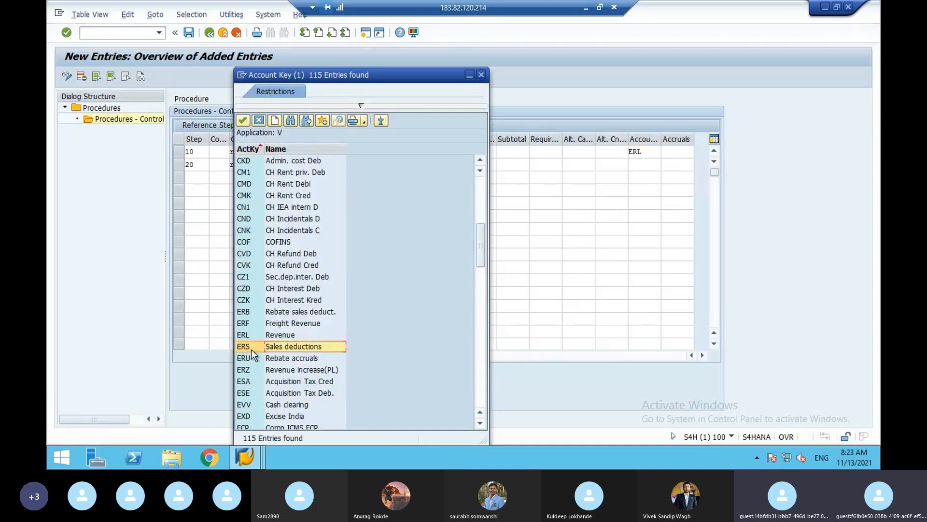
double_click(251, 348)
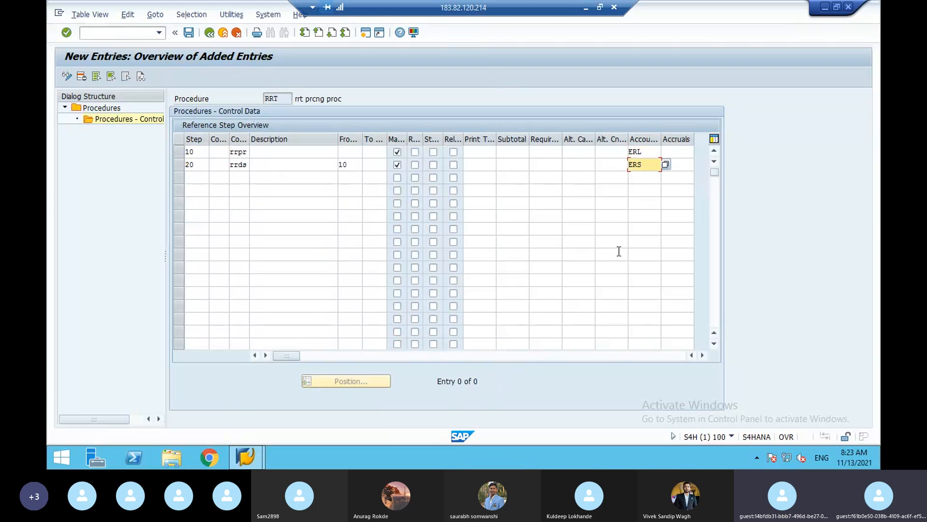
Enter step 30 with the description subtotal, covering steps 10 to 20.
left_click(191, 176)
type("30")
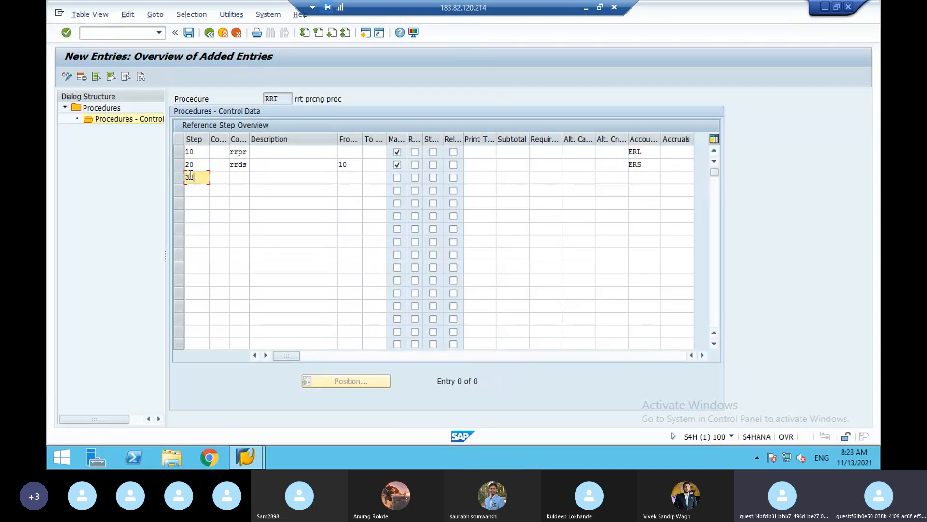
left_click(276, 176)
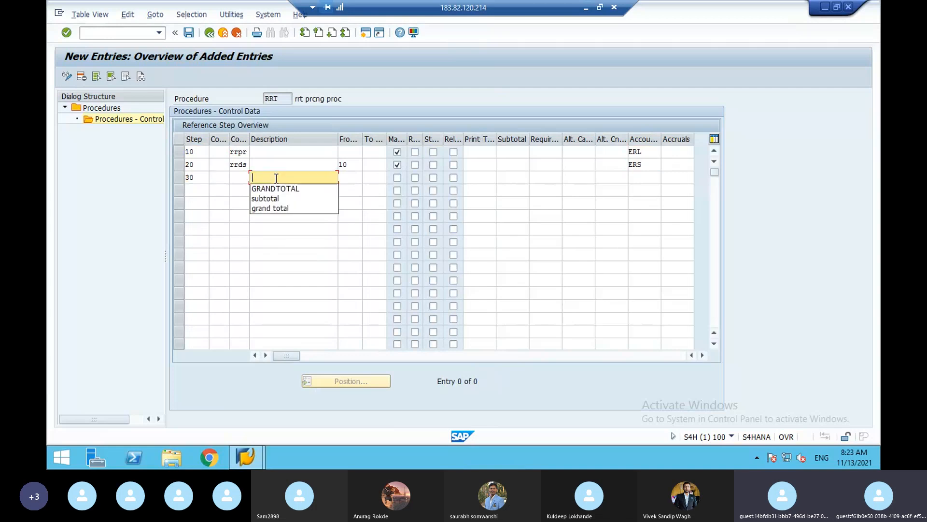
left_click(274, 198)
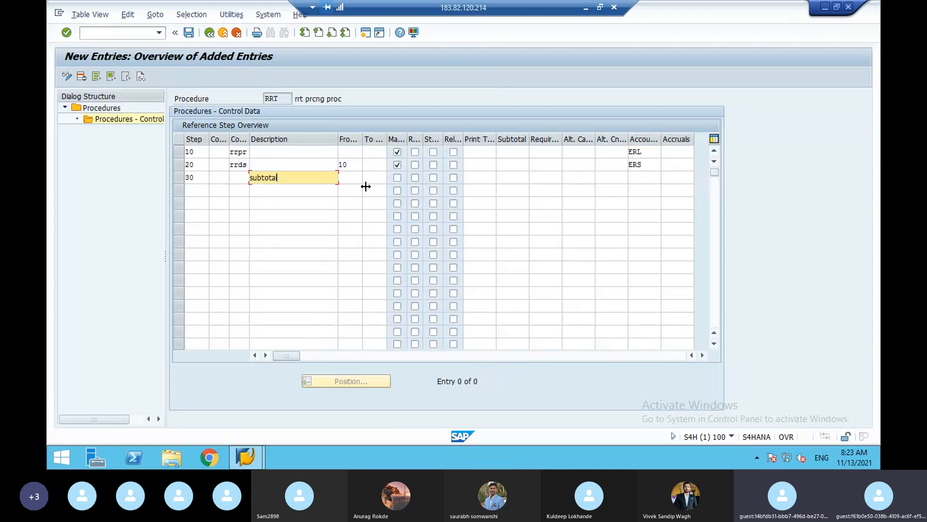
left_click(352, 179)
type("10")
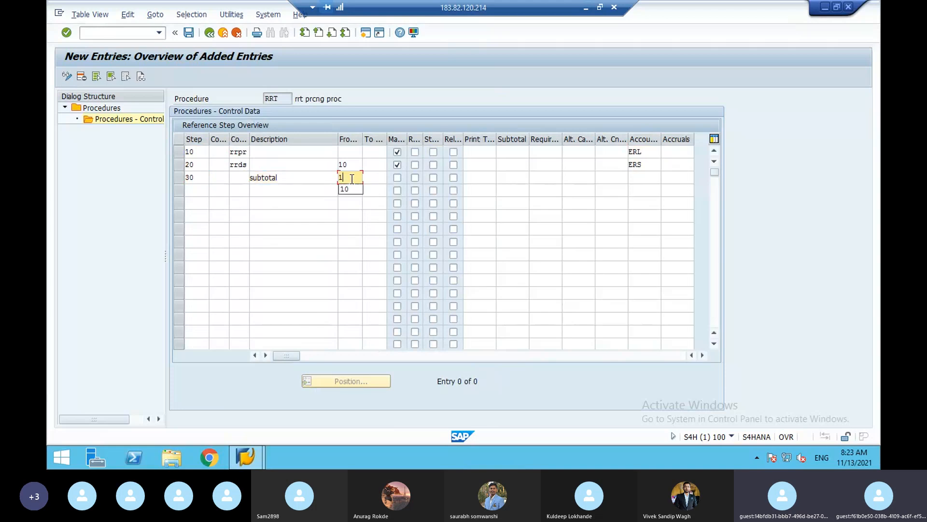
left_click(369, 178)
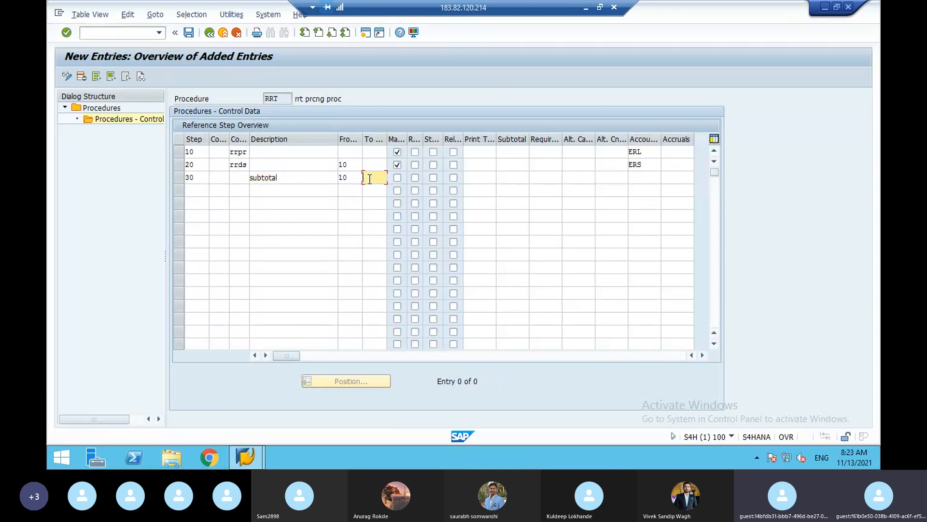
type("20")
Enter step 40 with tax condition type rrtx, calculated from step 30.
left_click(189, 193)
type("4")
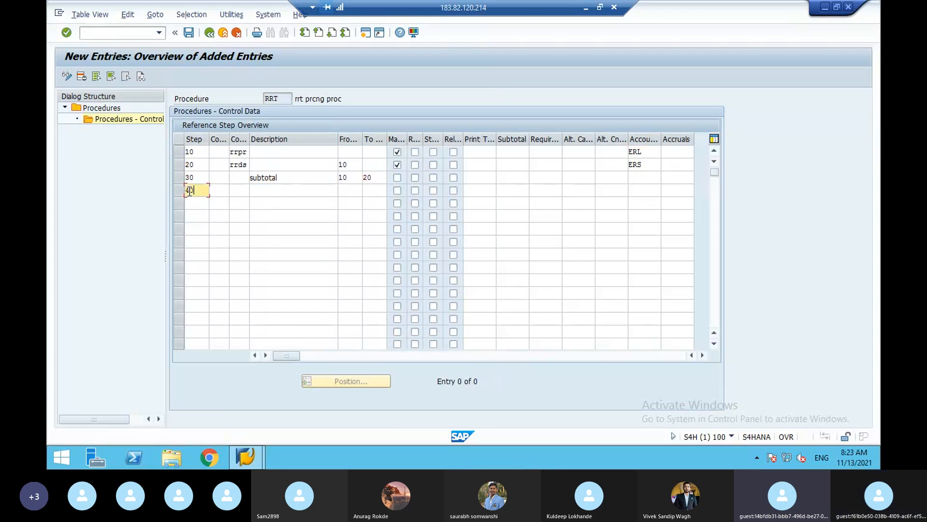
type("0")
left_click(238, 190)
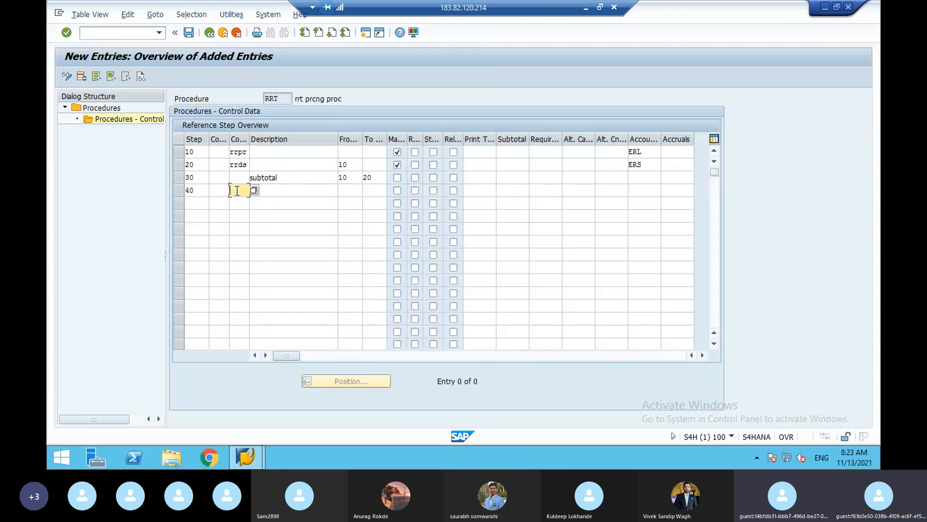
type("rrtx")
left_click(233, 148)
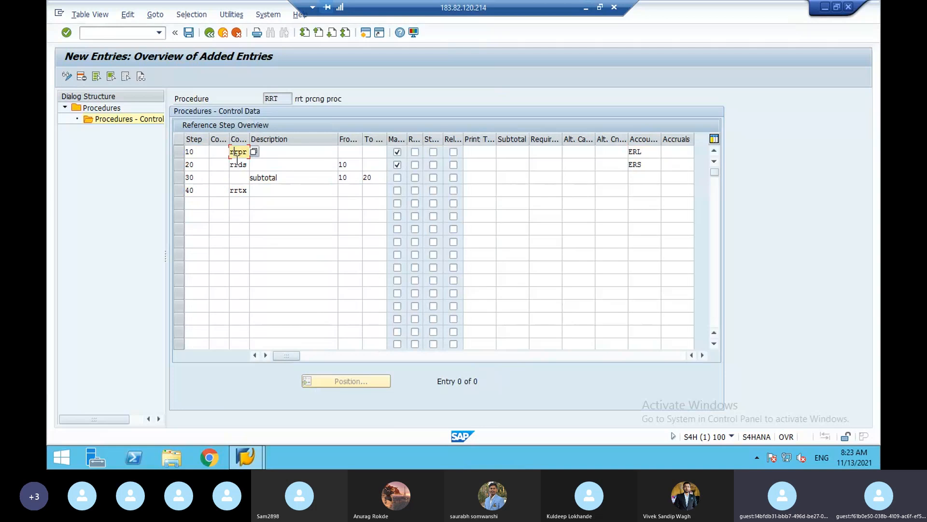
left_click(238, 164)
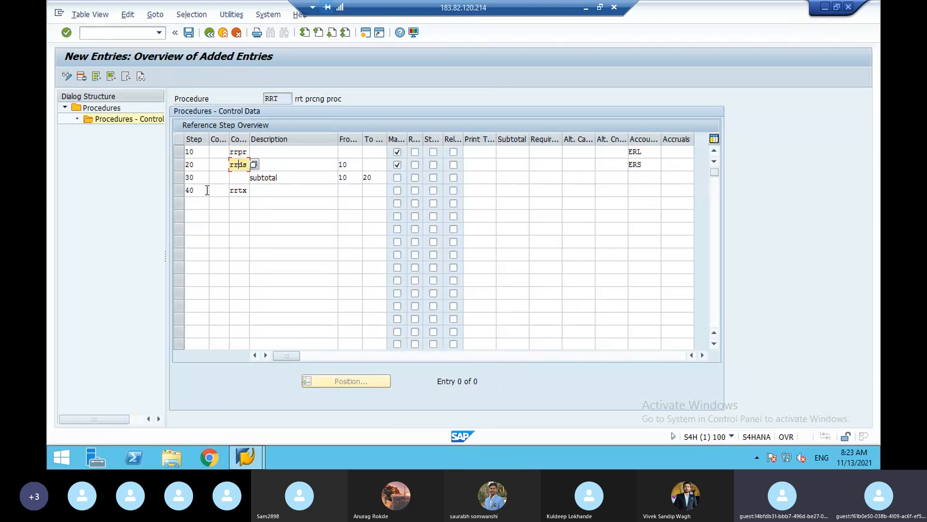
left_click(345, 190)
type("30")
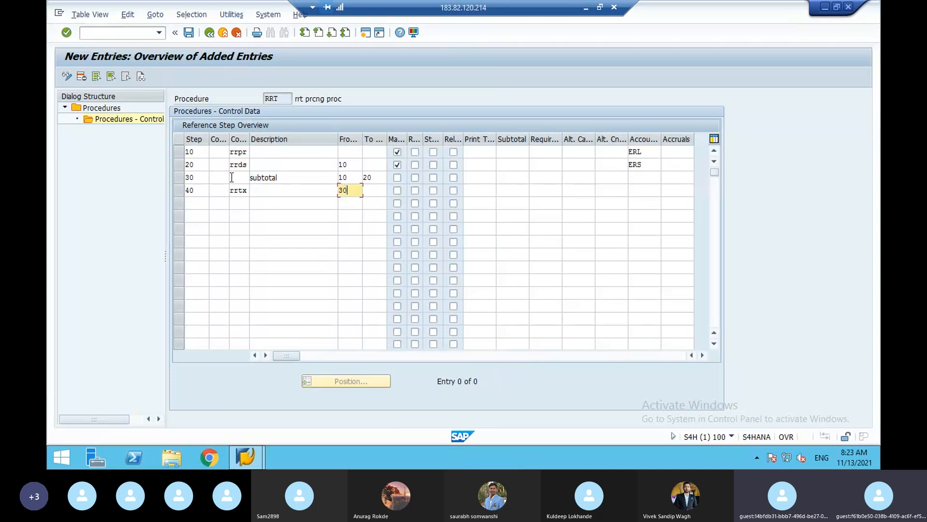
left_click(200, 176)
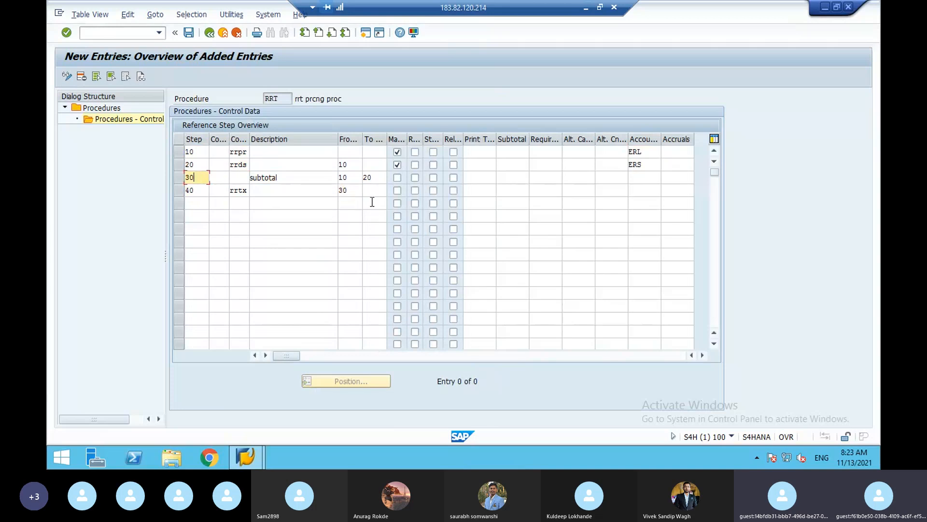
Mark the rrtx tax step as manual and assign it account key MWS, Output tax.
left_click(397, 192)
left_click(635, 193)
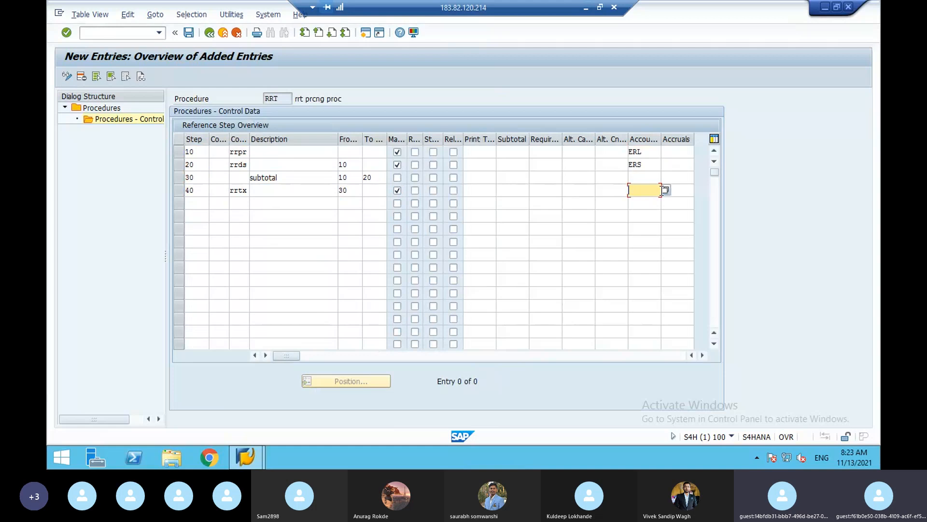
left_click(666, 189)
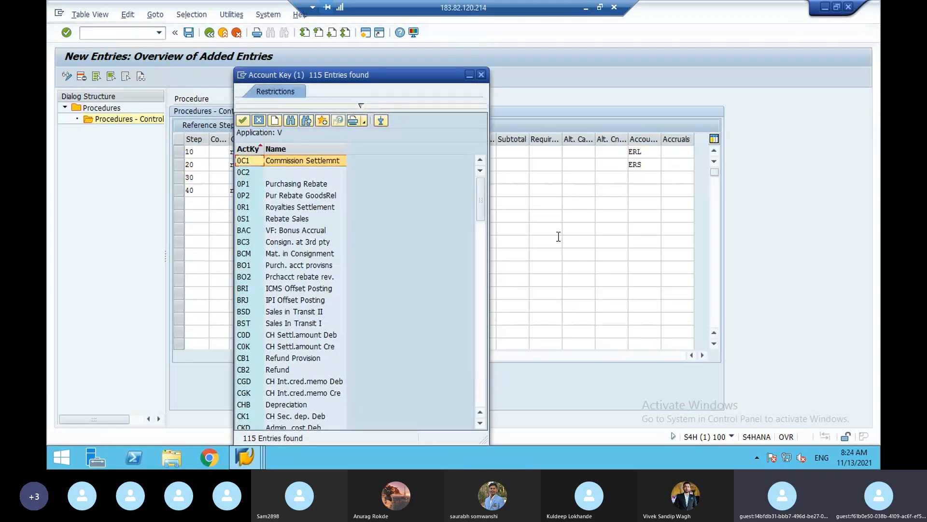
left_click(477, 321)
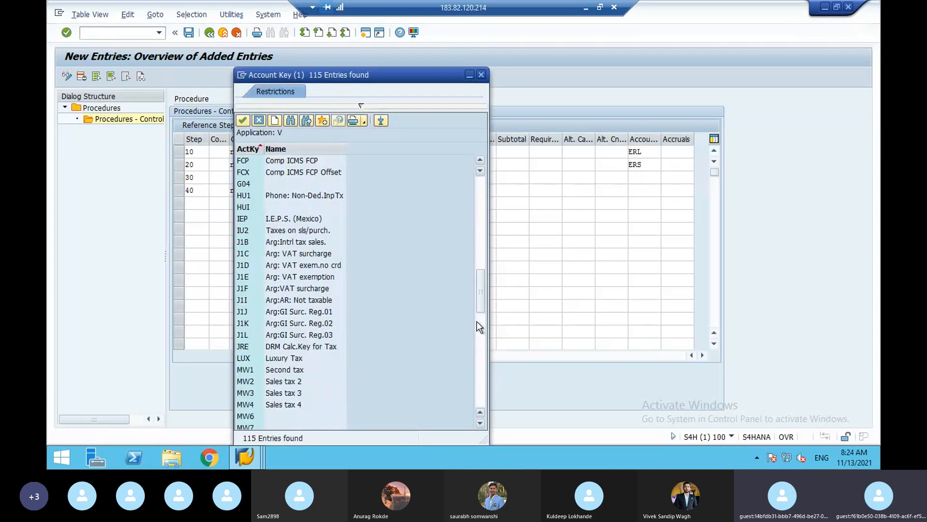
left_click(480, 330)
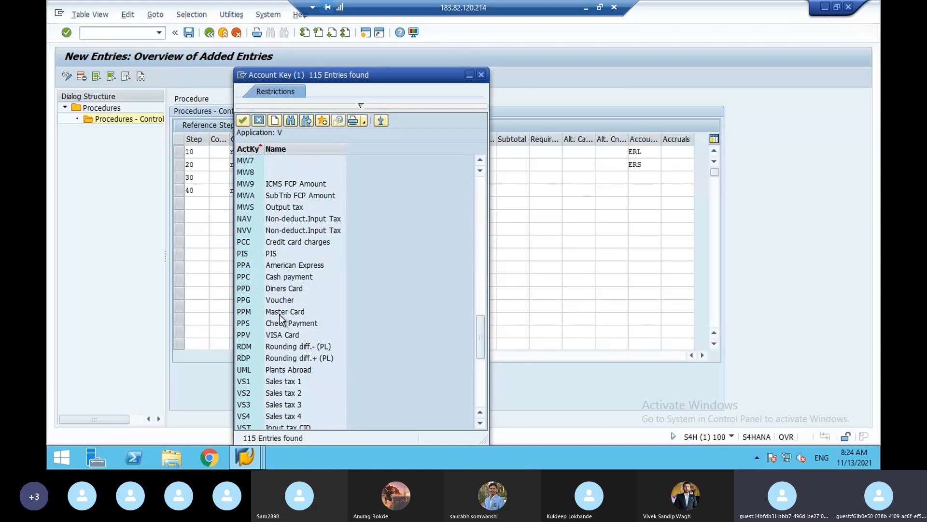
double_click(277, 209)
Enter step 50 with freight condition type rrfr, mark it manual and assign account key ERF, Freight Revenue.
left_click(191, 204)
type("50")
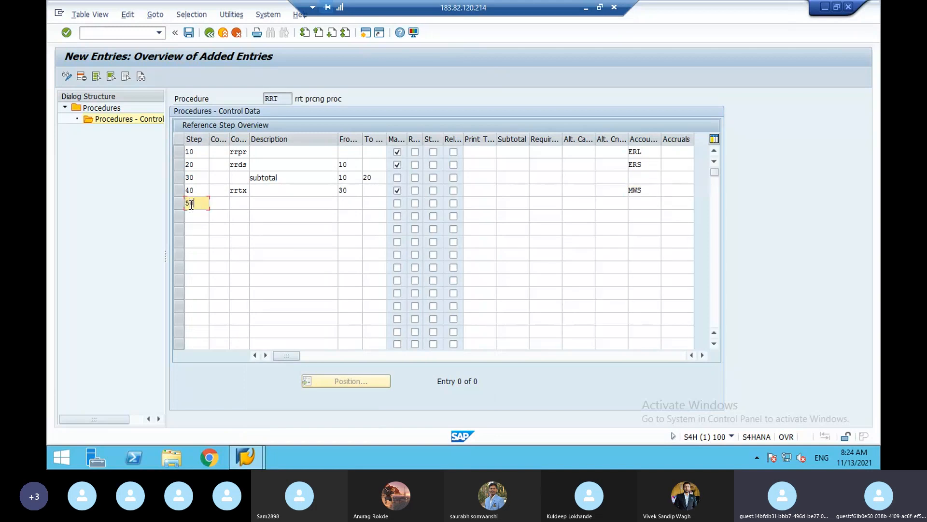
left_click(242, 208)
type("rr")
type("fx")
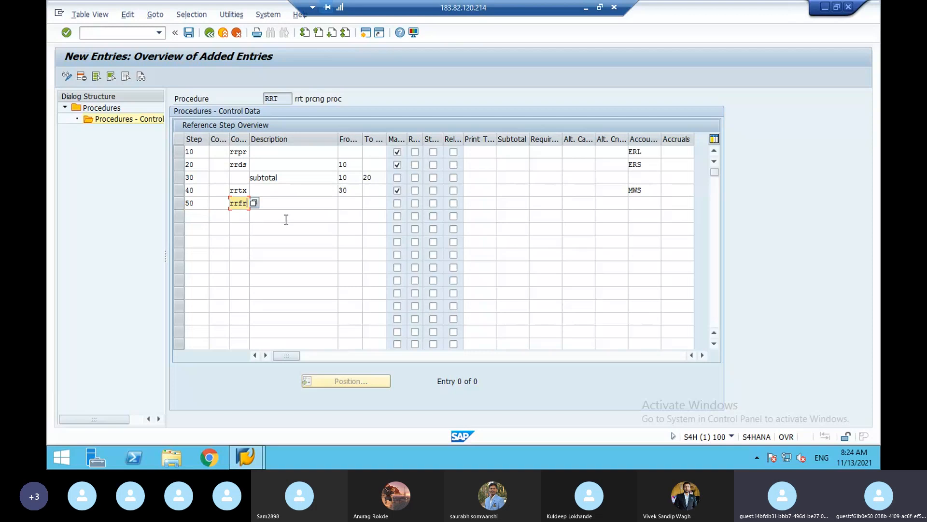
left_click(397, 203)
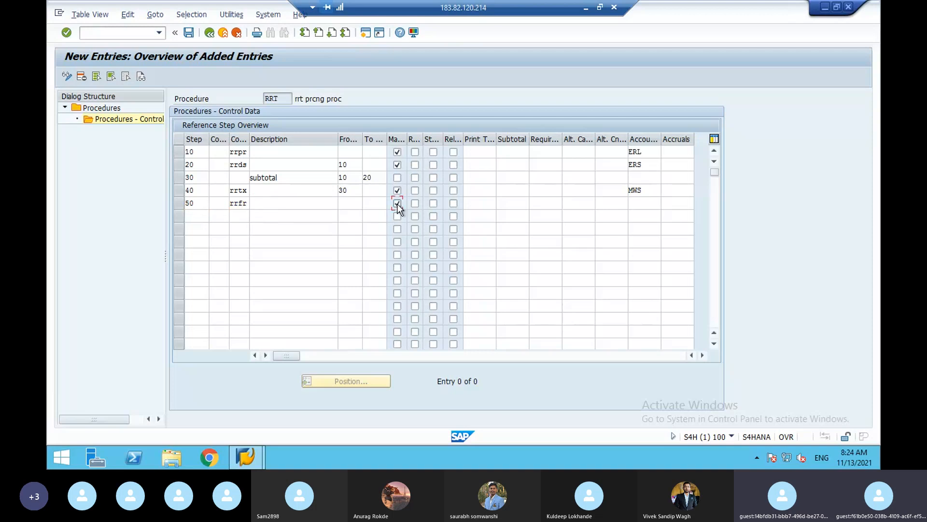
left_click(652, 204)
left_click(665, 205)
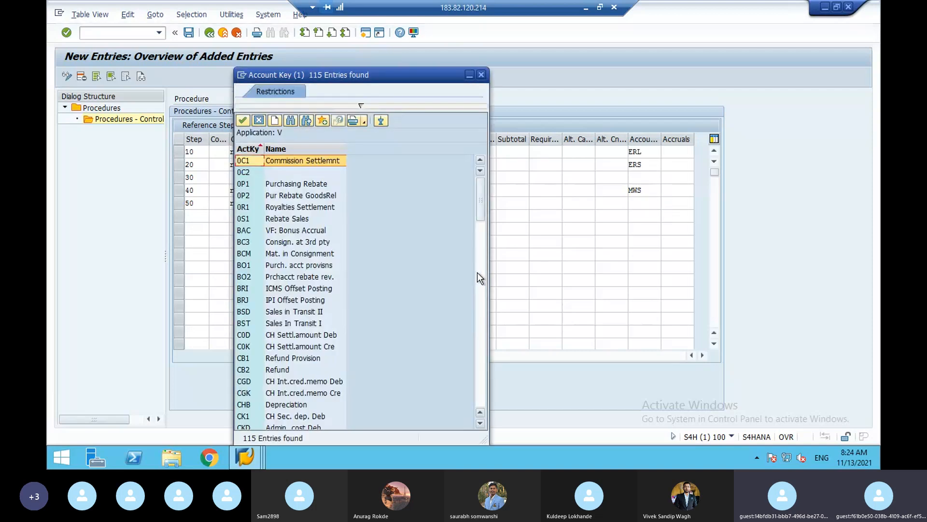
left_click(479, 273)
left_click(317, 326)
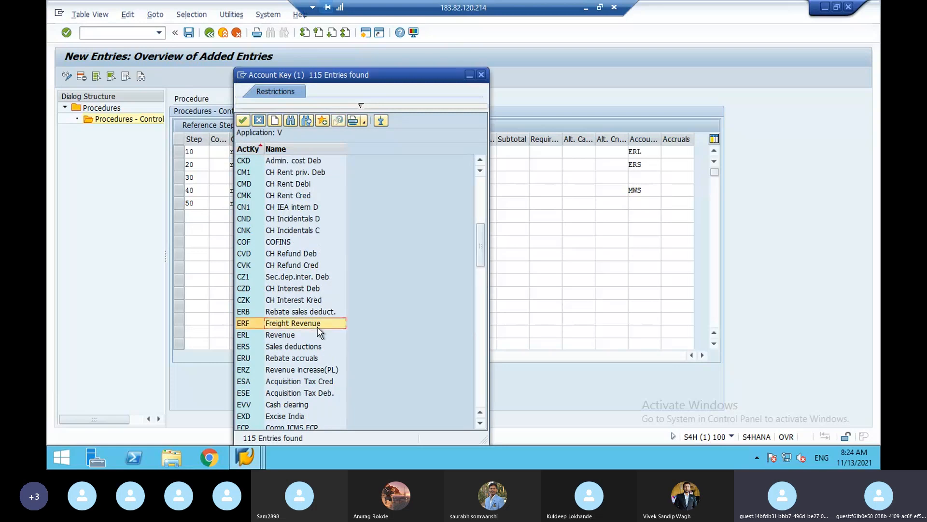
double_click(262, 324)
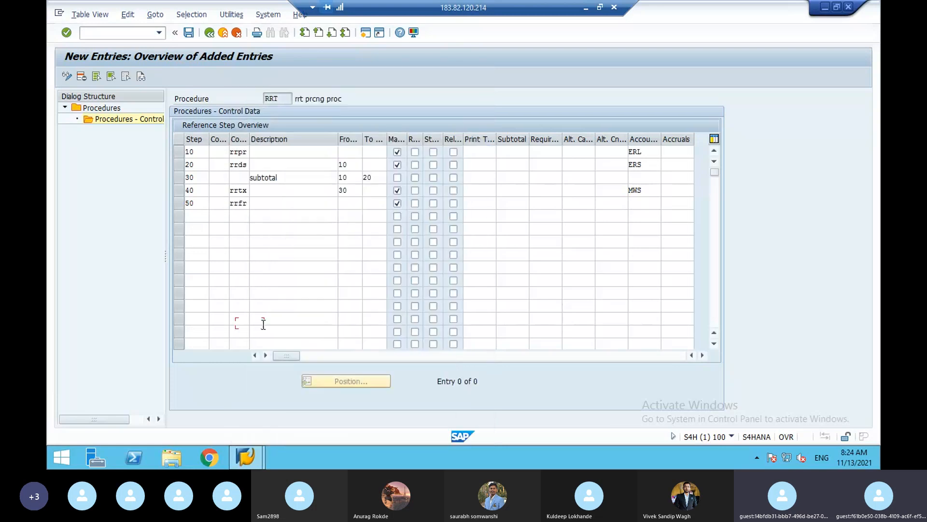
Enter step 60 with the description GRANDTOTAL, covering steps 30 to 50.
left_click(189, 217)
type("60")
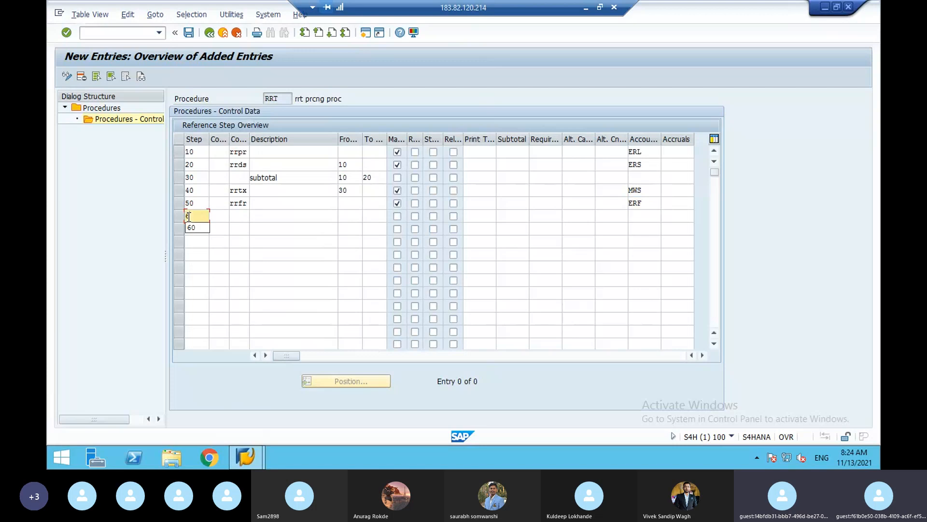
left_click(296, 217)
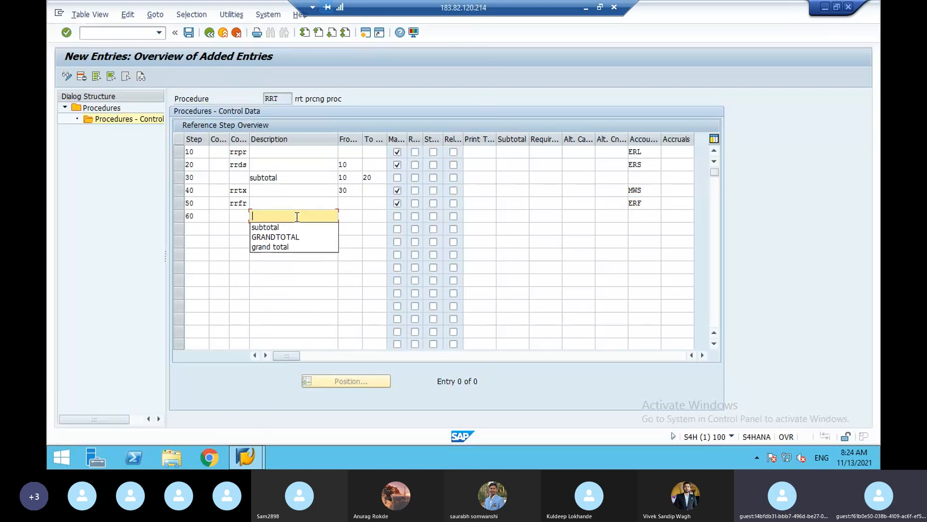
left_click(296, 235)
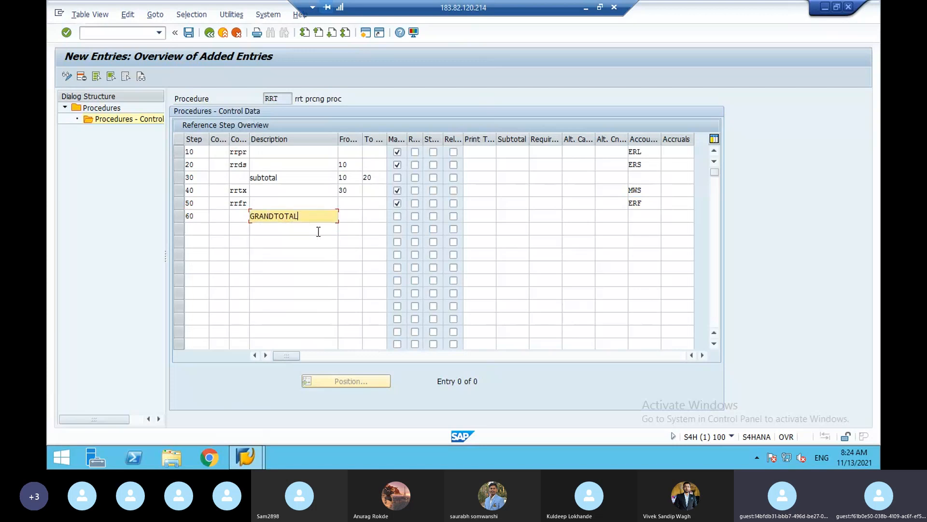
left_click(343, 218)
type("30")
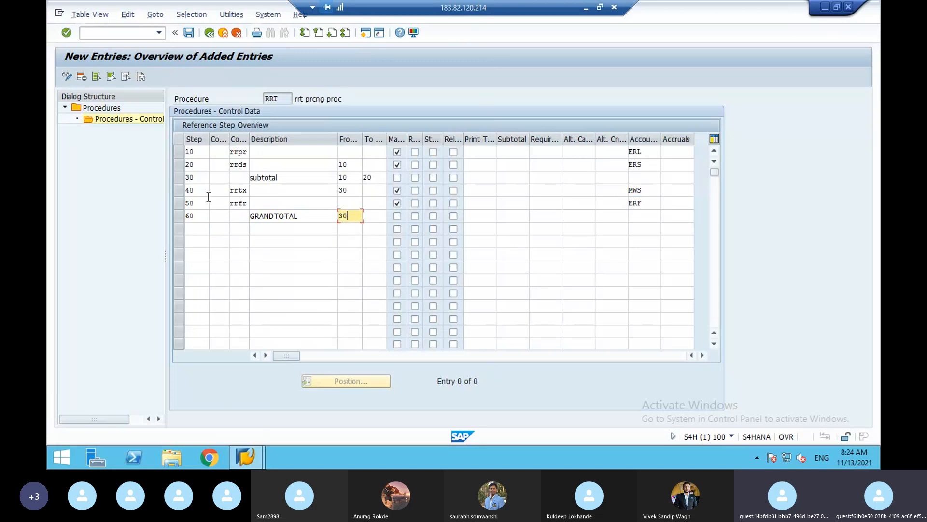
left_click(372, 221)
type("50")
left_click(322, 180)
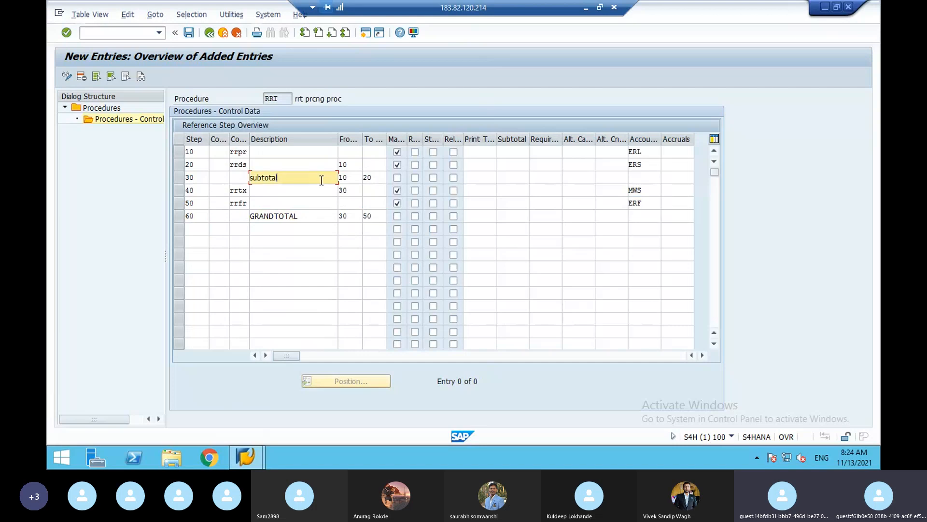
left_click(322, 217)
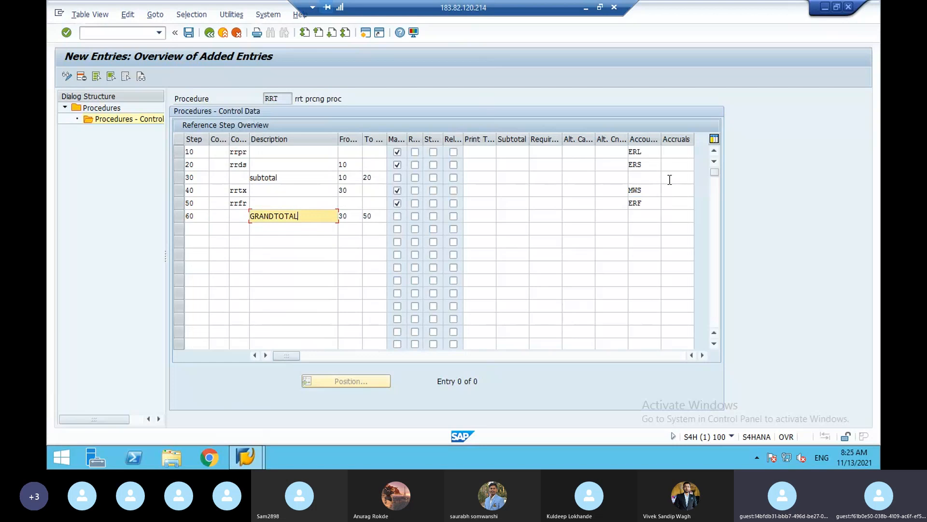
Validate and save the control data entries of procedure RRT, and return to its control data overview.
key("Return")
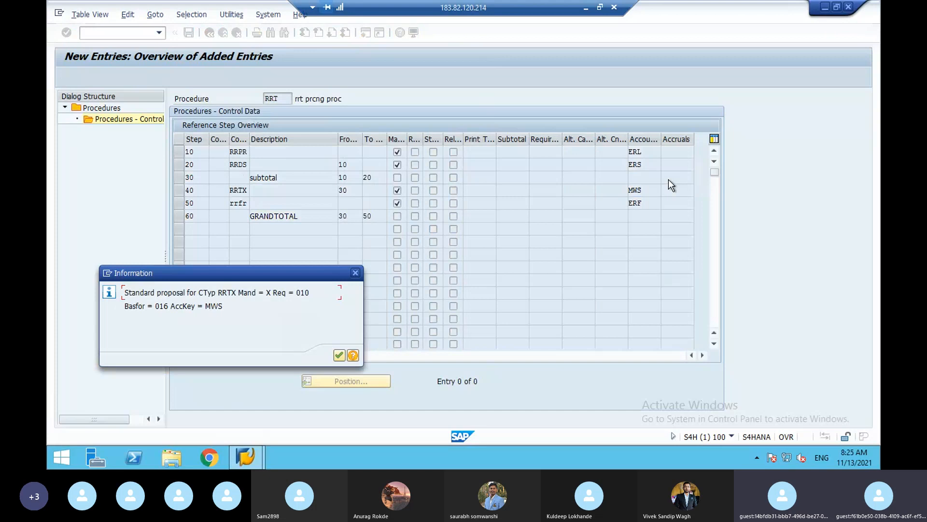
key("Return")
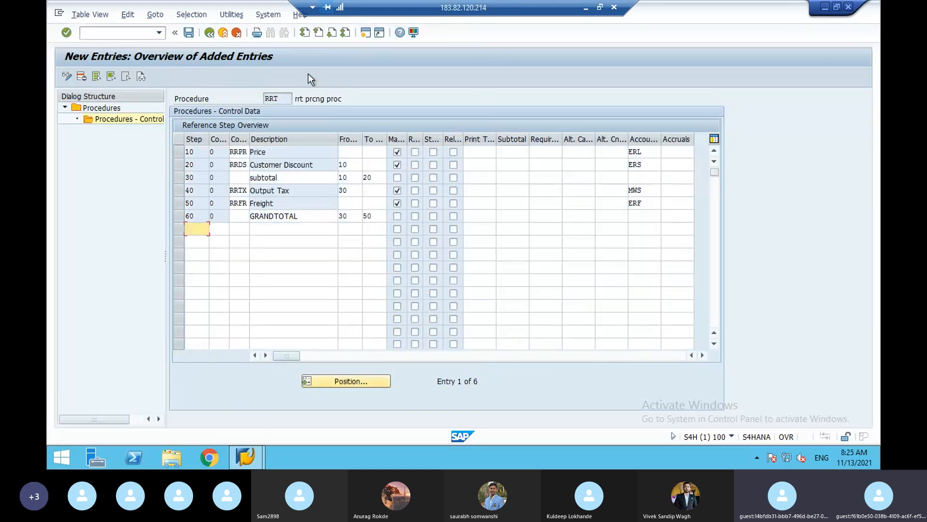
left_click(191, 38)
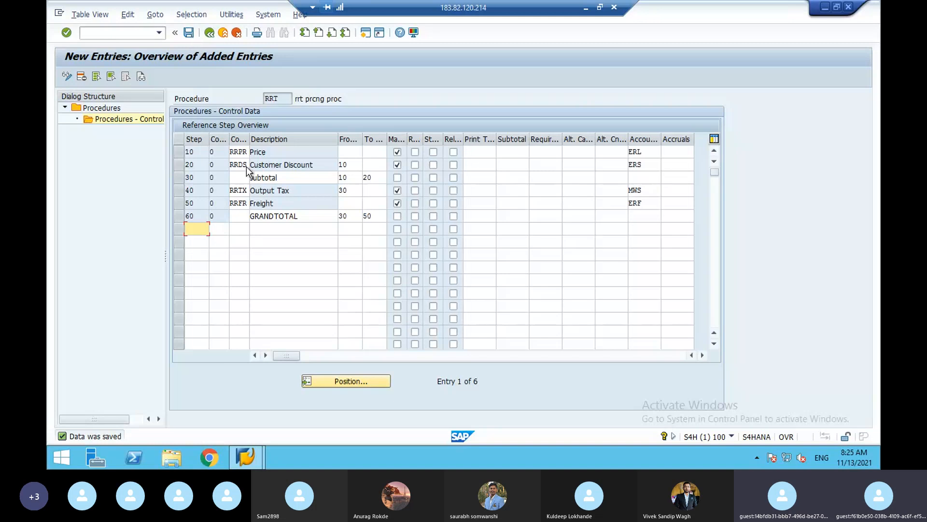
left_click(209, 34)
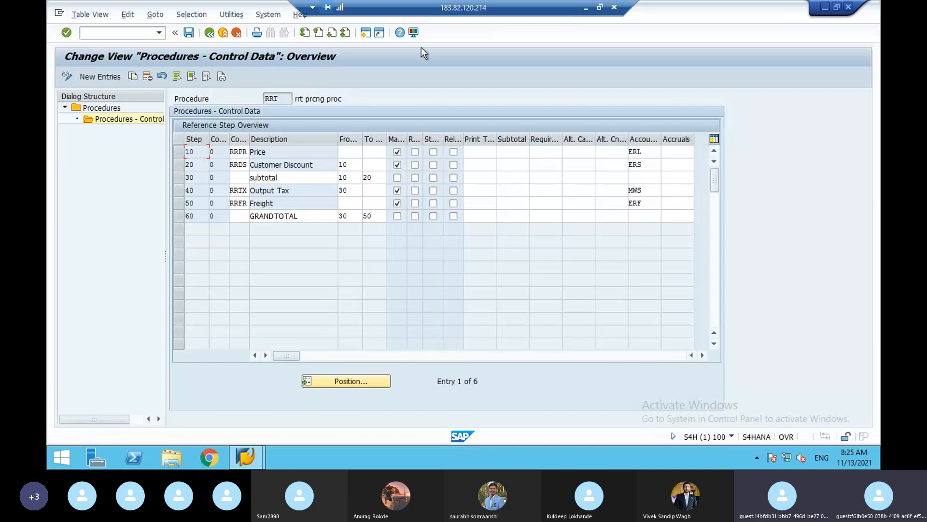
Consult the condition technique diagram in SAP_SD(IB2).pdf for what follows the pricing procedure, and switch back to SAP.
left_click(586, 7)
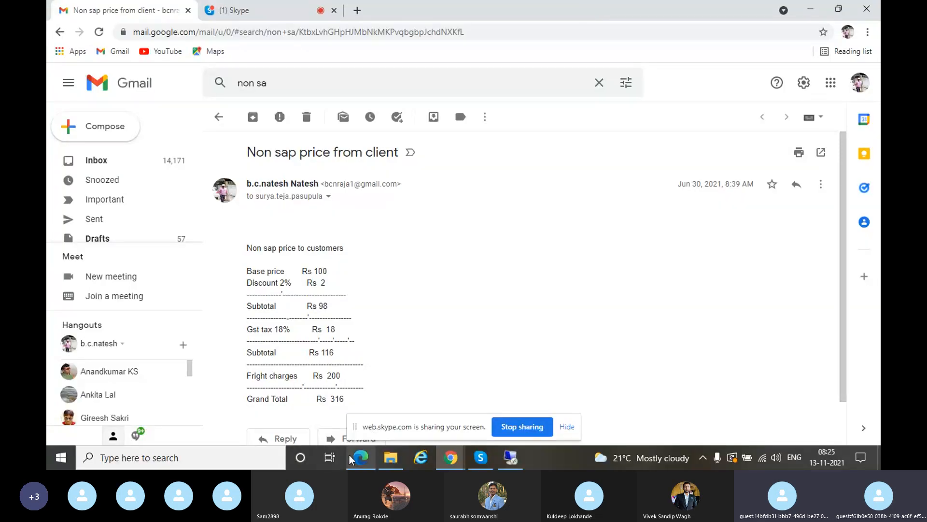
mouse_move(351, 459)
left_click(341, 425)
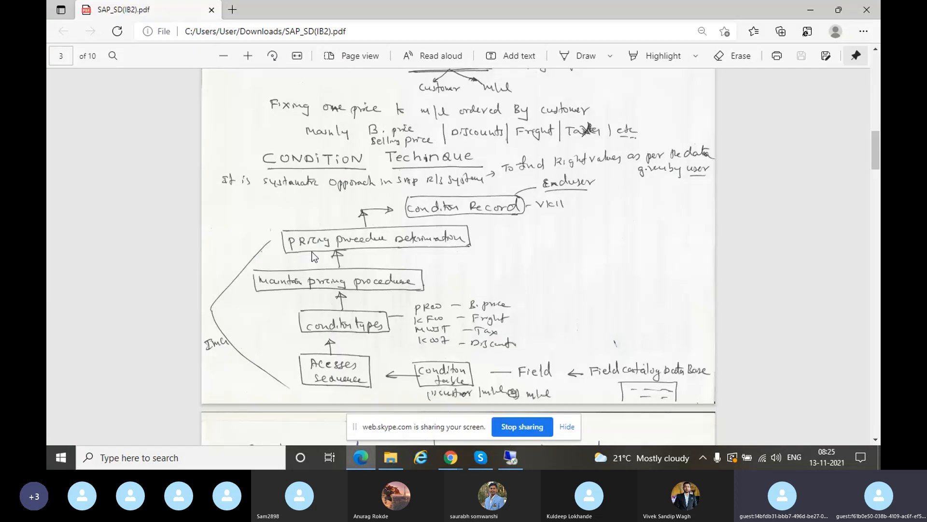
left_click(512, 457)
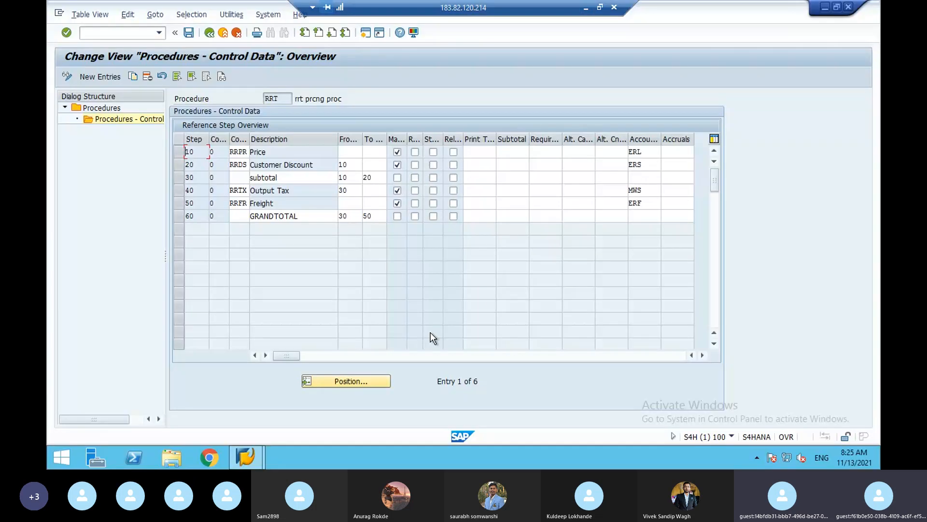
Leave the pricing procedure maintenance and open the Set Pricing Procedure Determination activity.
left_click(210, 34)
left_click(210, 33)
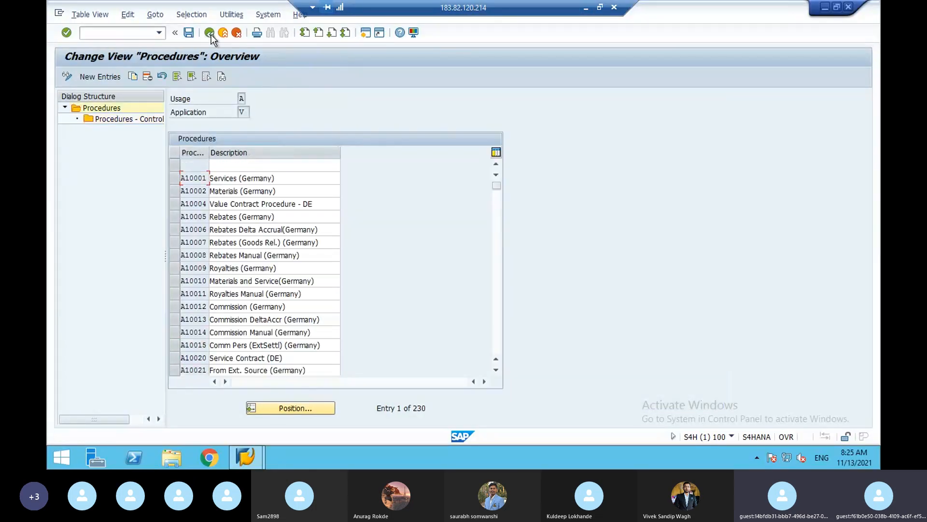
left_click(210, 34)
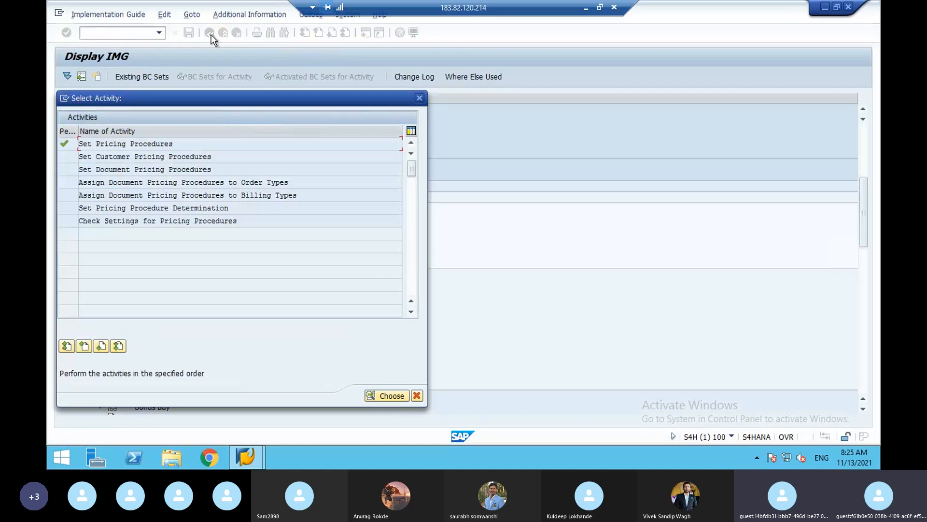
left_click_drag(173, 143, 78, 144)
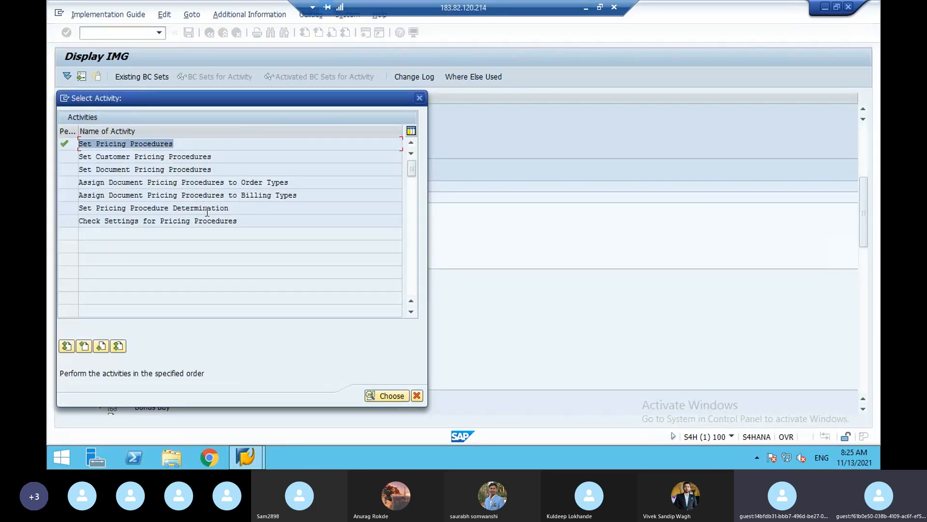
left_click_drag(247, 210, 52, 214)
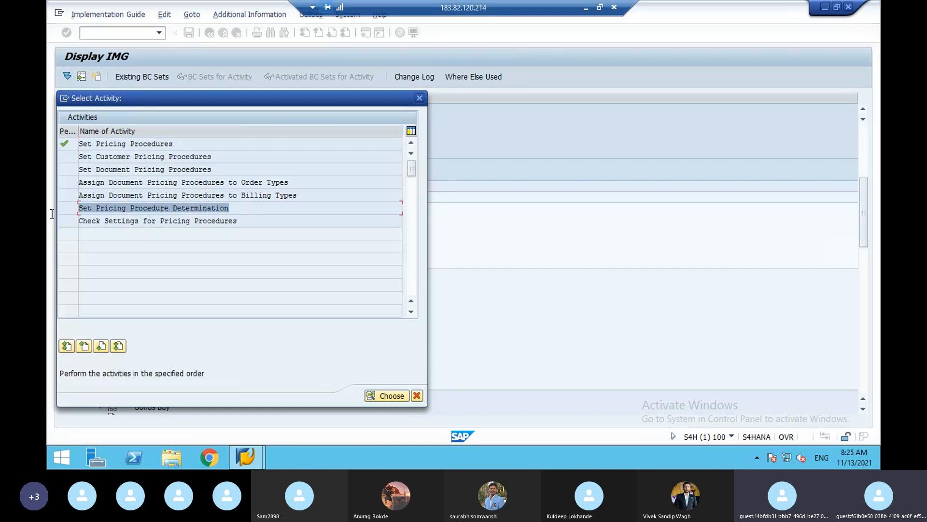
double_click(104, 208)
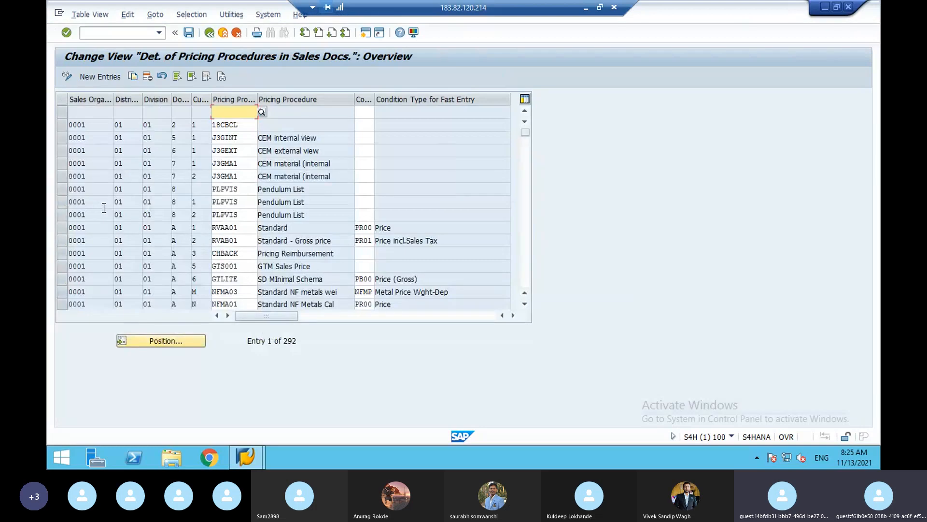
Delete the determination entry for PVD, PD, PD with document procedure A and customer procedure 1, save the deletion and return to the activity list.
left_click(181, 341)
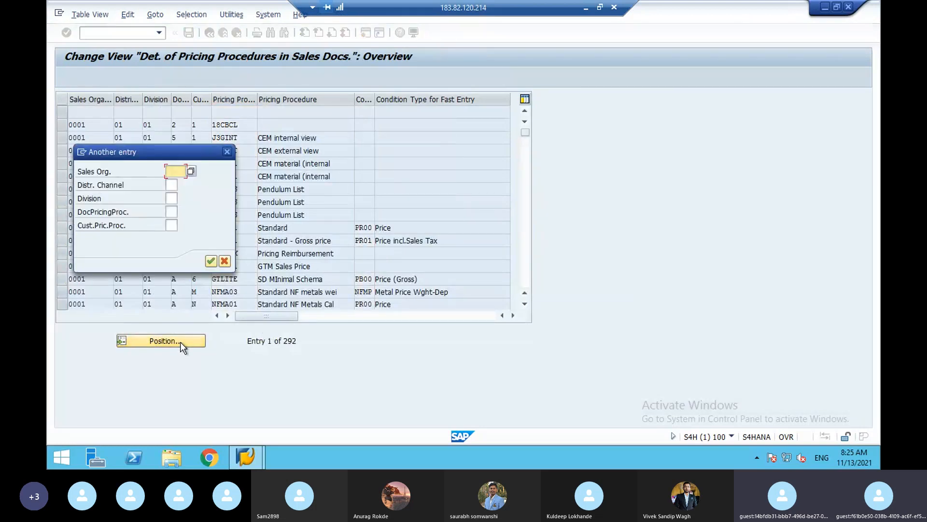
type("pvd")
key("Return")
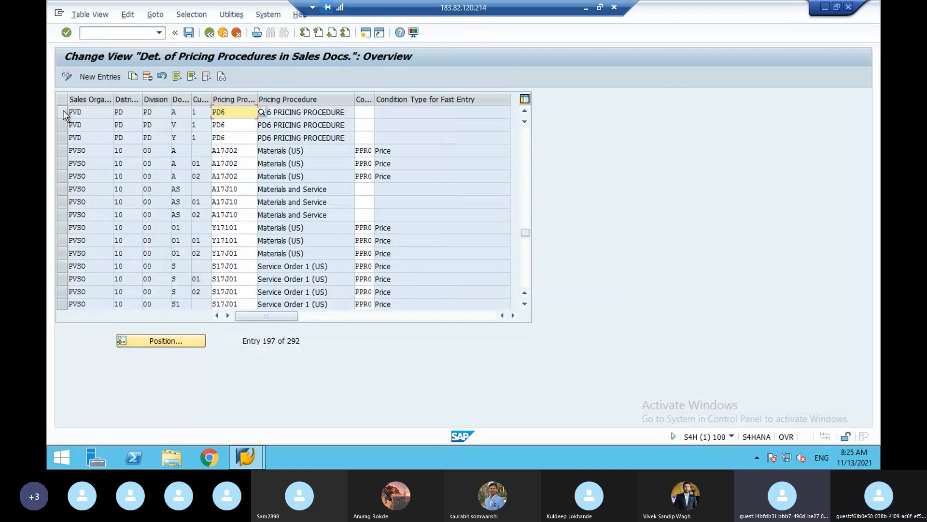
left_click(63, 111)
left_click(147, 76)
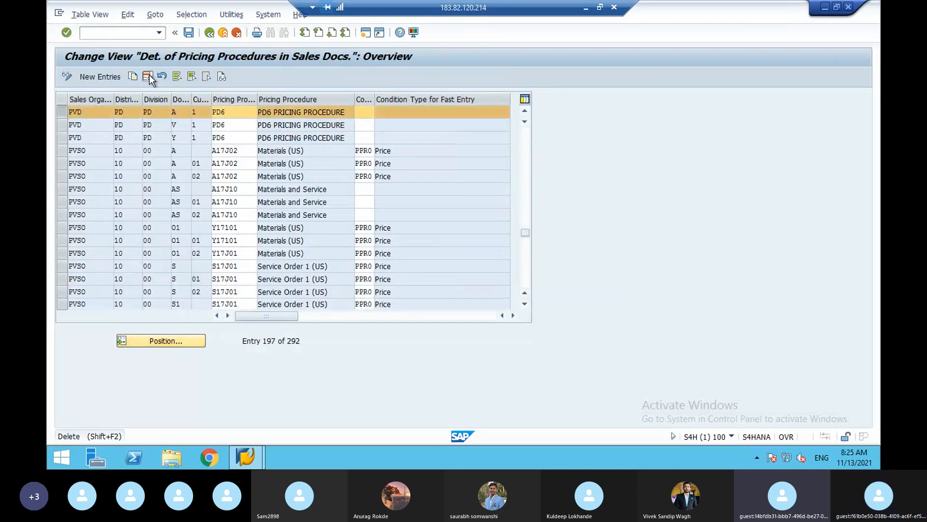
left_click(189, 33)
key("Return")
left_click(210, 32)
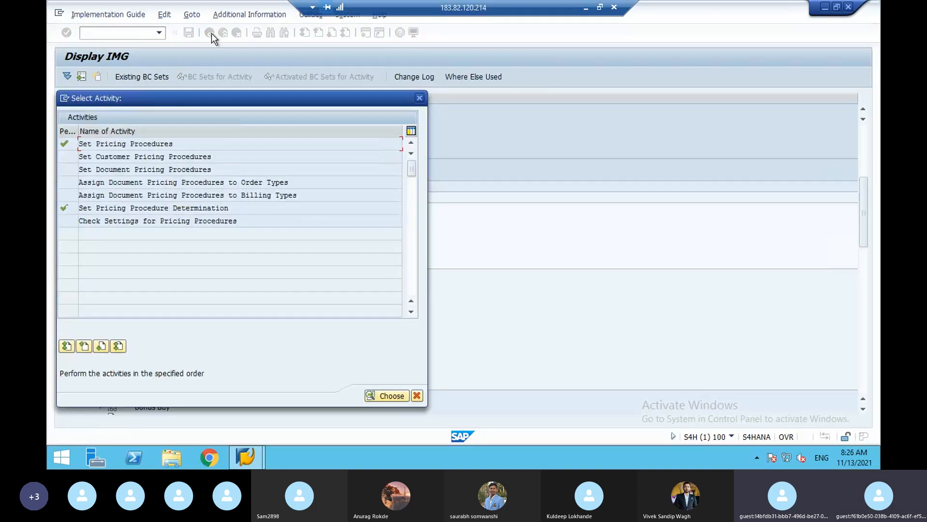
Reopen Set Pricing Procedure Determination and start a new entry for sales organization PVD.
double_click(142, 207)
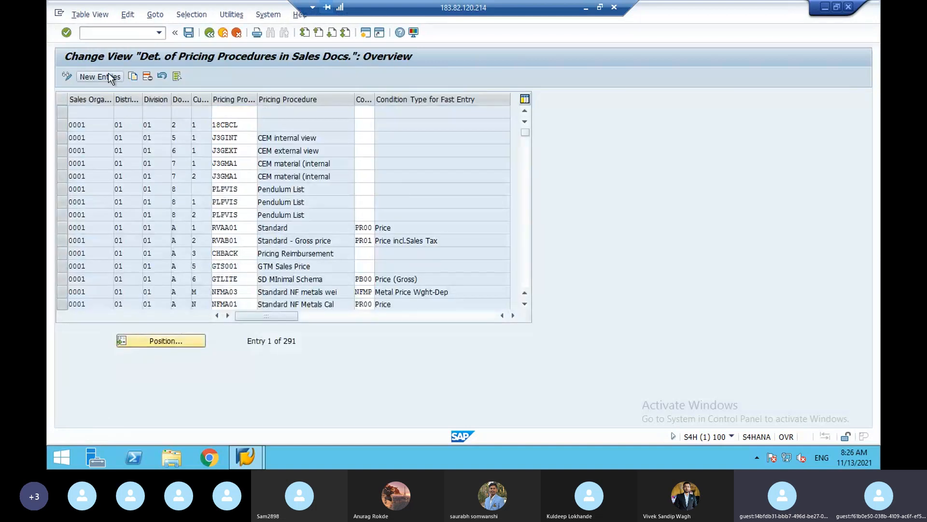
left_click(110, 77)
type("pcd")
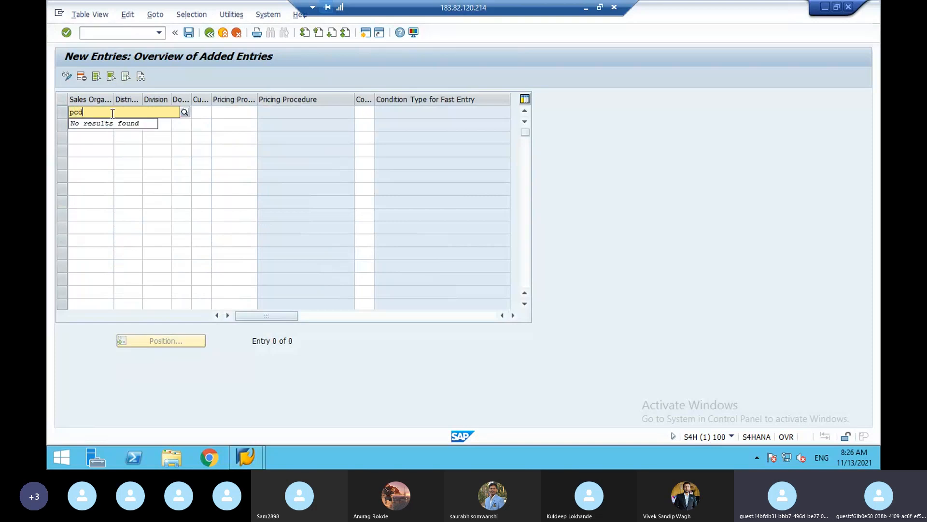
key("BackSpace")
key("BackSpace")
type("vd")
left_click(115, 134)
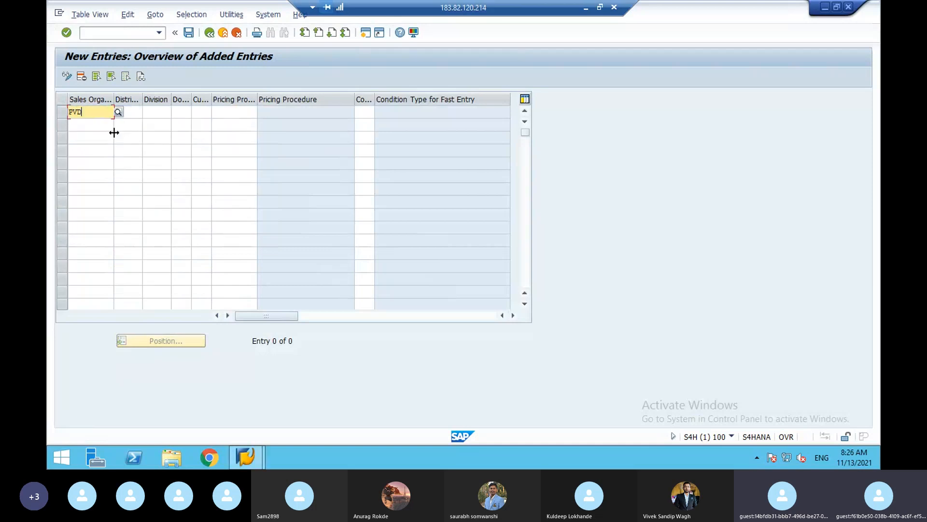
Set the new determination entry's distribution channel to PD, WHOLESALE, and its division to PD, TV.
left_click(132, 111)
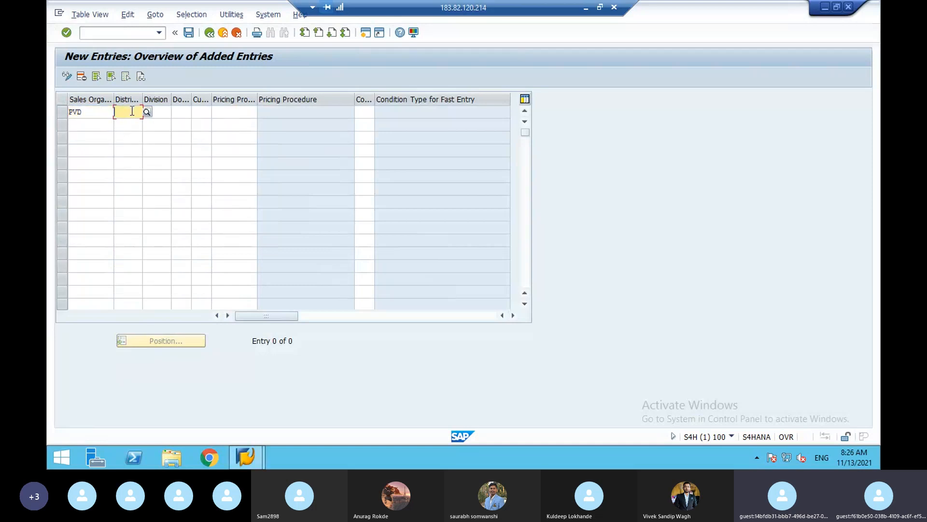
type("pd")
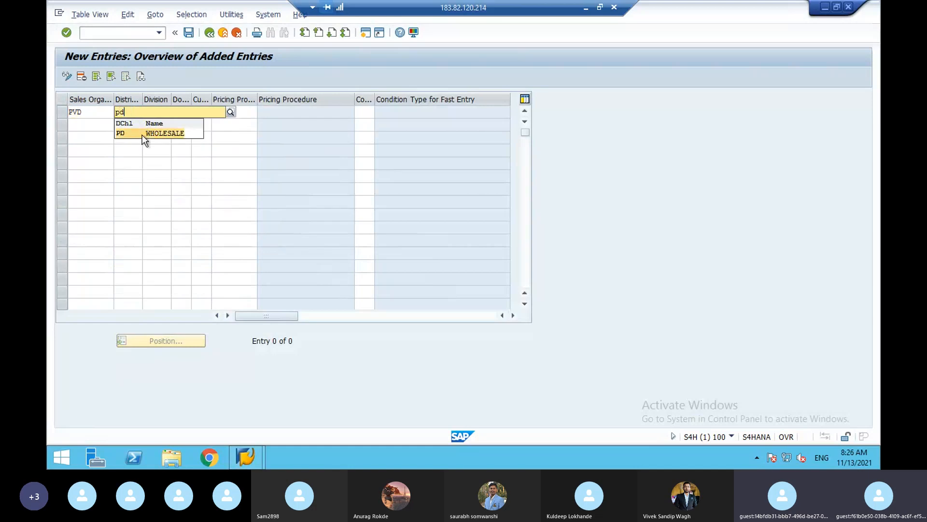
left_click(142, 134)
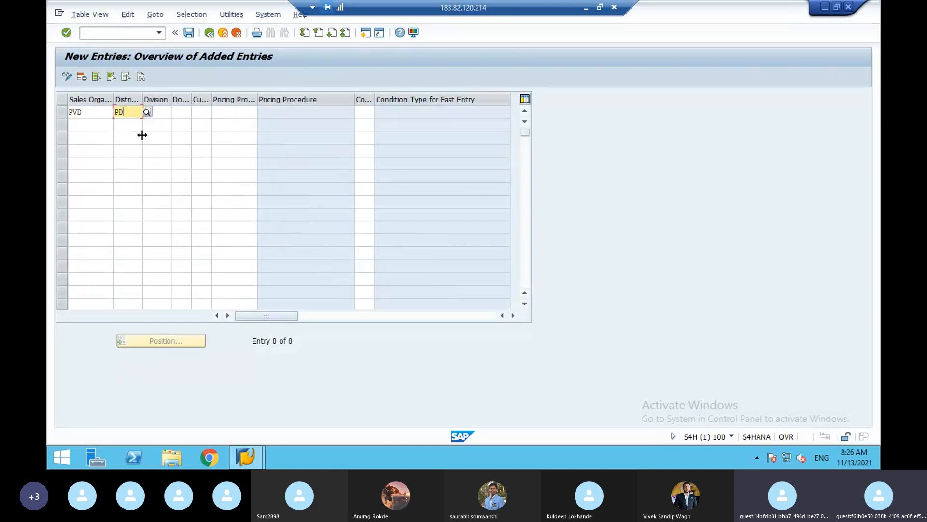
left_click(162, 111)
type("p")
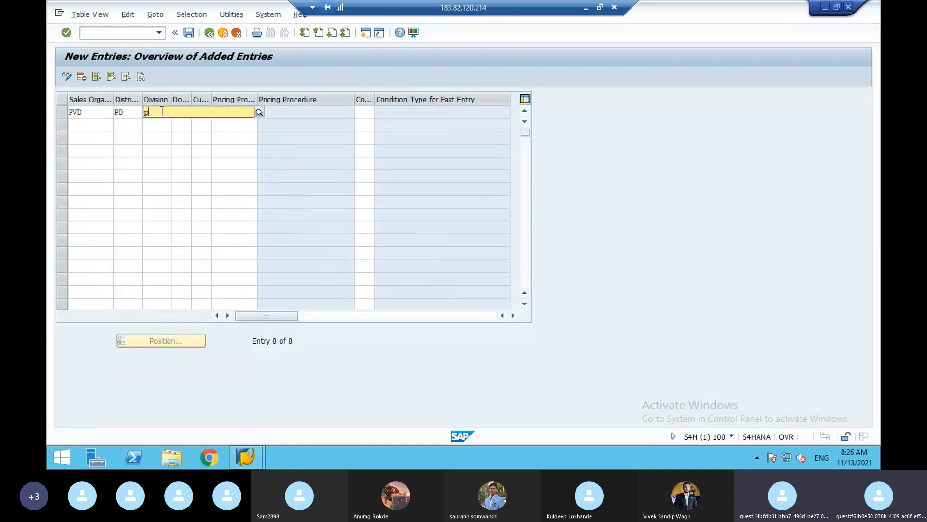
type("d")
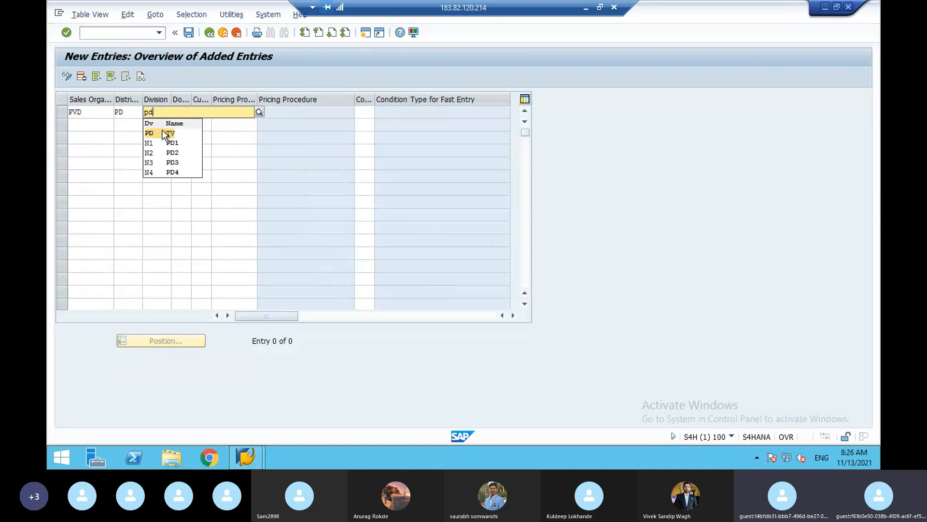
left_click(162, 131)
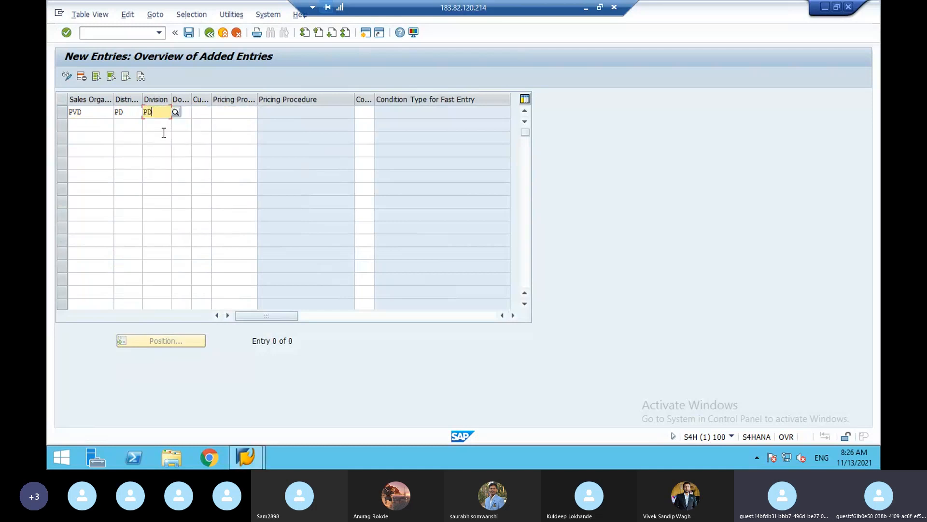
Assign pricing procedure RRT to the new determination entry.
left_click(221, 111)
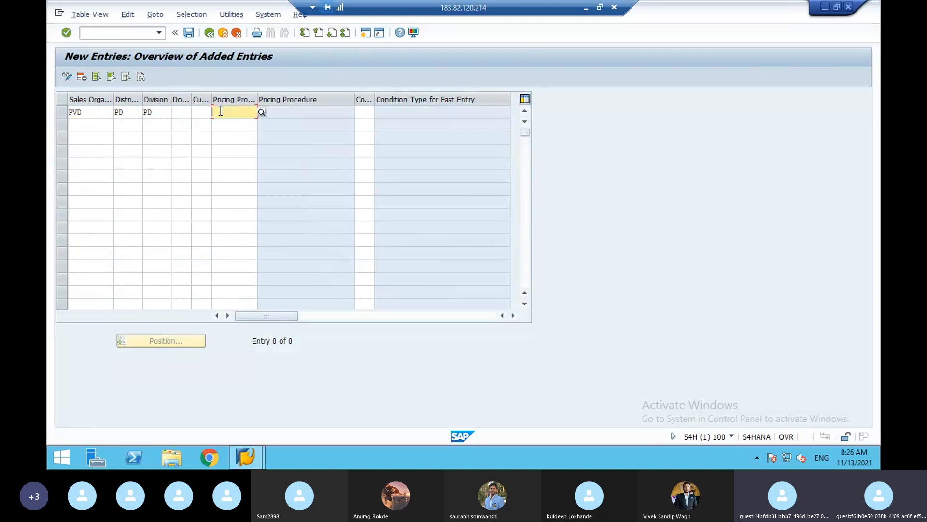
type("pvt")
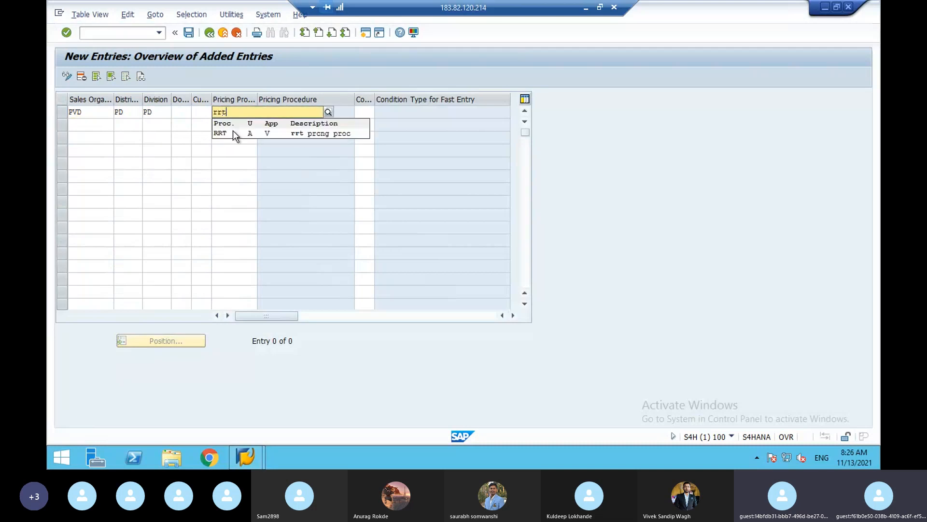
left_click(304, 133)
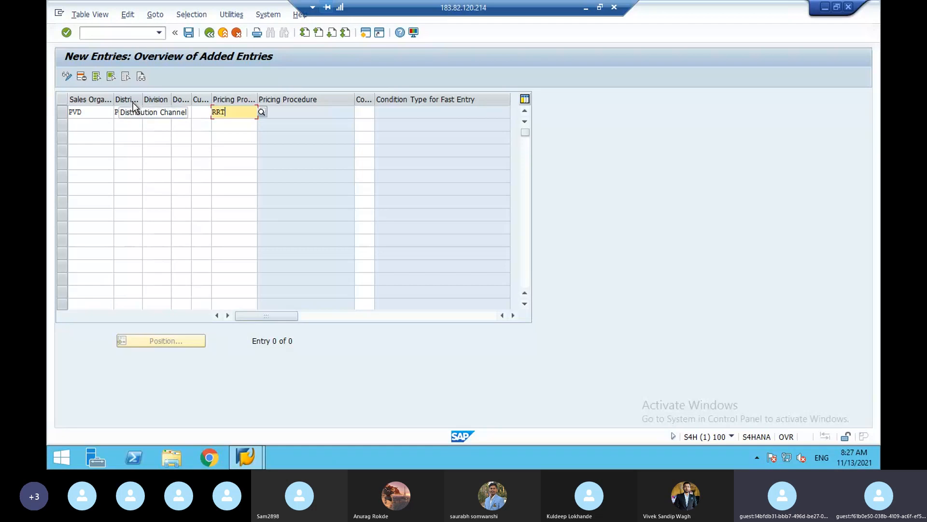
Set the entry's document pricing procedure to A, Standard, and customer pricing procedure to 1, Standard, and validate the entry.
left_click(186, 113)
left_click(196, 112)
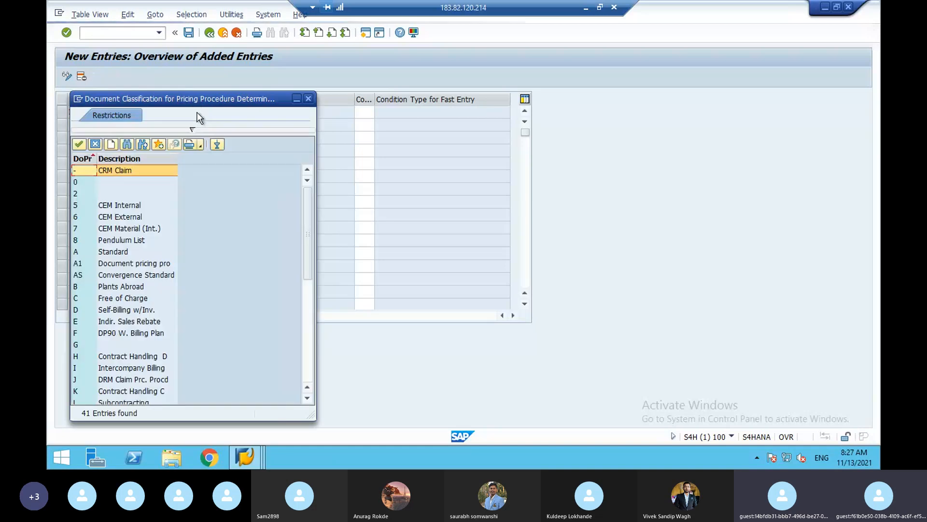
left_click(106, 252)
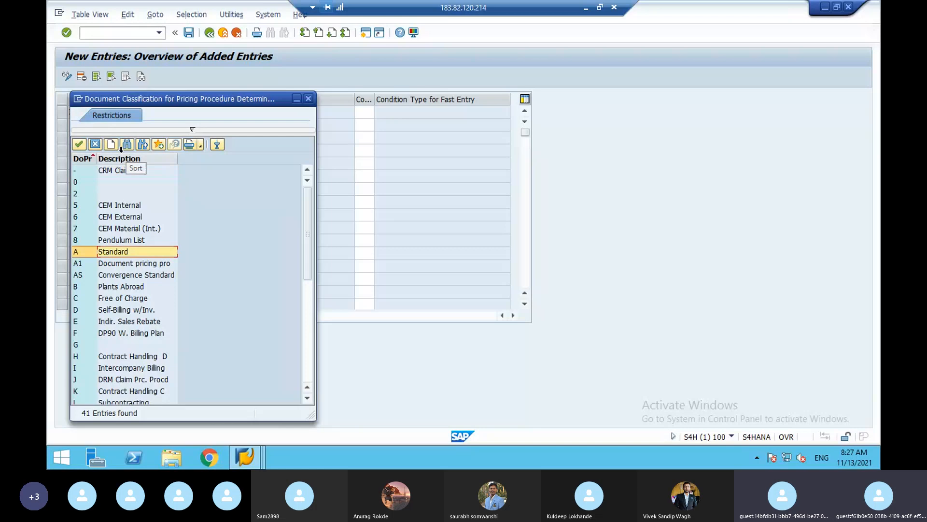
double_click(121, 254)
left_click(205, 112)
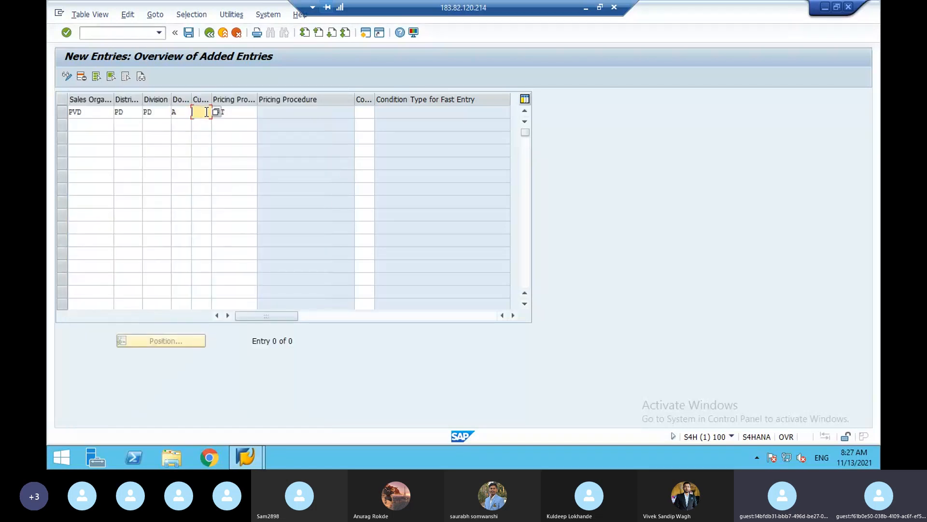
left_click(216, 112)
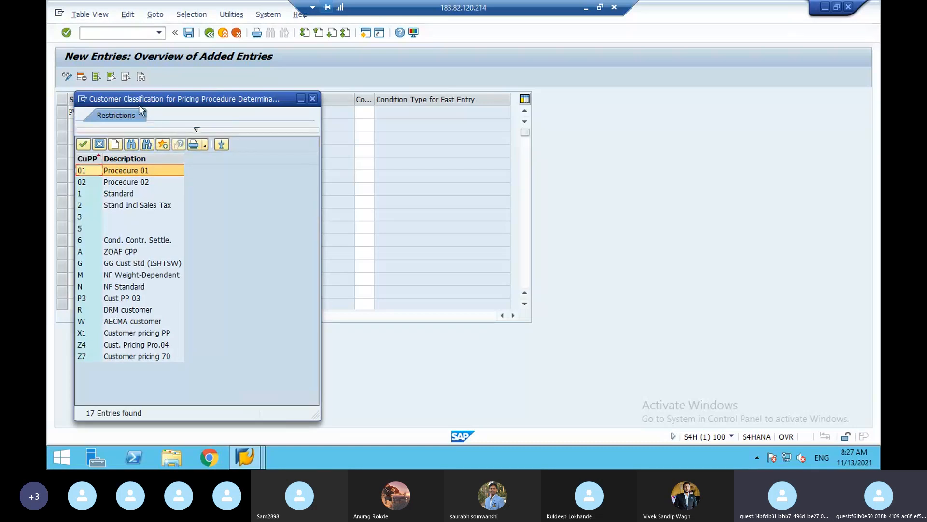
double_click(118, 193)
key("Return")
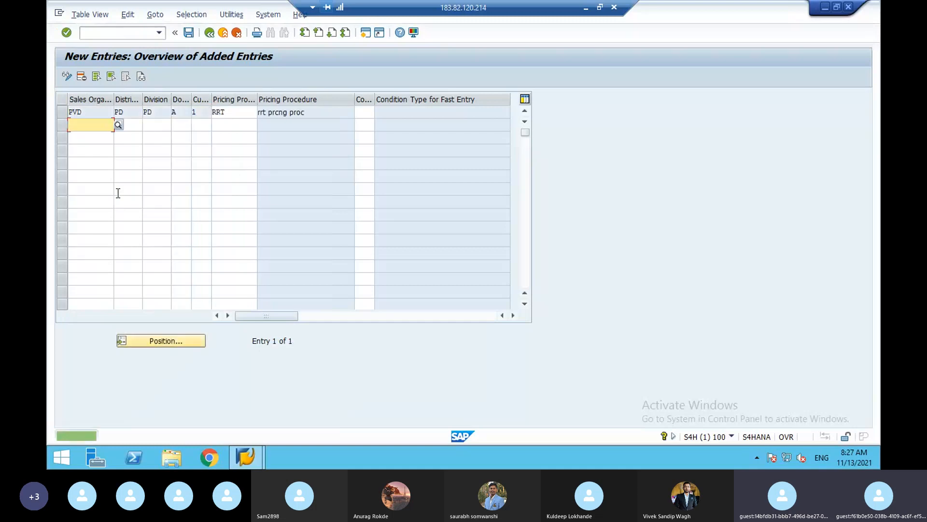
Save the new determination entry under the proposed customizing request and return to the IMG structure.
left_click(188, 33)
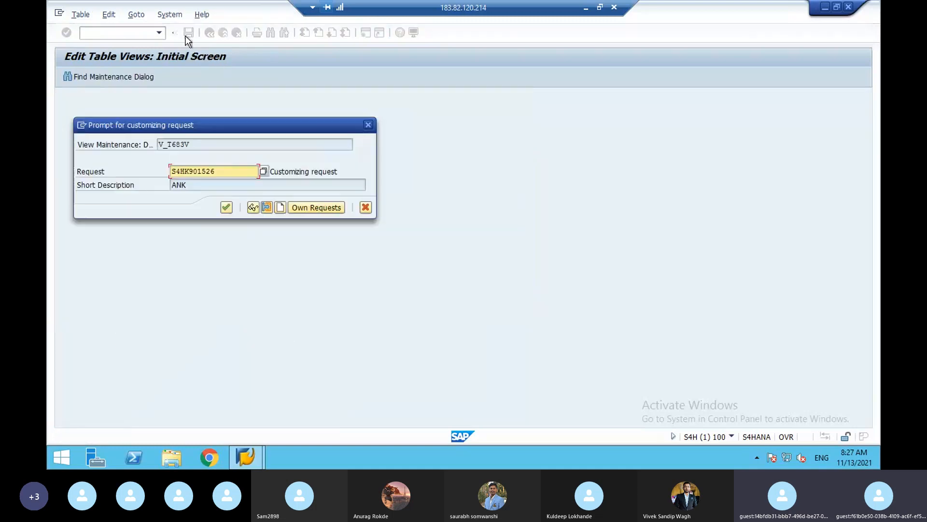
left_click(227, 206)
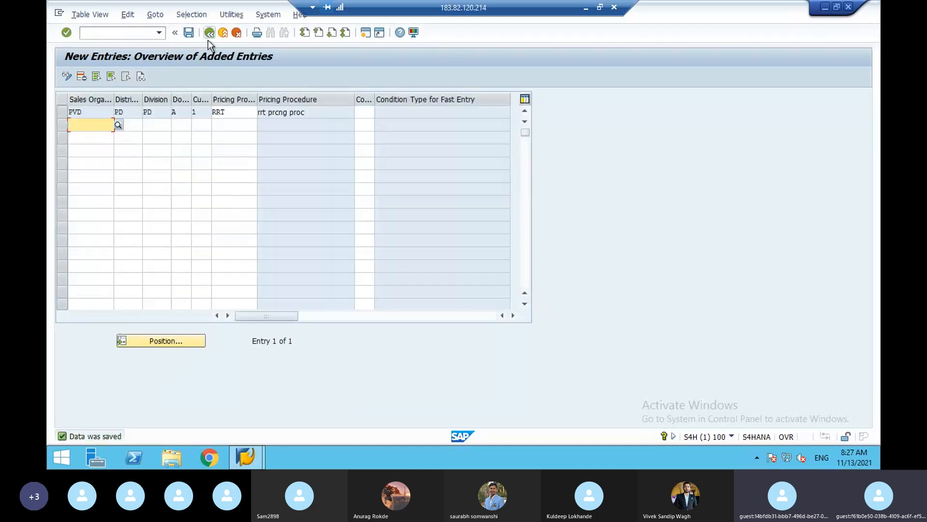
left_click(207, 37)
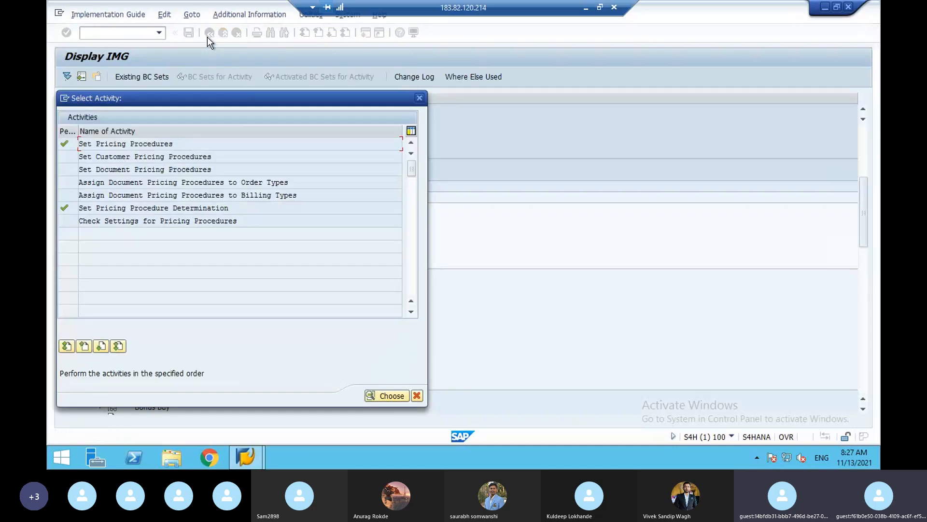
left_click(418, 99)
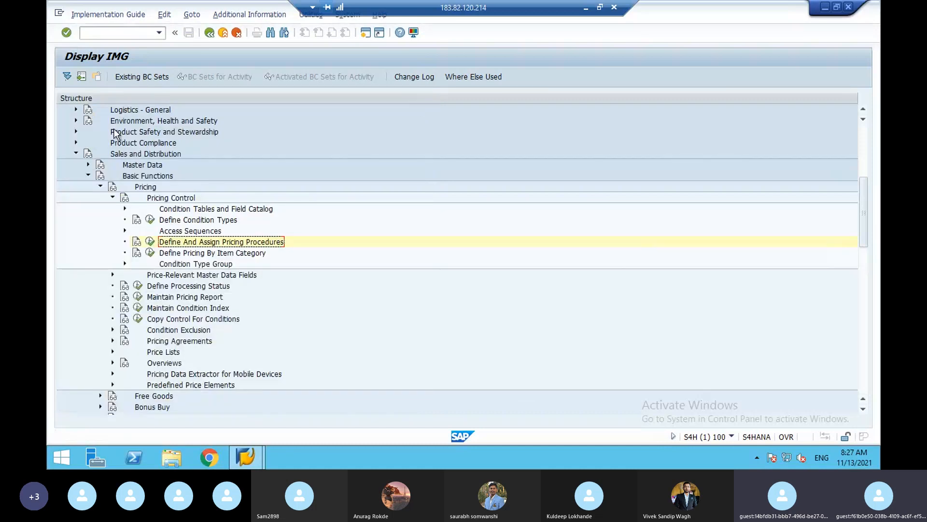
Start sales document creation with transaction VA01 and enter order type or.
left_click(210, 33)
type("/nva01")
key("Return")
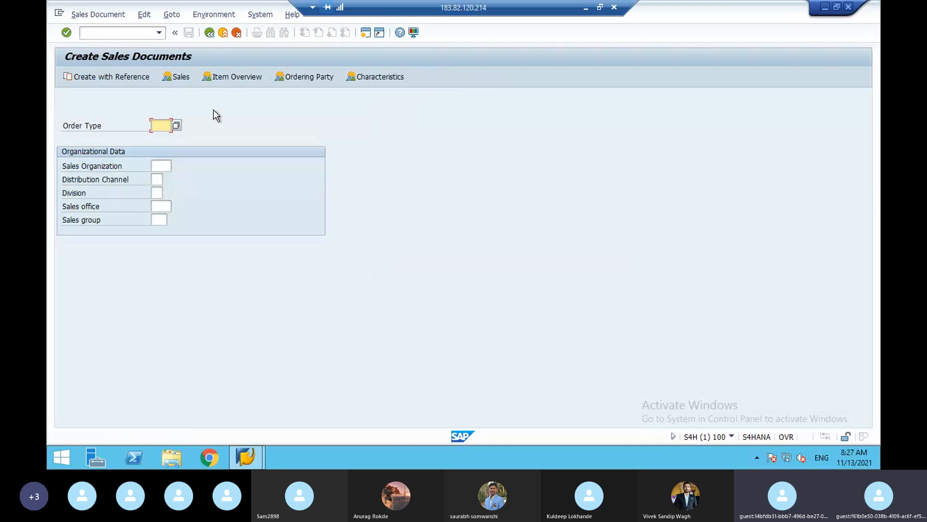
type("p")
key("BackSpace")
type("ot")
key("BackSpace")
type("r")
Set the sales organization to PVD, distribution channel to PD and division to PD, and proceed to the standard order overview.
left_click(162, 165)
type("pvd")
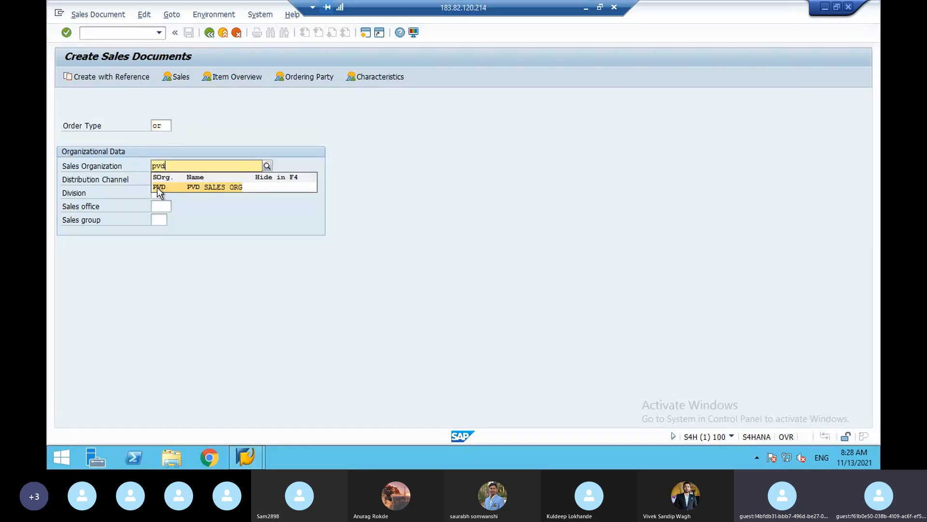
left_click(159, 187)
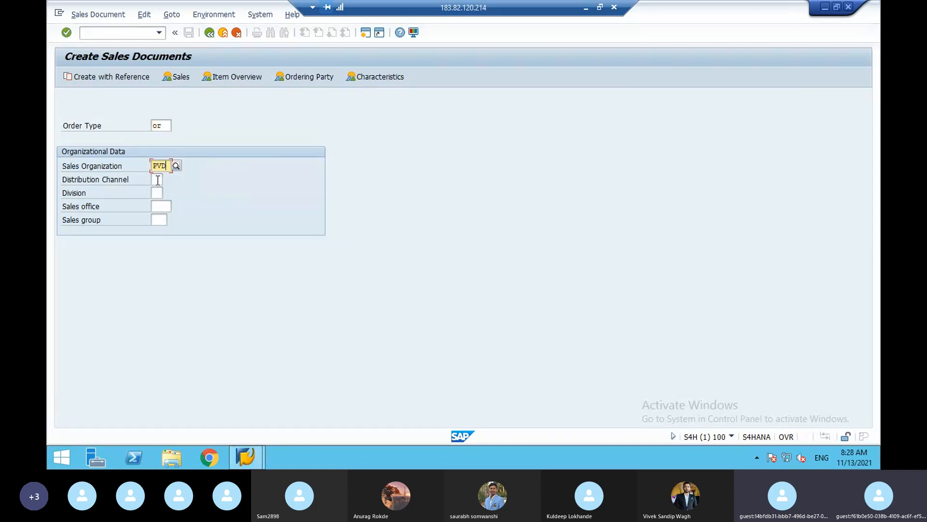
left_click(158, 178)
type("pd")
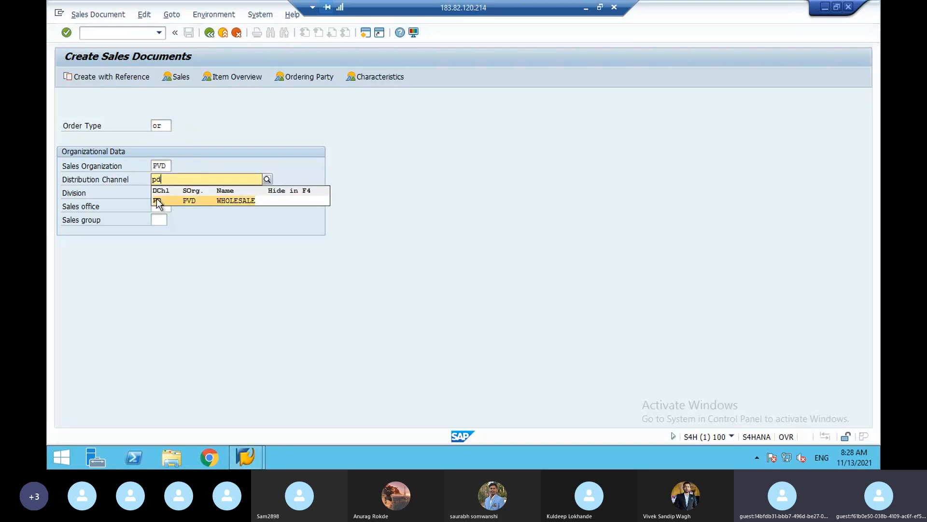
left_click(156, 198)
type("pd")
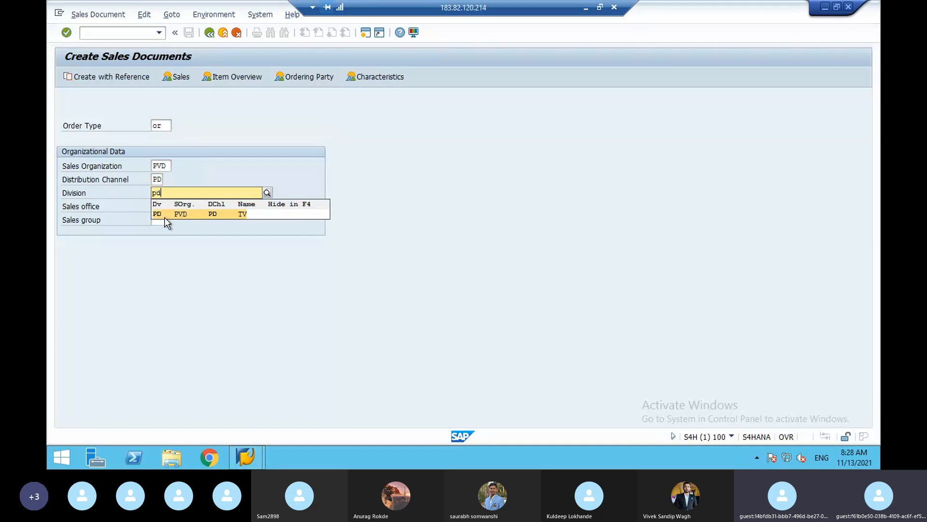
left_click(164, 215)
key("Return")
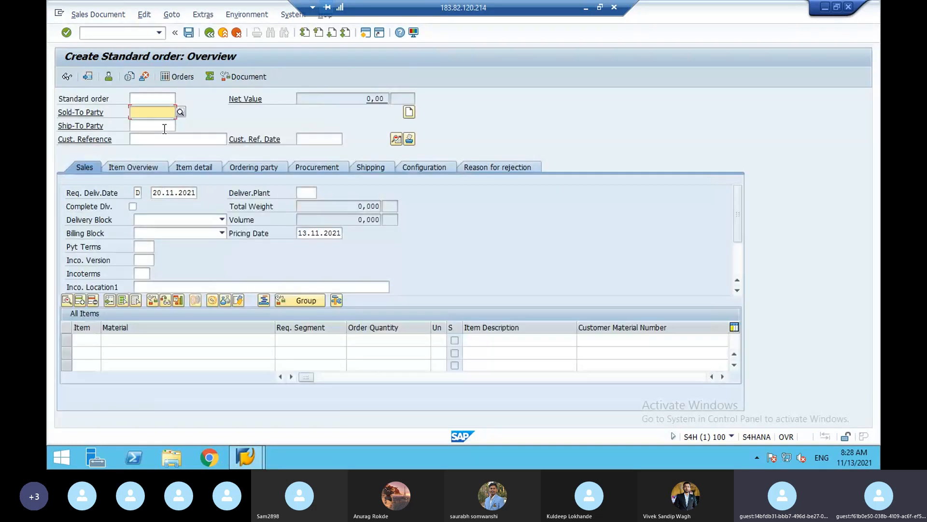
Enter the sold-to party's customer number and customer reference sgh, and continue past the open contracts and quotations prompt.
left_click(155, 116)
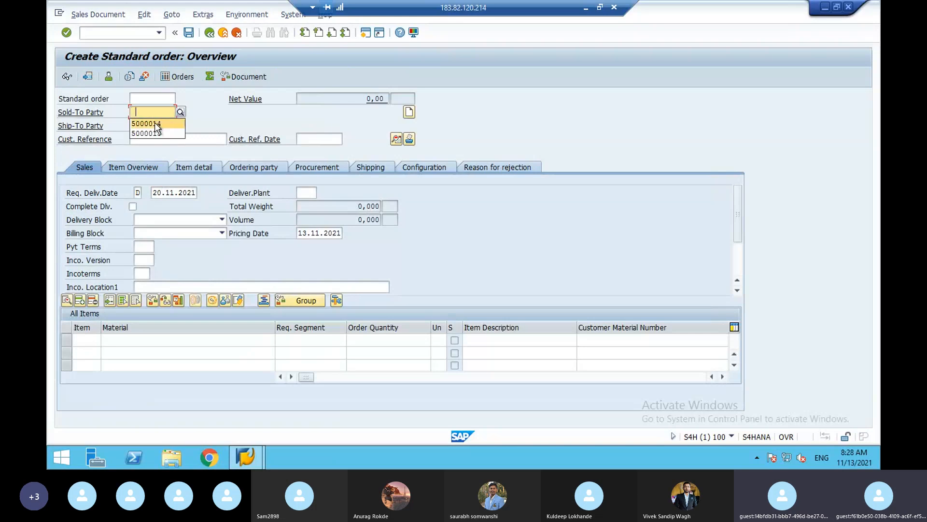
left_click(155, 123)
left_click(148, 136)
type("sgh")
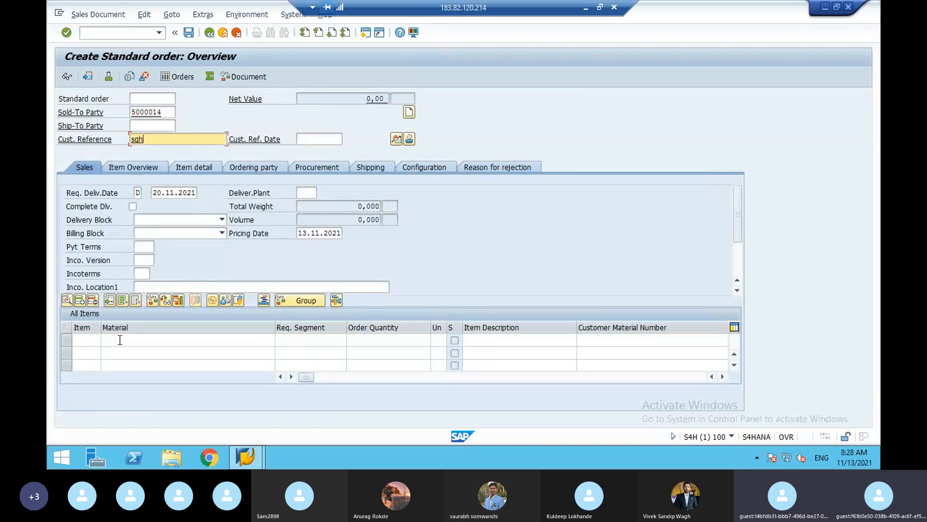
left_click(120, 339)
key("Return")
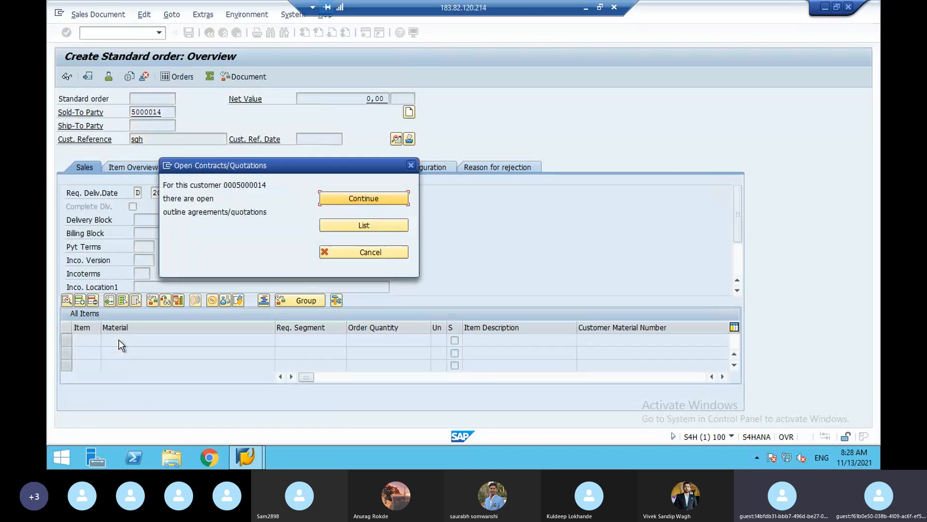
left_click(323, 202)
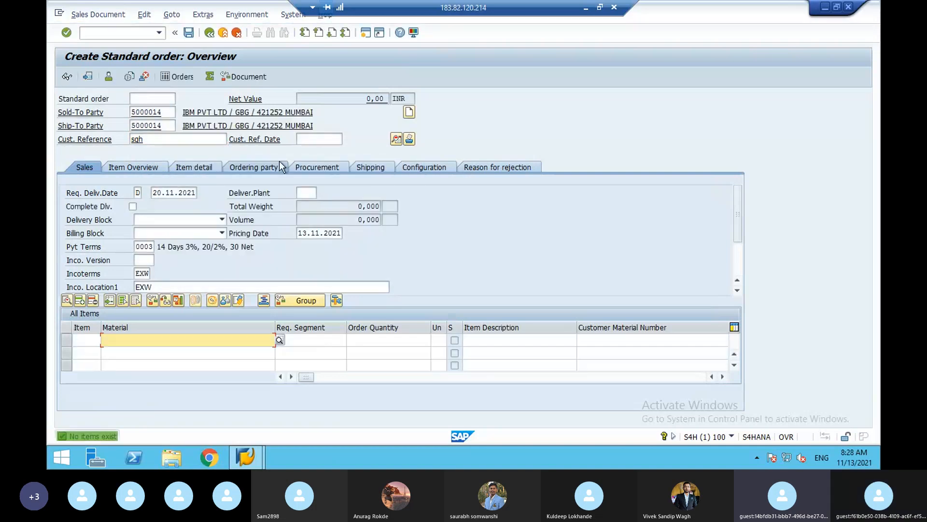
Add material 10282 with an order quantity of 2 as the first order item.
left_click(161, 340)
left_click(147, 352)
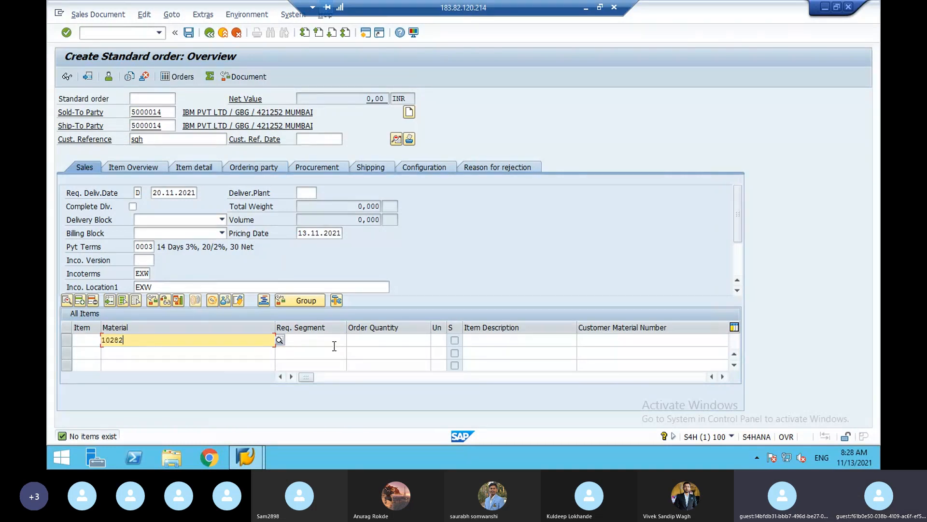
left_click(357, 339)
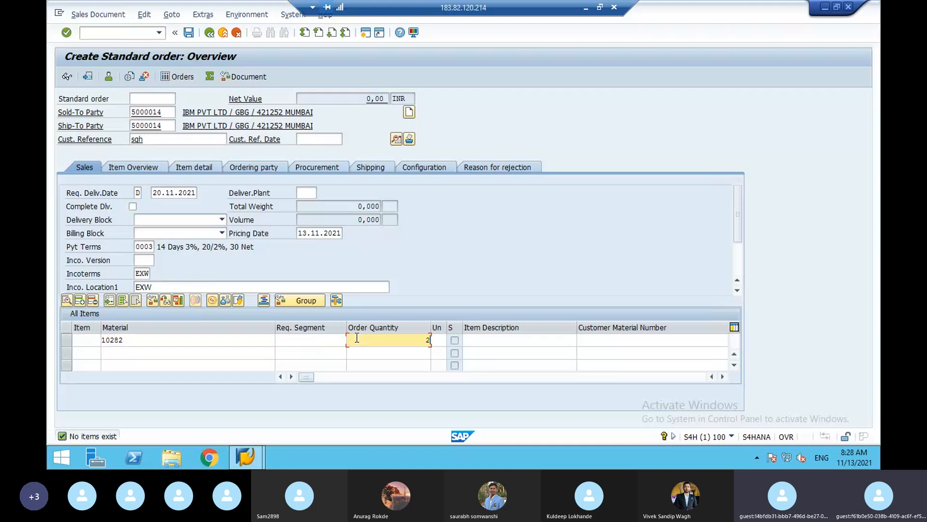
key("Return")
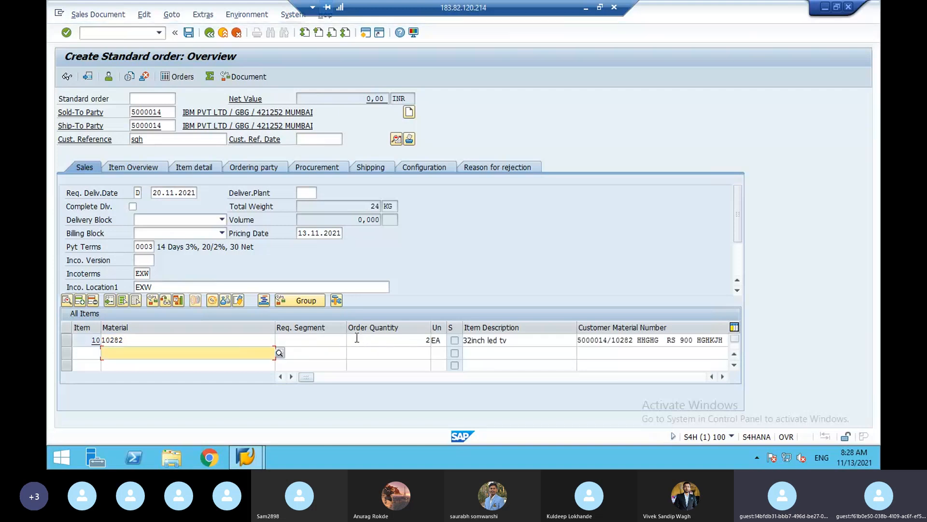
Open the pricing conditions of item 10 and add condition type RRPR with an amount of 100.
double_click(156, 340)
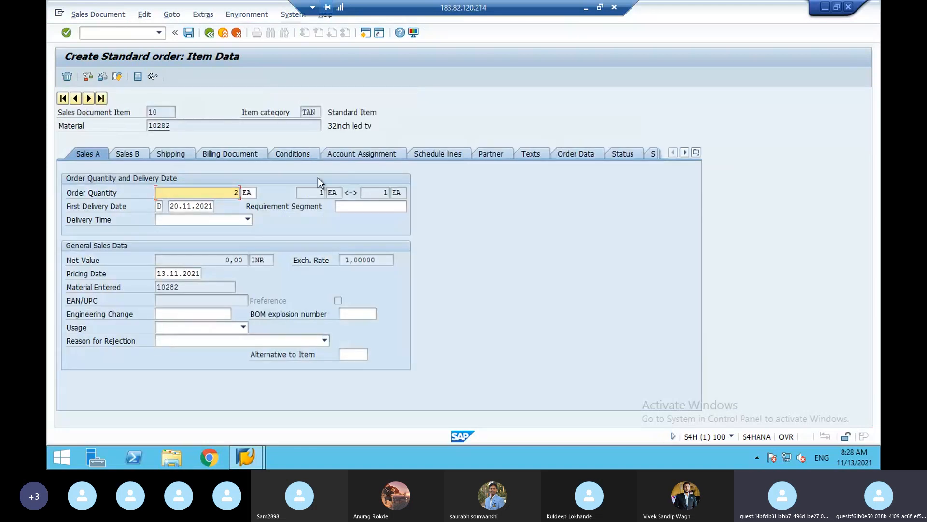
left_click(308, 158)
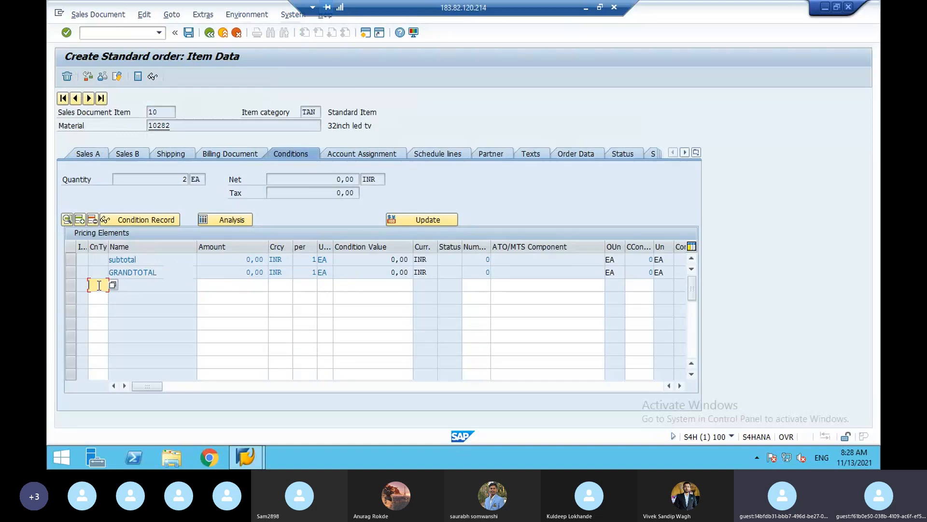
type("PPR0")
left_click(236, 284)
type("100")
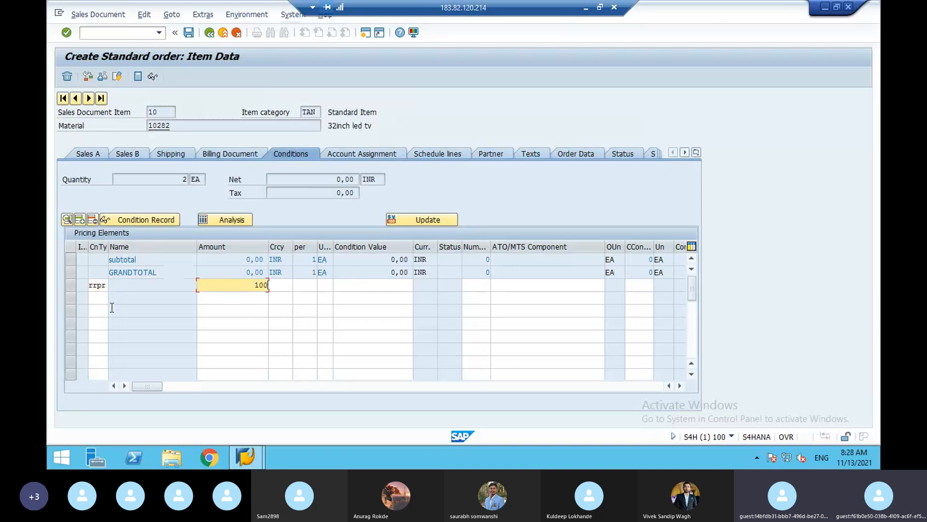
Add condition type RRDS with an amount of 2 and RRTX with an amount of 18.
left_click(100, 298)
type("rrds")
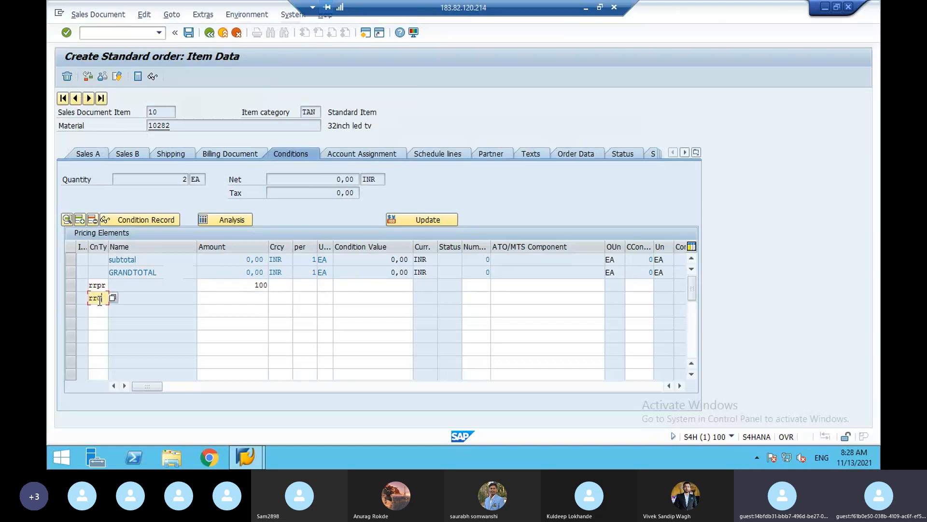
left_click(261, 295)
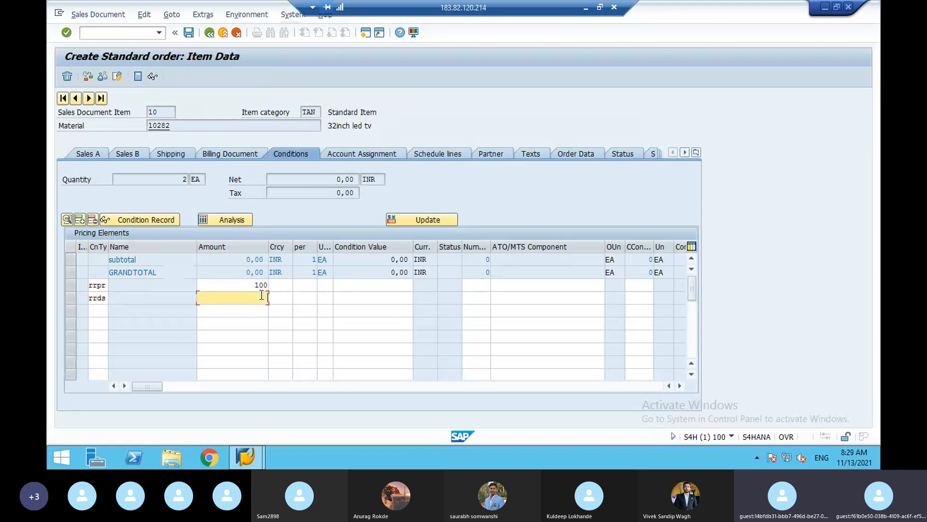
left_click(97, 311)
type("rrtx")
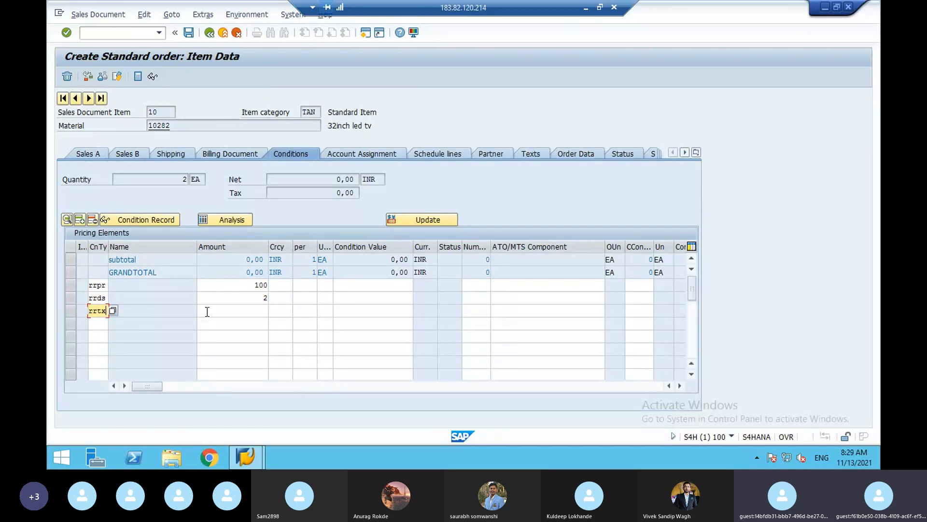
left_click(261, 313)
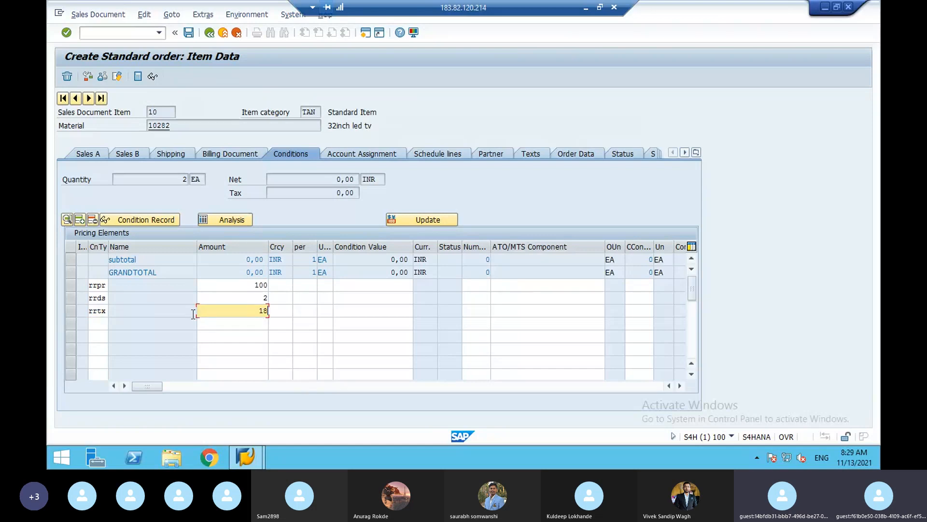
Add freight condition type RRFR with an amount of 3 and calculate the item's pricing.
left_click(104, 323)
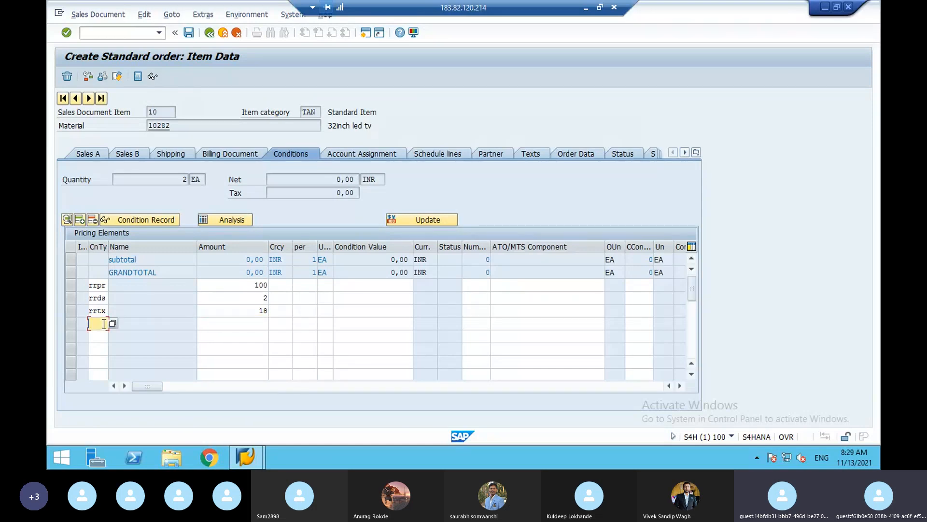
type("rrfr")
left_click(256, 329)
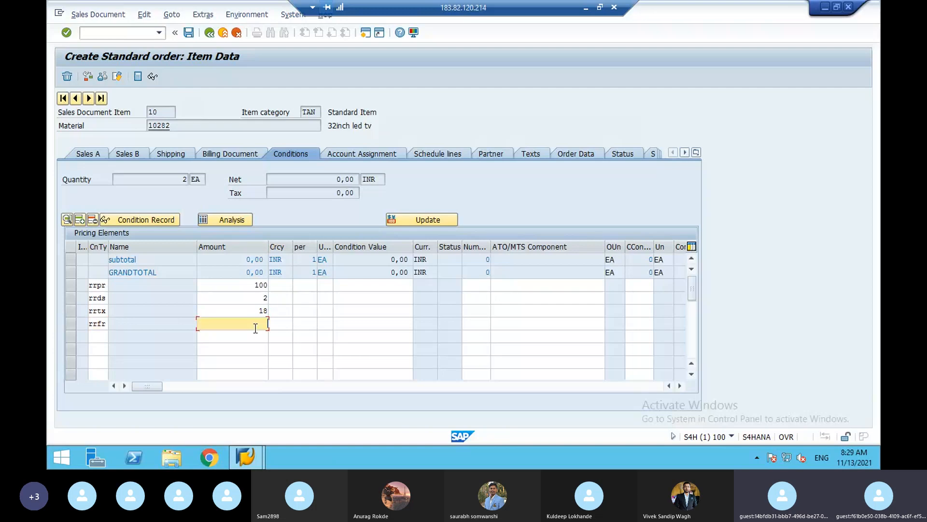
key("Return")
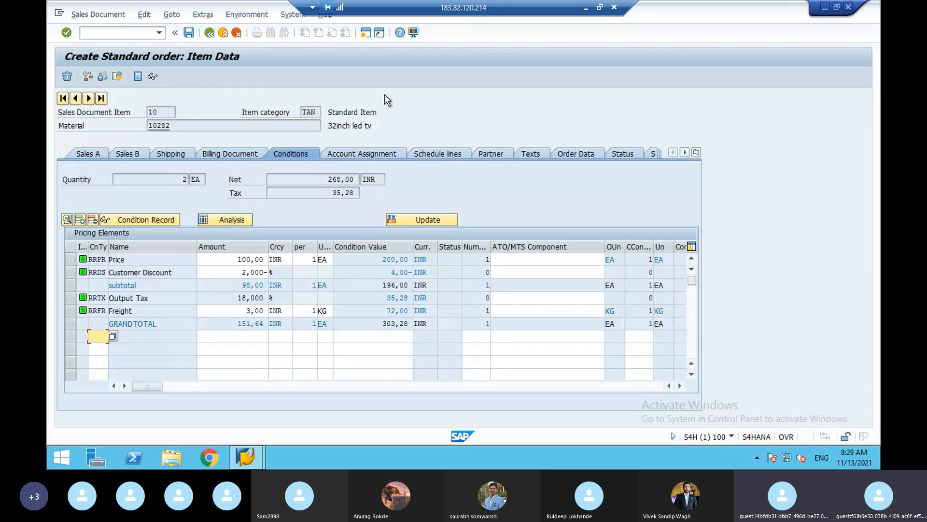
Open a second SAP session and start changing a material with transaction MM02.
left_click(362, 36)
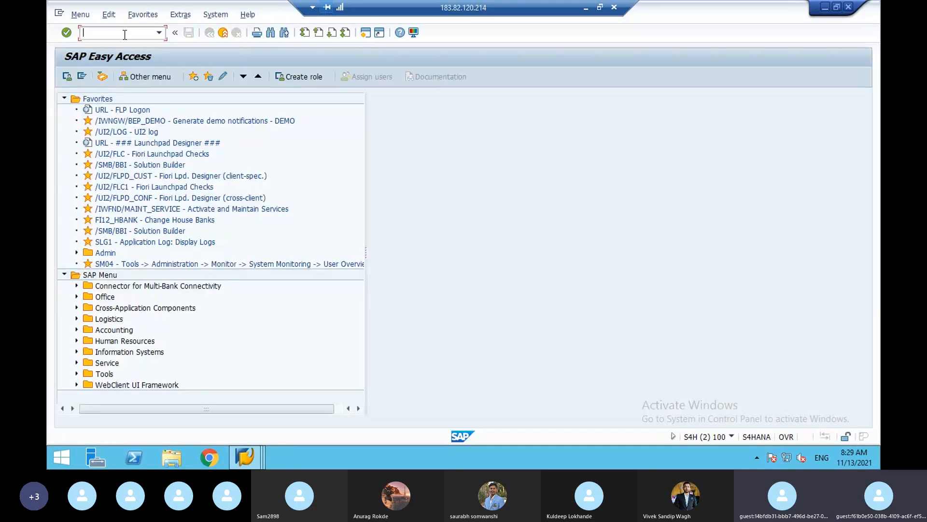
type("/nmm02")
key("Return")
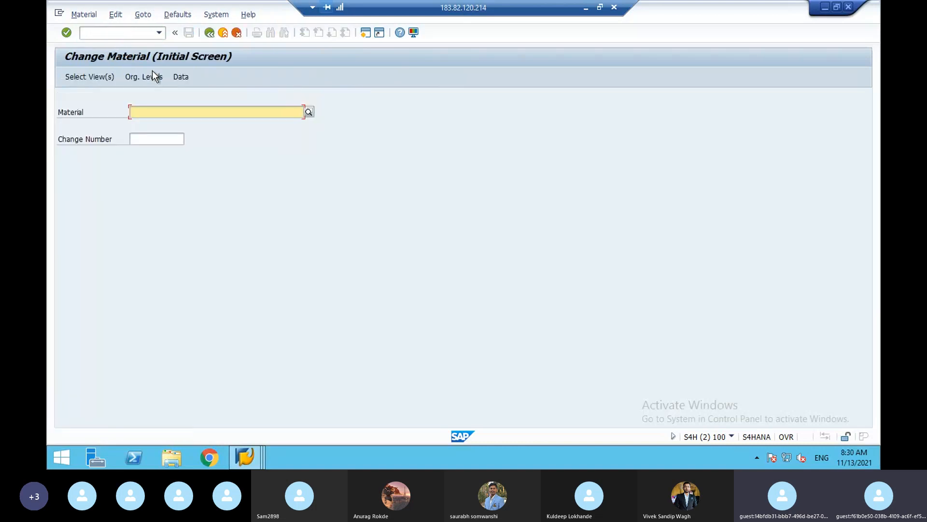
Check the weights of material 10282 in the Basic Data 1 view and return to the order's item conditions.
type("1")
left_click(155, 126)
left_click(88, 77)
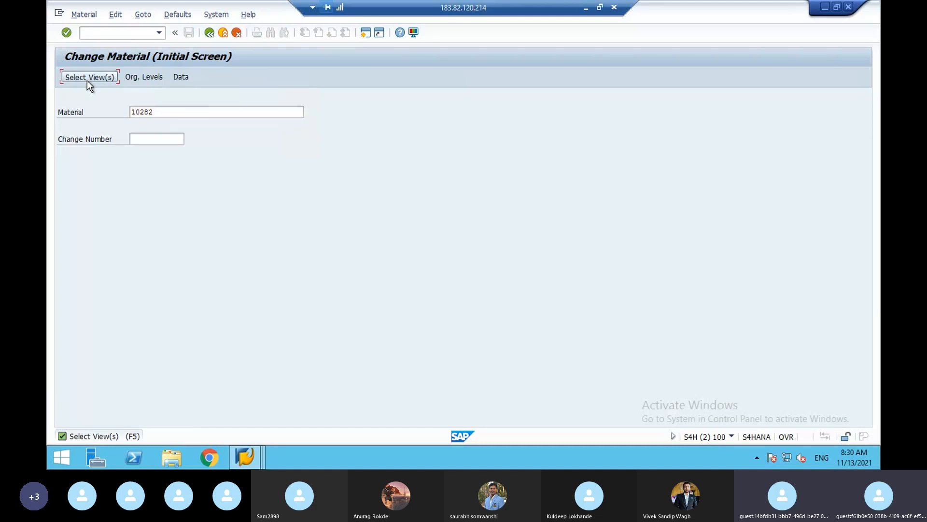
left_click(231, 160)
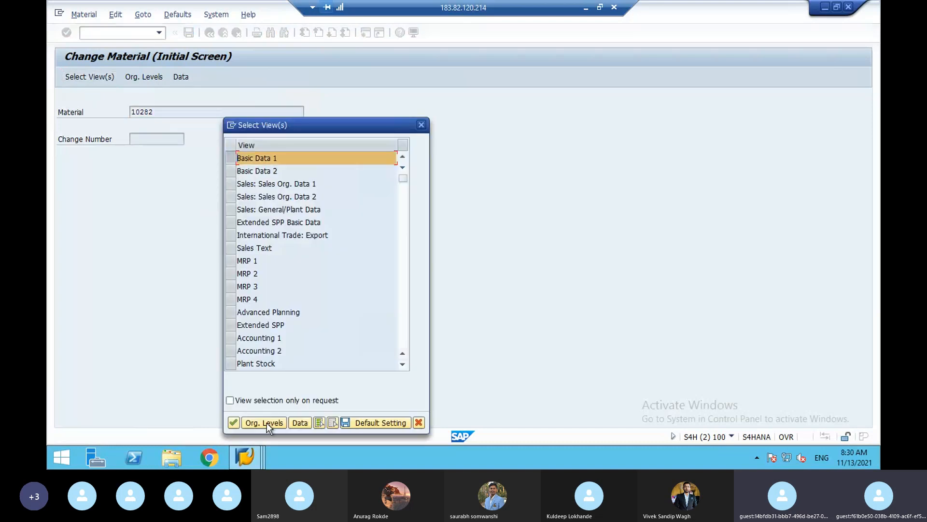
left_click(234, 423)
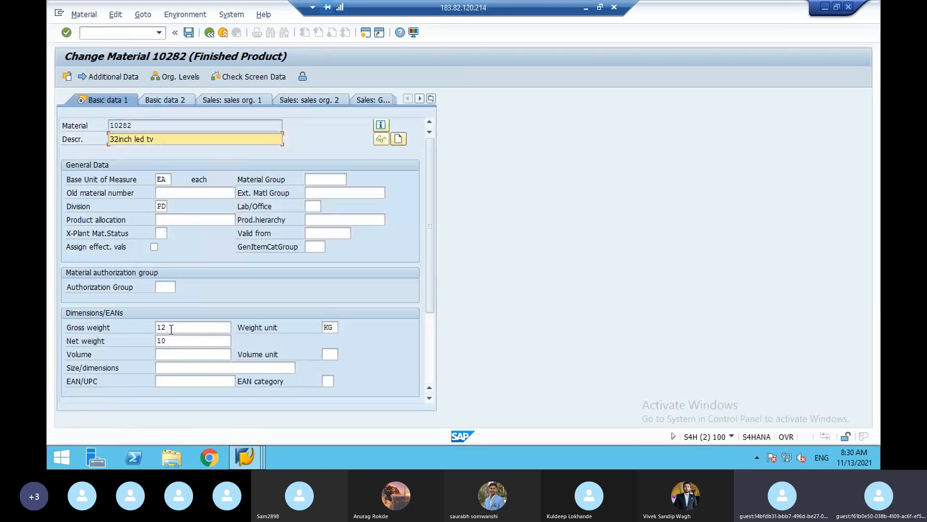
left_click(251, 460)
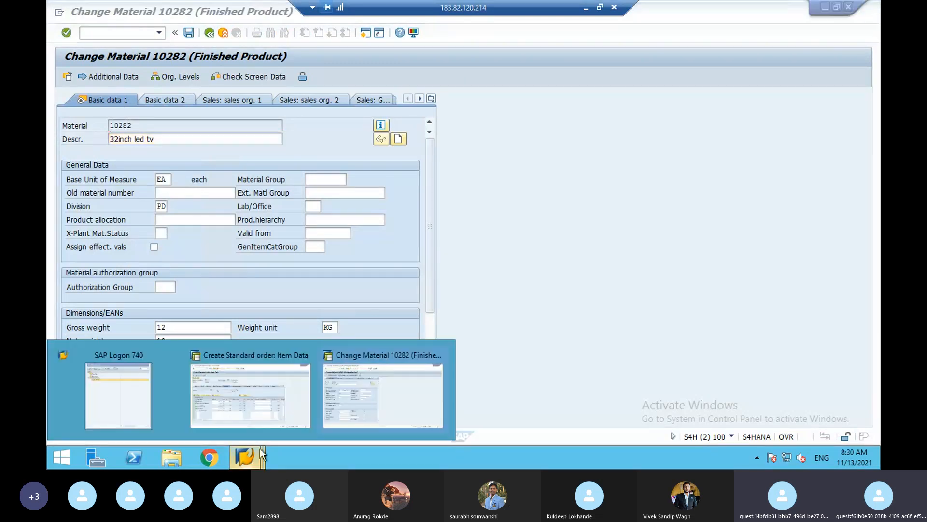
left_click(269, 421)
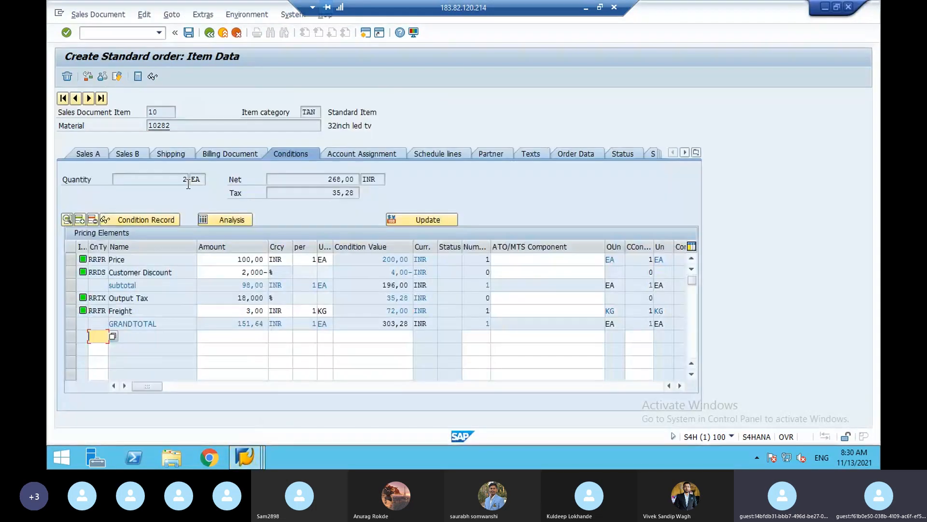
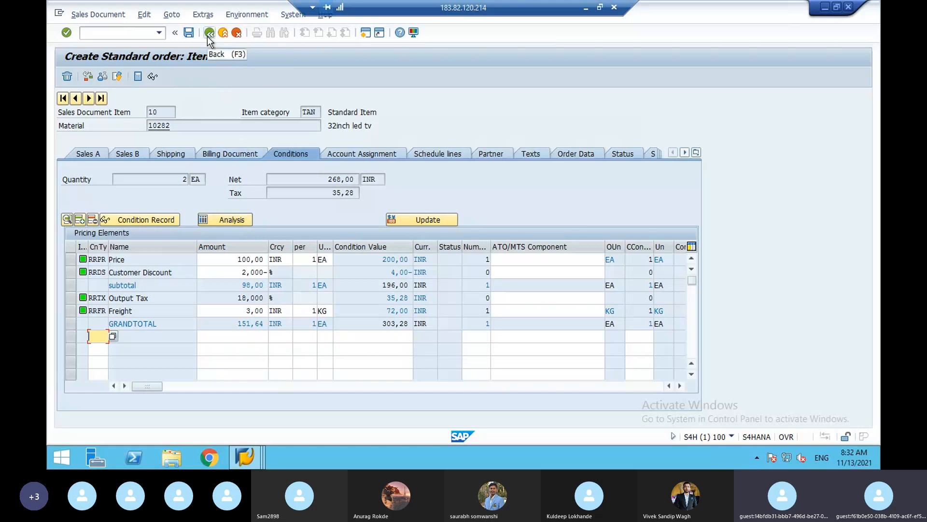
Check item 10's schedule lines and the order's incompletion log, and save the standard order.
left_click(419, 154)
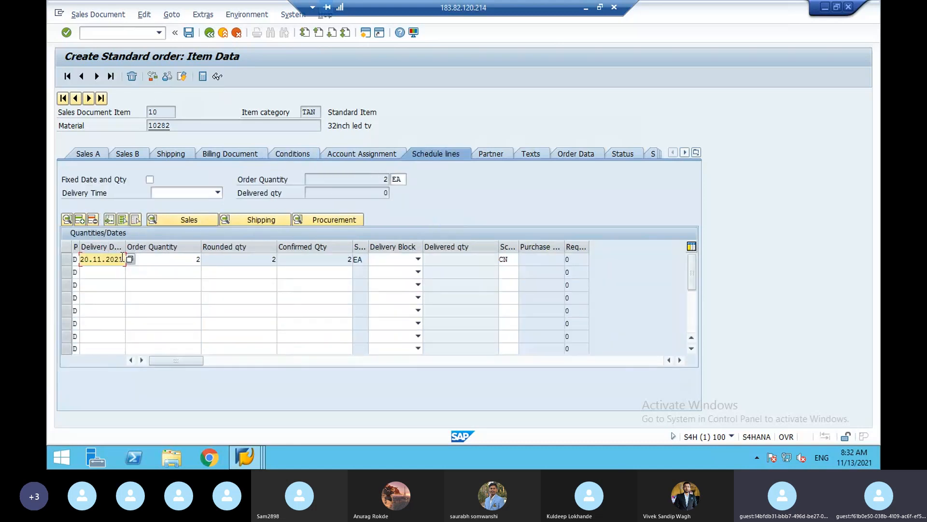
left_click(145, 15)
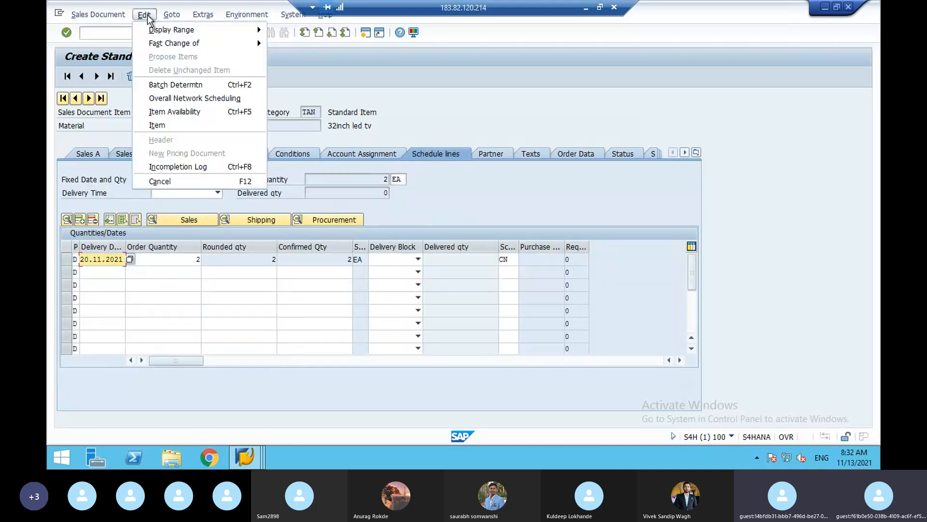
left_click(167, 171)
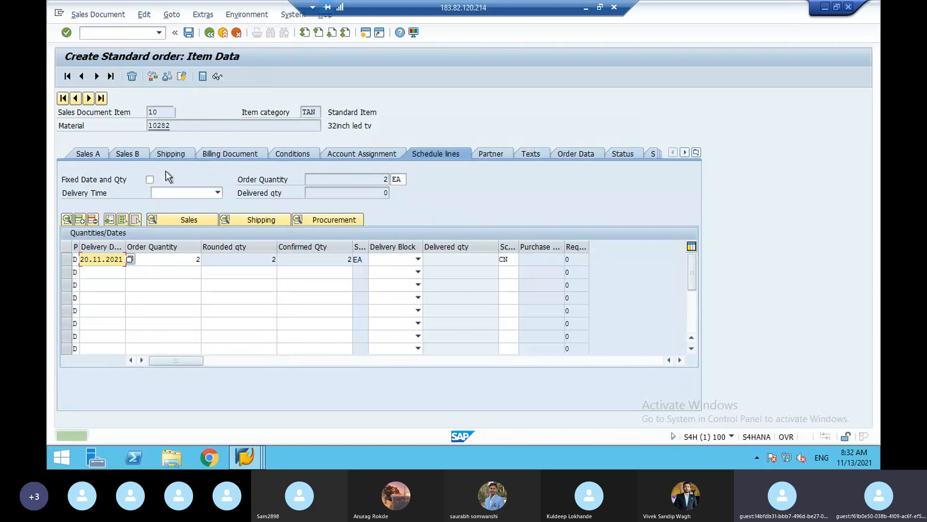
left_click(188, 33)
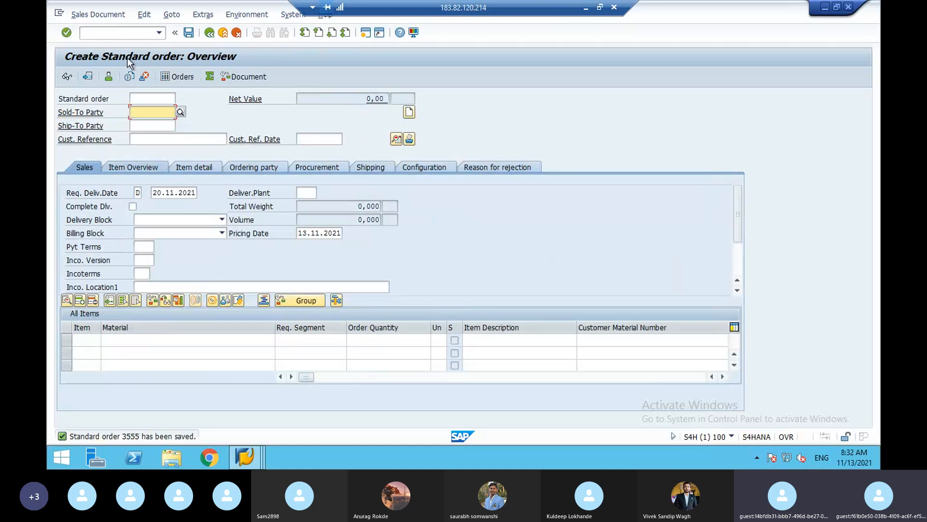
Start an outbound delivery with reference to the saved order, using shipping point PVD and selection date 20.11.2021.
left_click(115, 34)
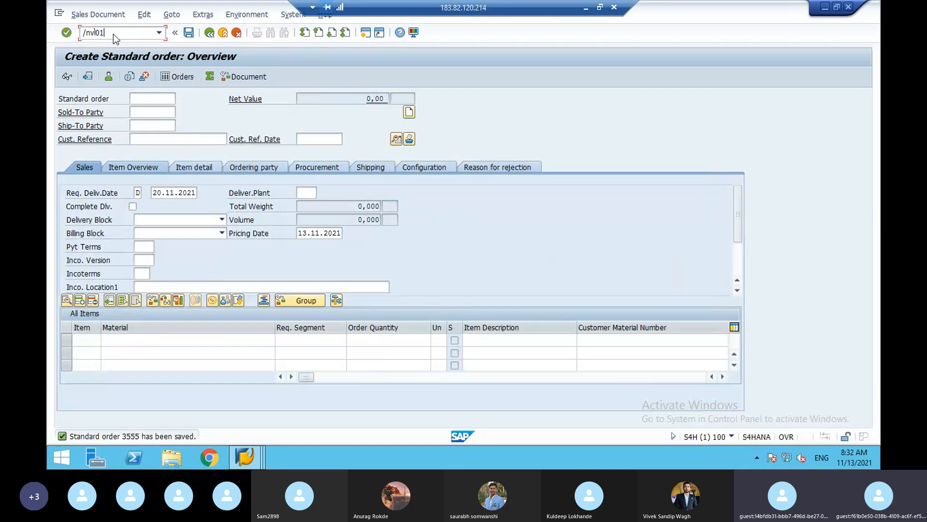
key("Return")
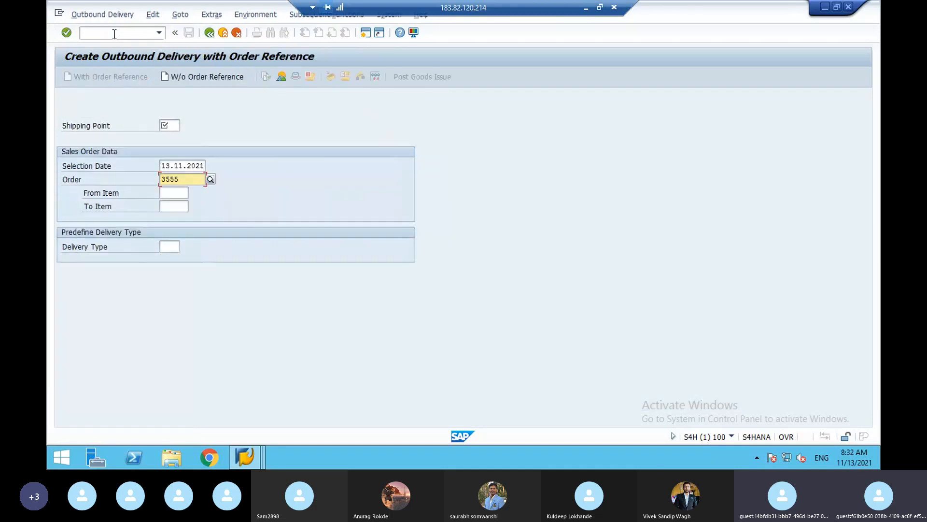
left_click(167, 126)
type("PVD")
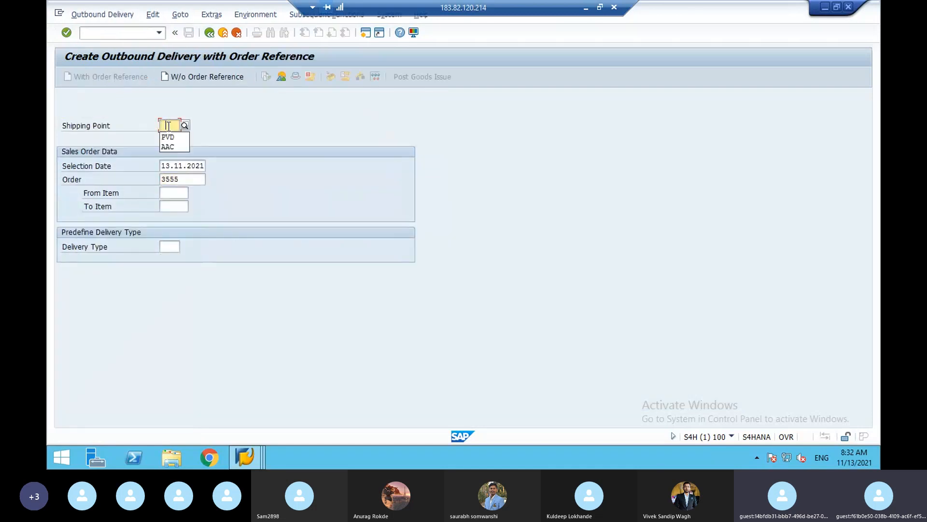
left_click(192, 169)
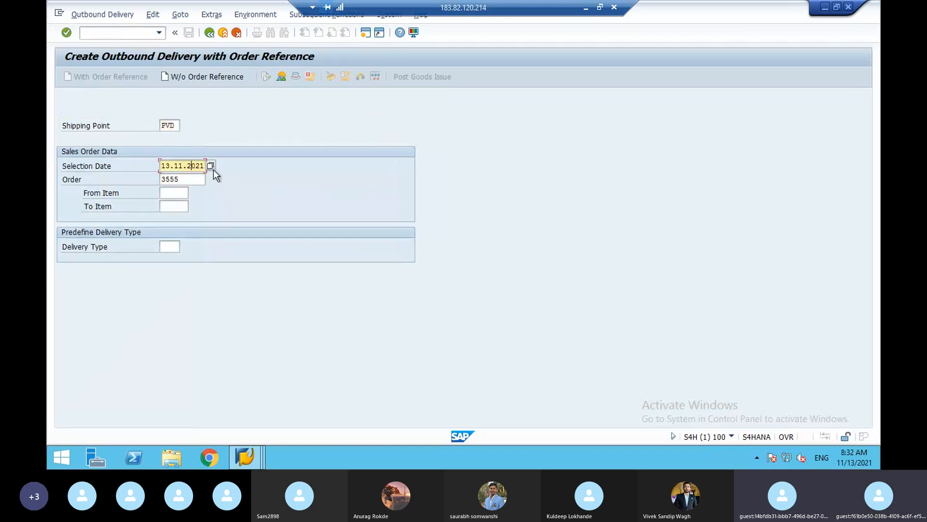
key("Return")
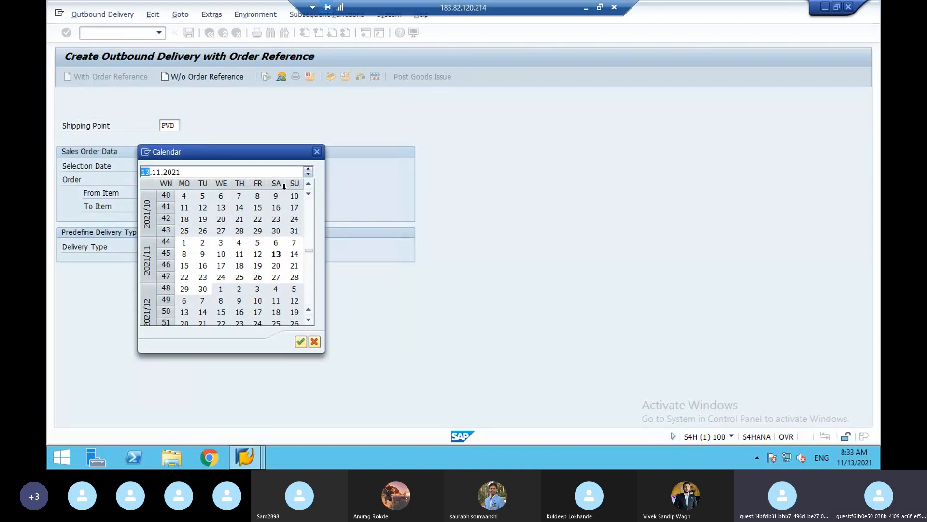
double_click(278, 264)
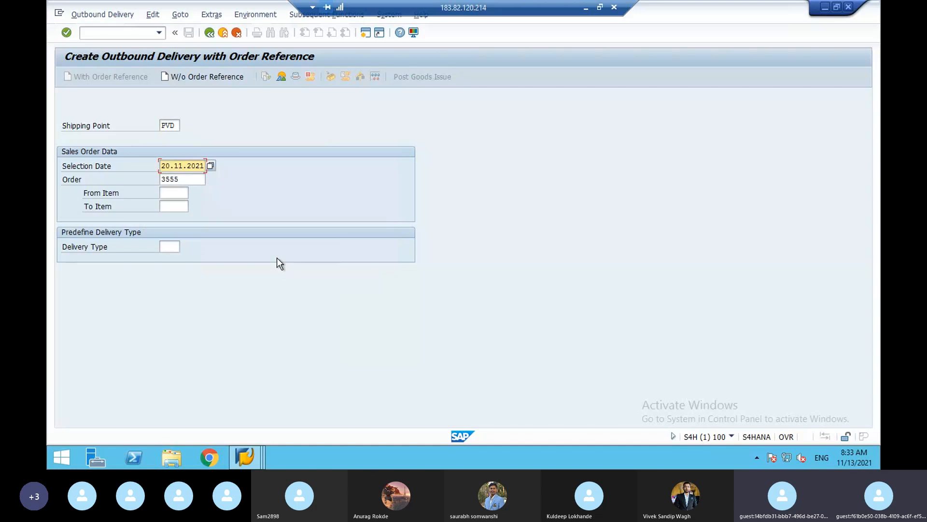
key("Return")
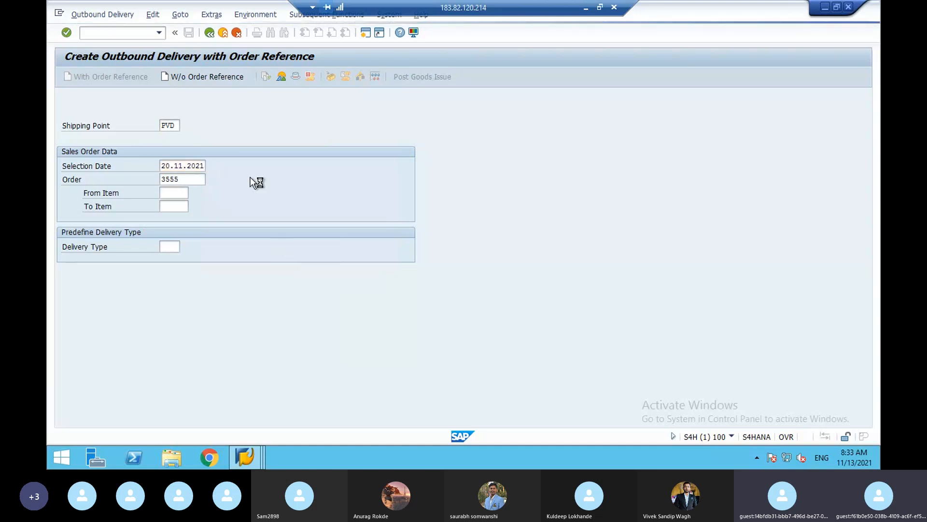
Enter storage location pvd and picked quantity 2 for item 10, and post the delivery's goods issue.
left_click(161, 139)
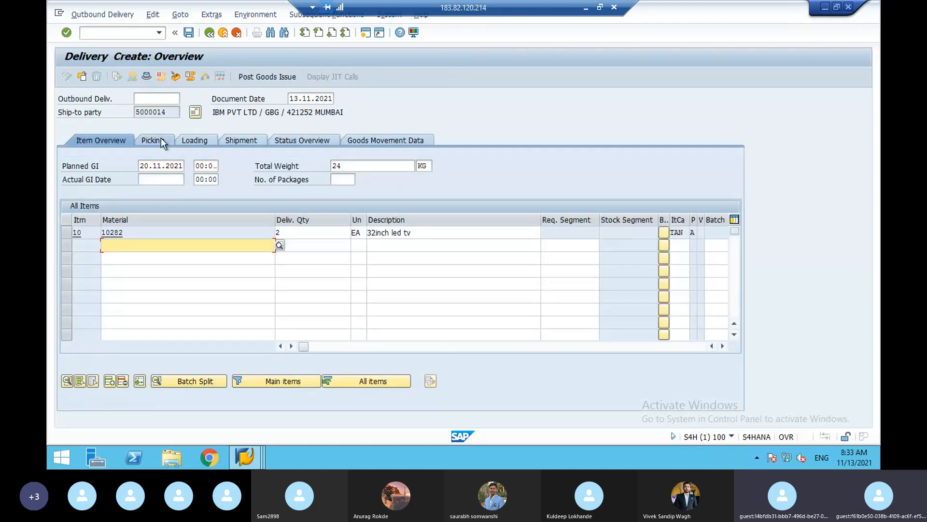
left_click(309, 233)
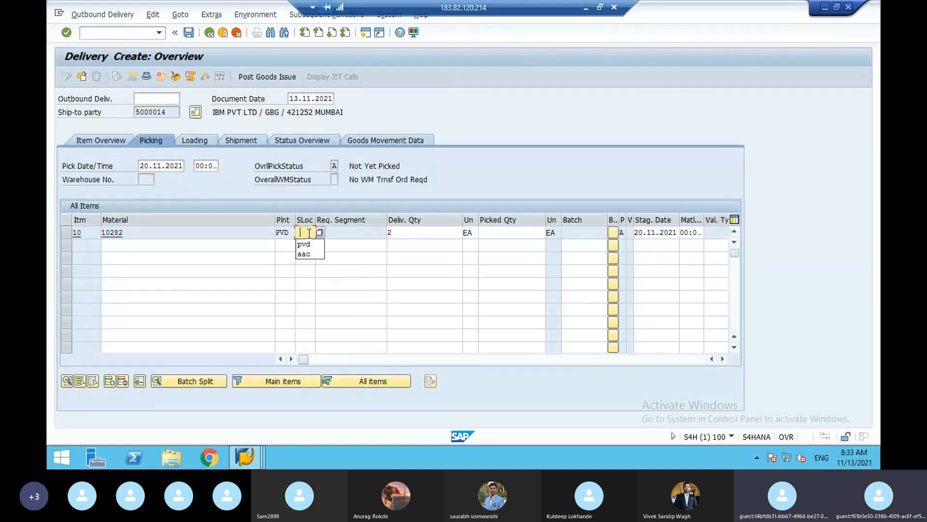
left_click(307, 246)
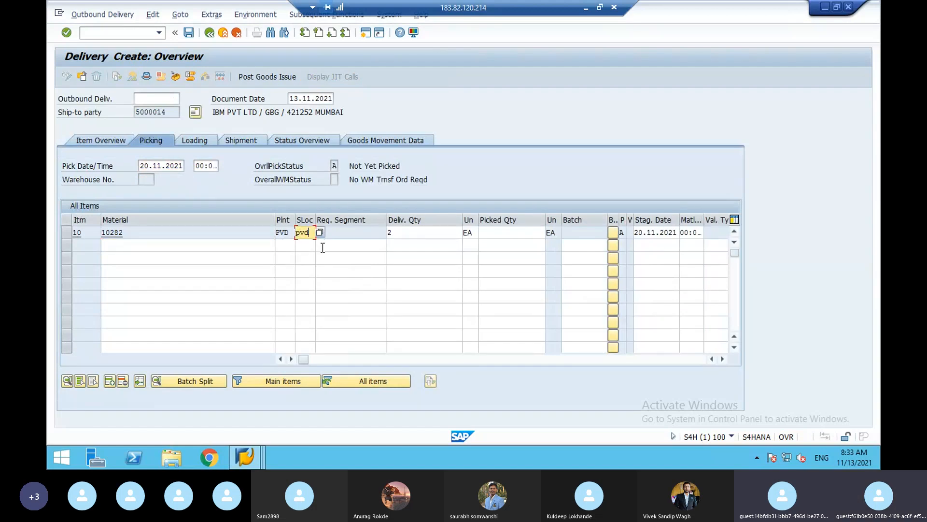
left_click(493, 234)
type("2")
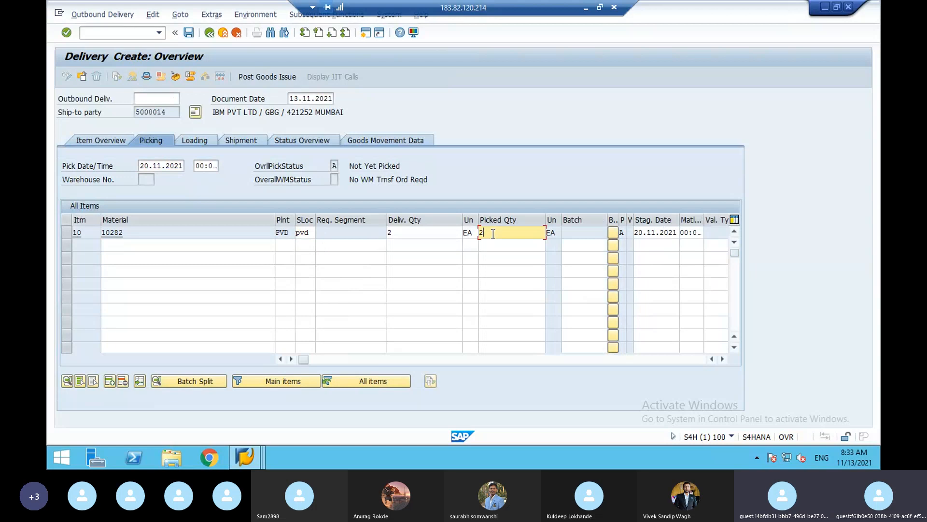
left_click(273, 76)
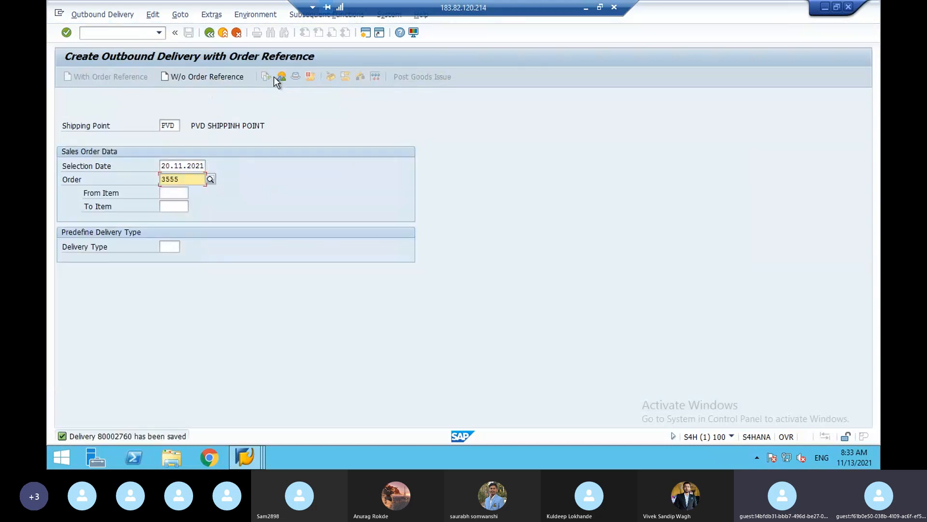
Start a billing document for the new delivery with transaction VF01 and billing type F1 Invoice.
left_click(129, 35)
type("/nvf01")
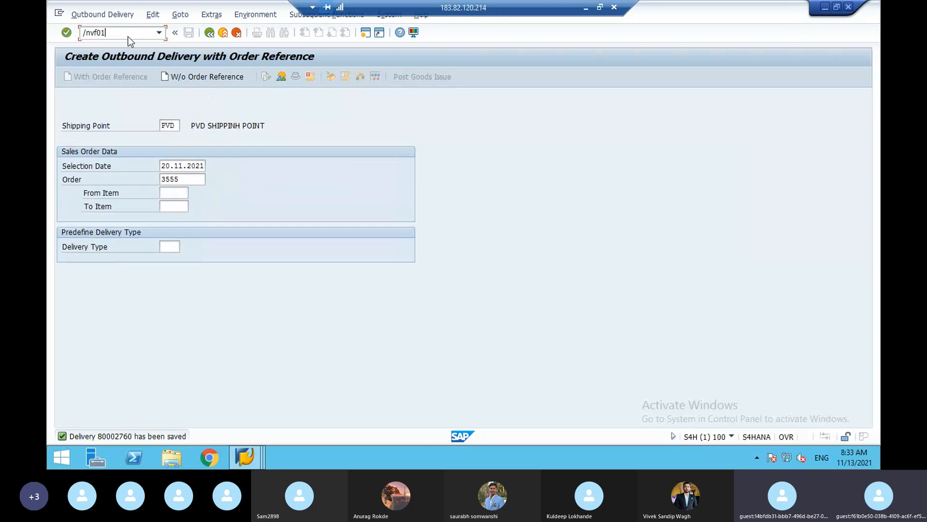
key("Return")
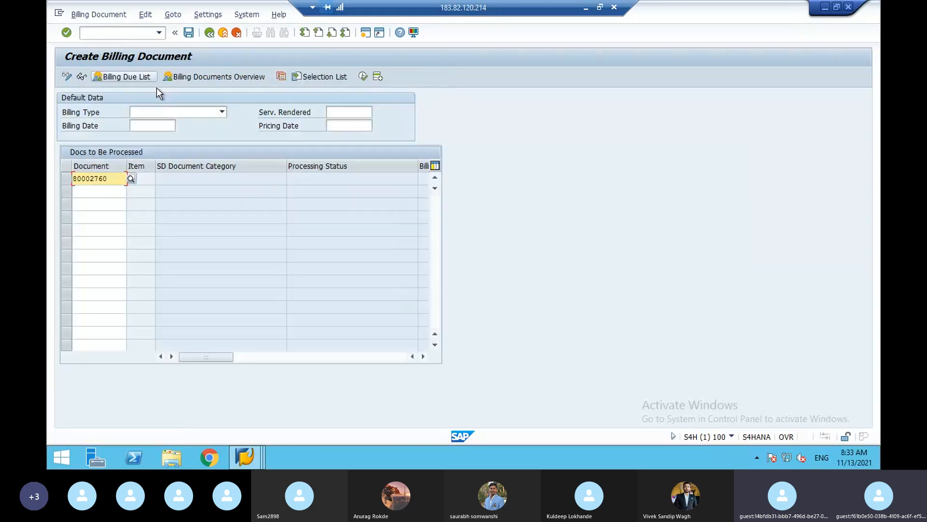
left_click(157, 115)
type("f1")
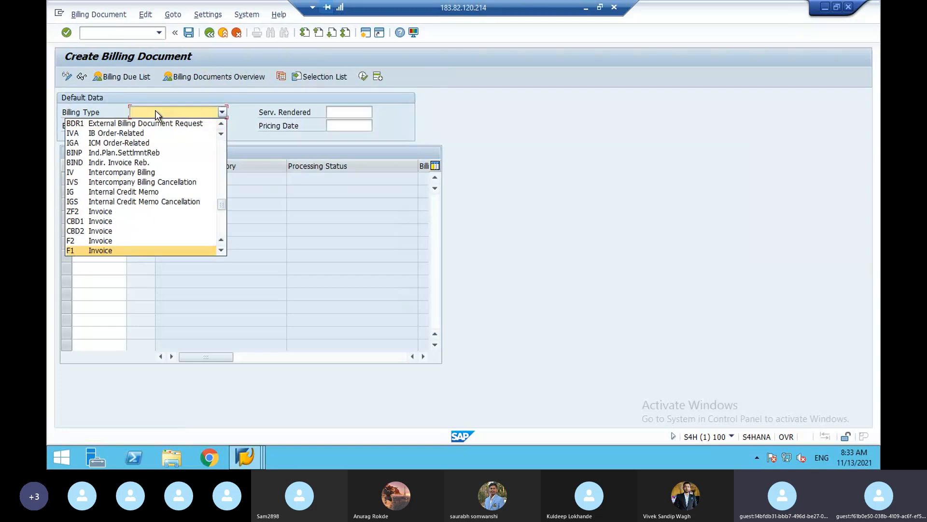
left_click(111, 250)
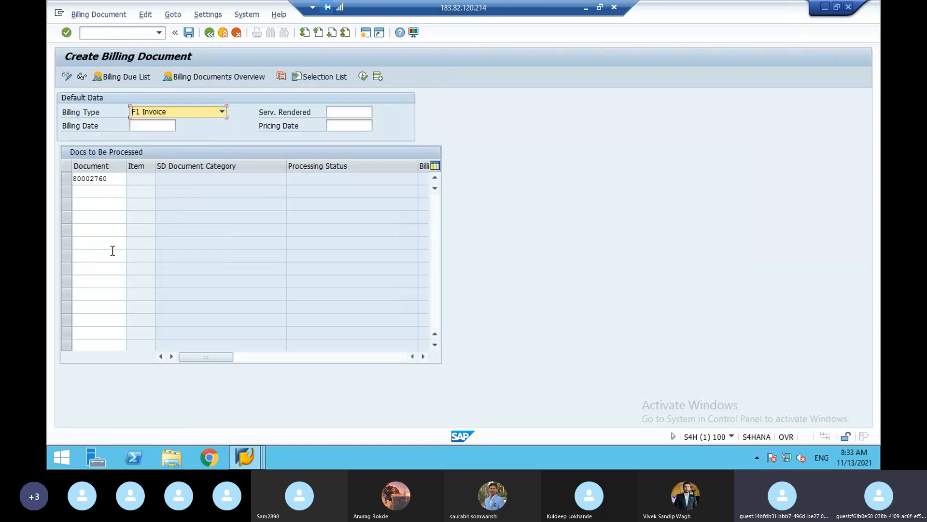
key("Return")
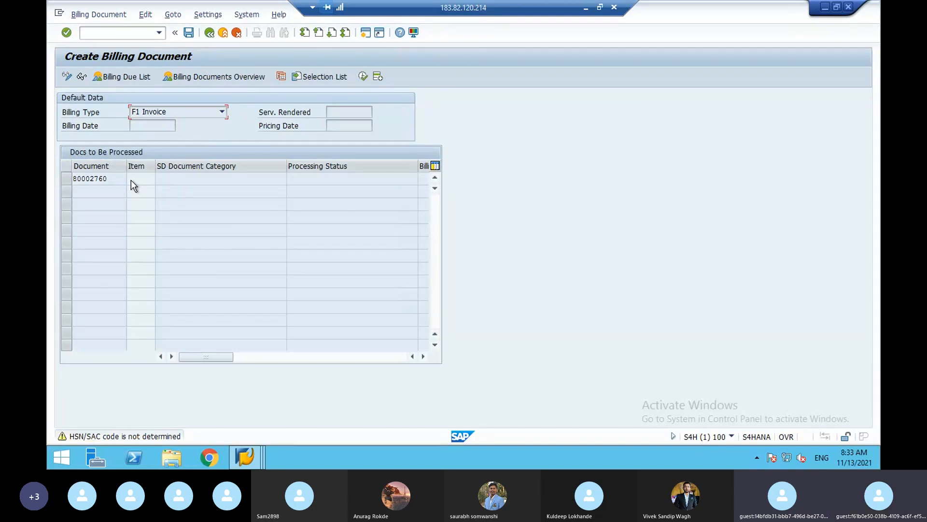
key("Return")
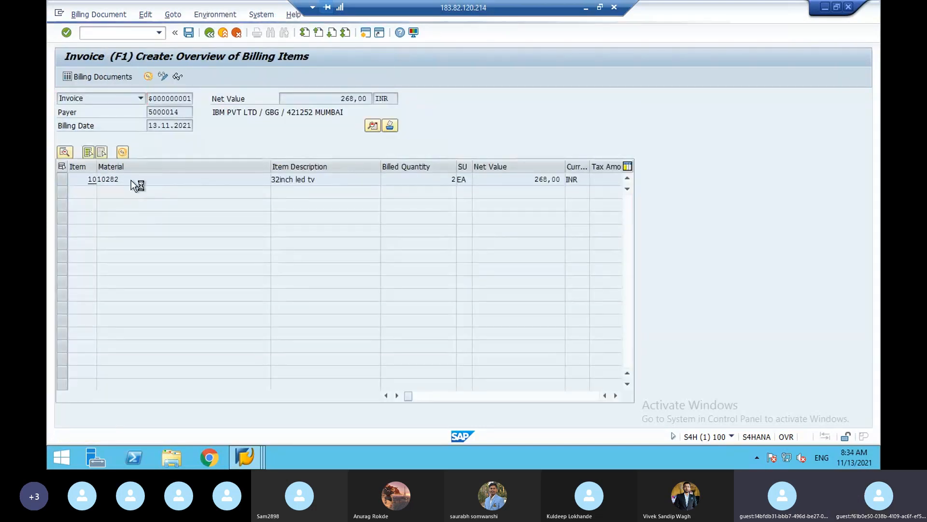
Check the pricing conditions of the invoice's item 10, save the invoice and return to SAP Easy Access.
double_click(131, 179)
left_click(202, 166)
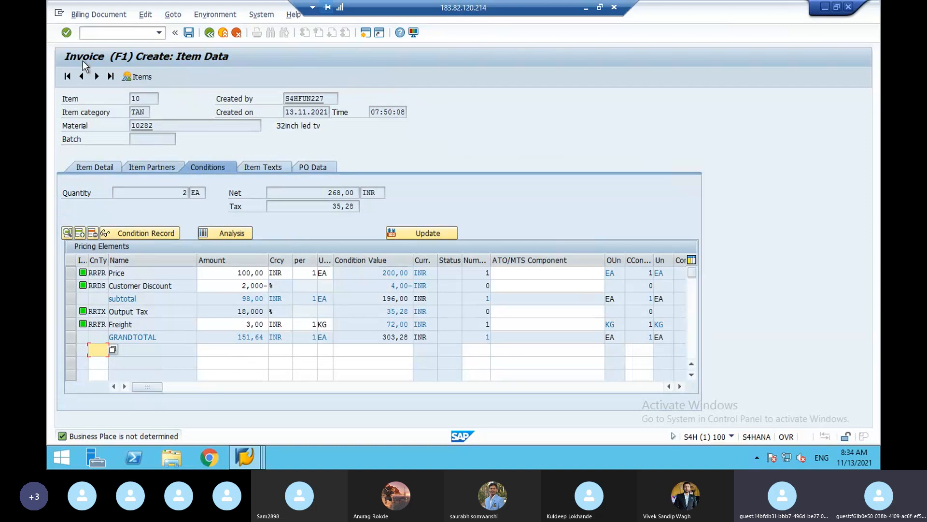
left_click(188, 37)
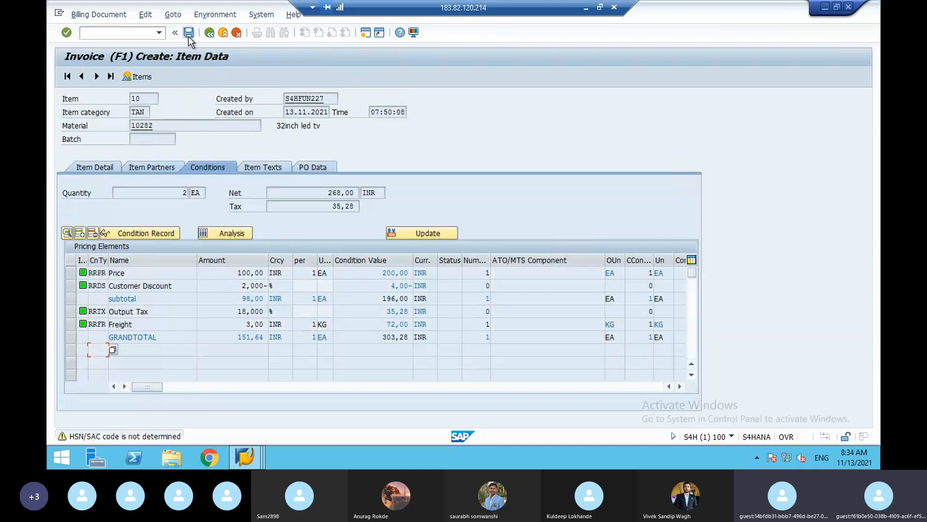
left_click(188, 36)
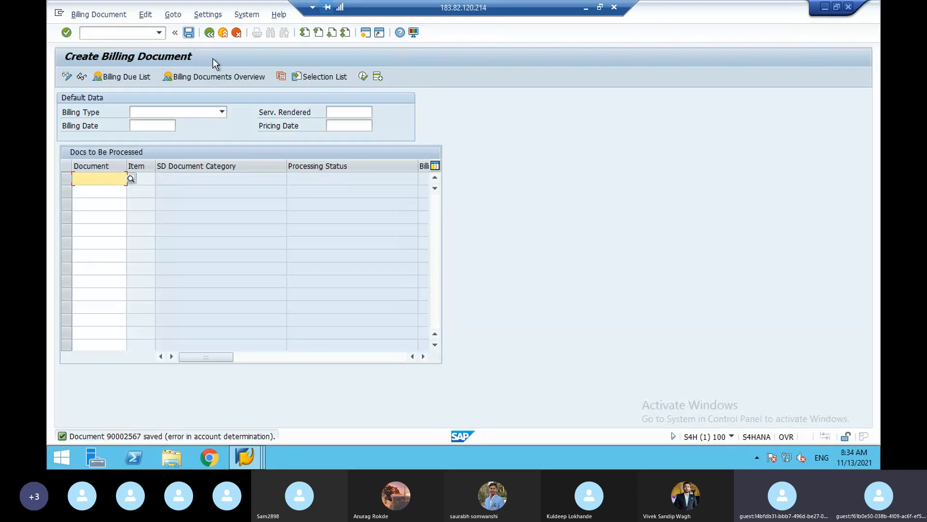
left_click(210, 32)
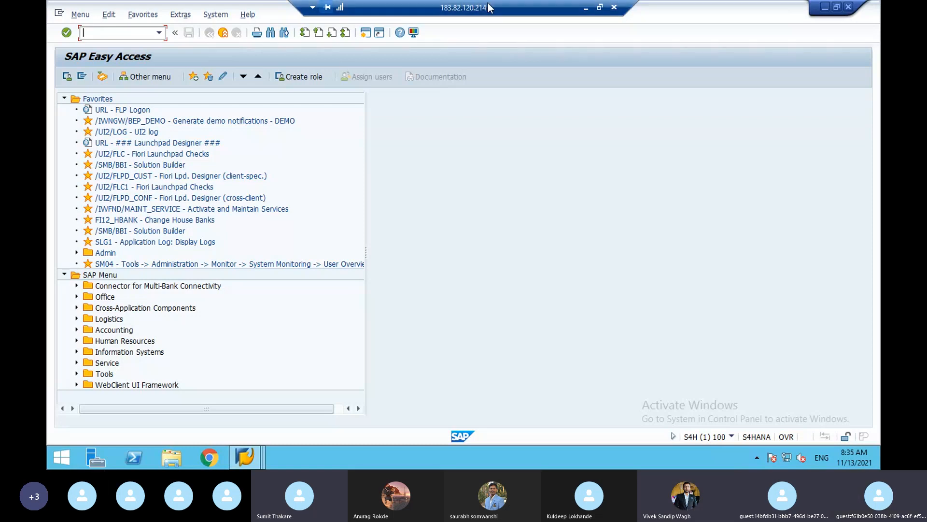
Switch to Gmail in Chrome to review the non-SAP price breakdown and return to the SAP session.
left_click(585, 8)
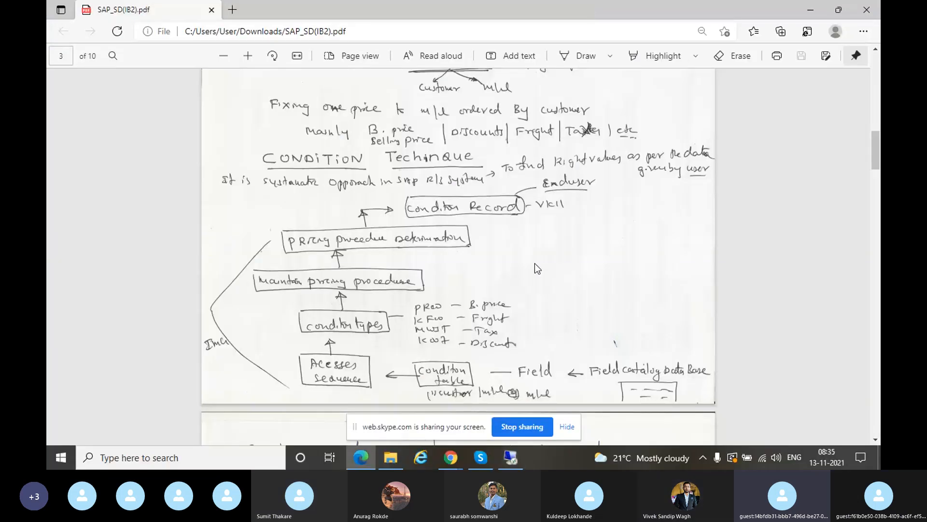
mouse_move(455, 451)
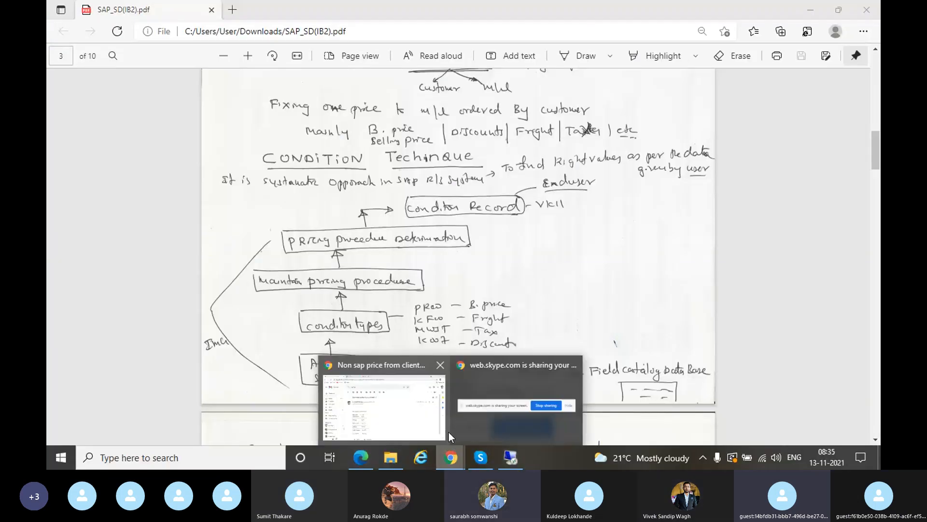
left_click(439, 425)
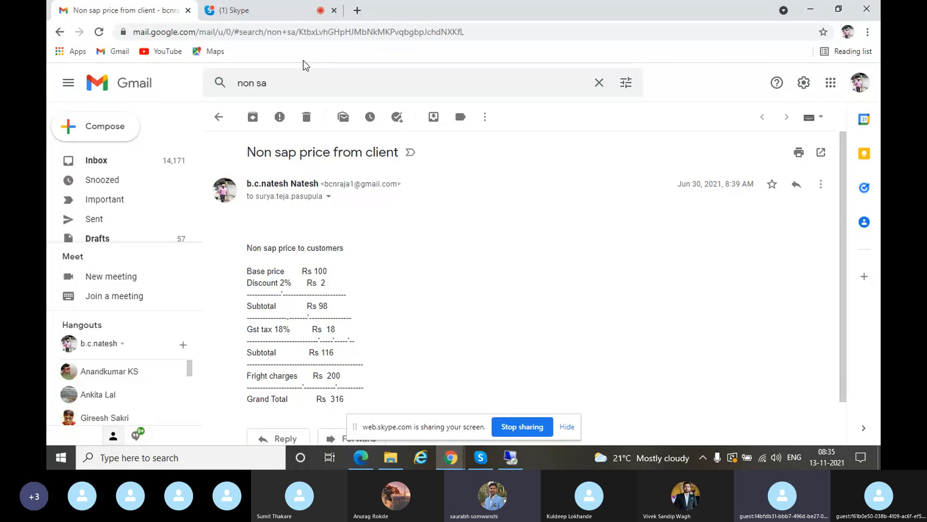
left_click(276, 12)
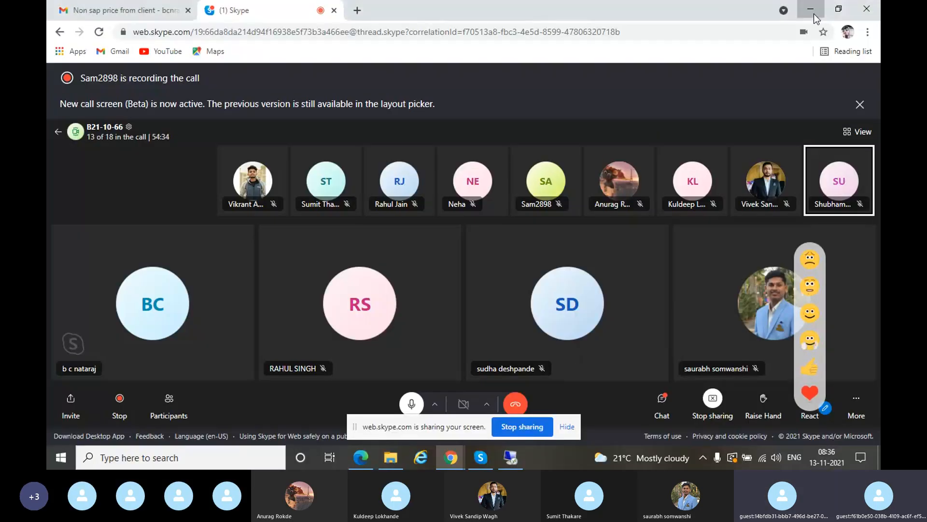
left_click(811, 11)
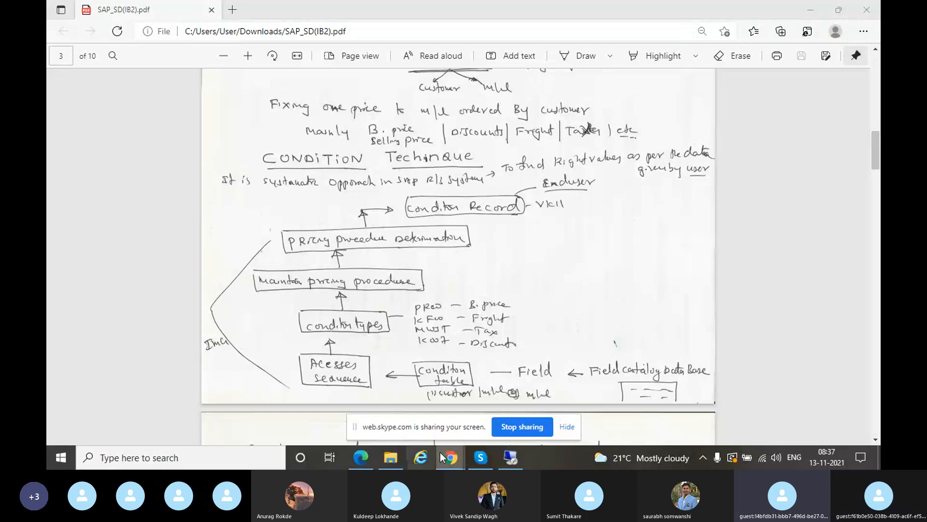
left_click(517, 457)
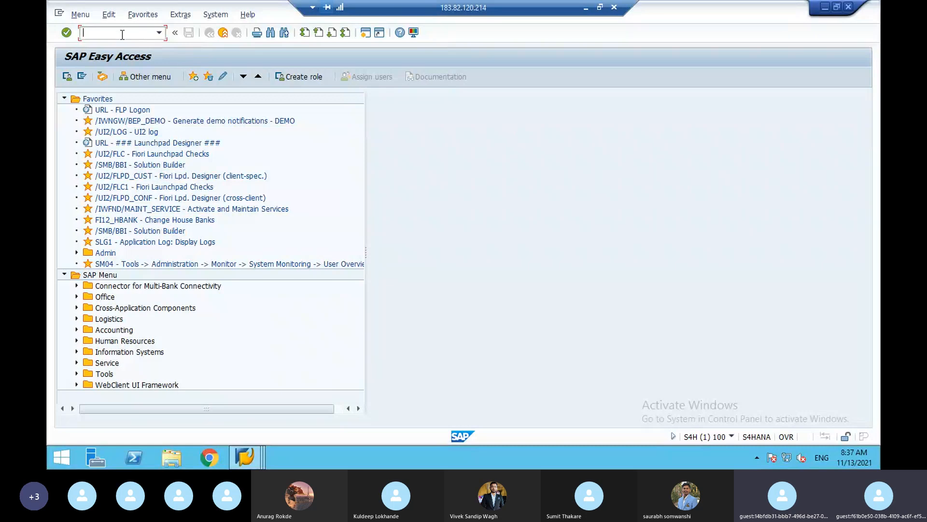
Start creating a pricing condition table with transaction V/03, trying table number 654 and using 657 instead.
type("/nv/03")
key("Return")
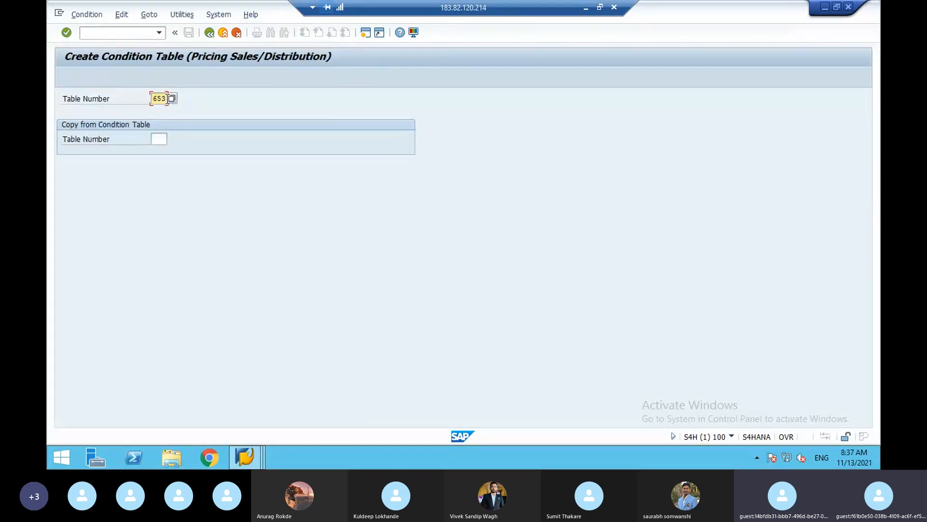
left_click(167, 99)
key("BackSpace")
type("4")
key("Return")
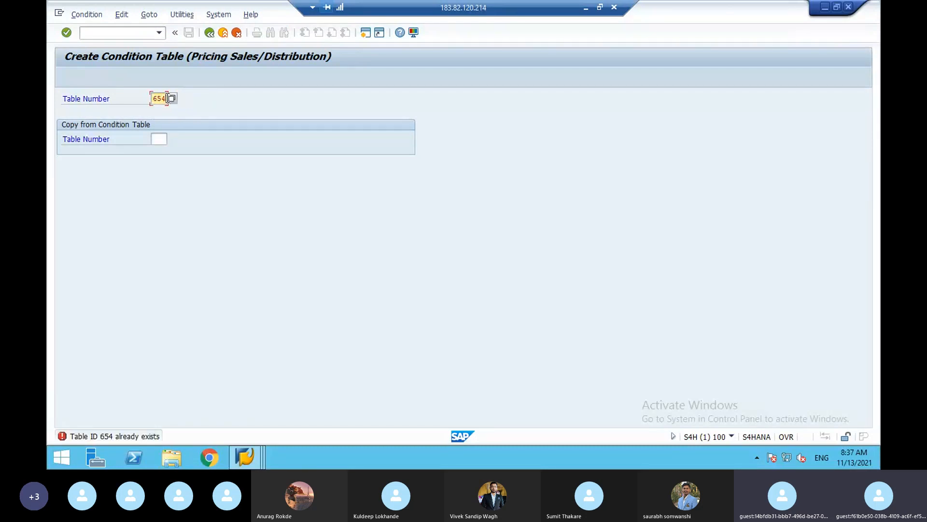
key("BackSpace")
type("7")
key("Return")
Add Material and Region from the field catalog as the selected fields of condition table 657.
left_click(362, 320)
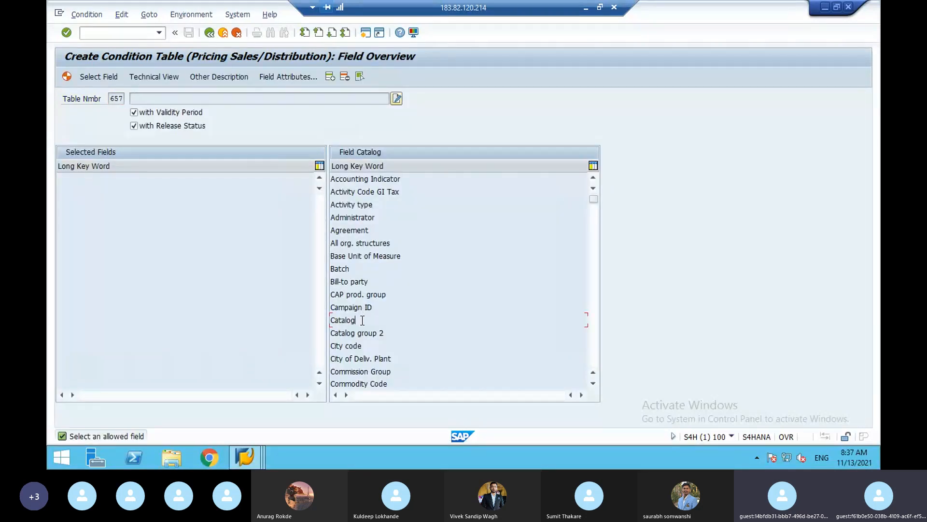
scroll(363, 321, "down", 5)
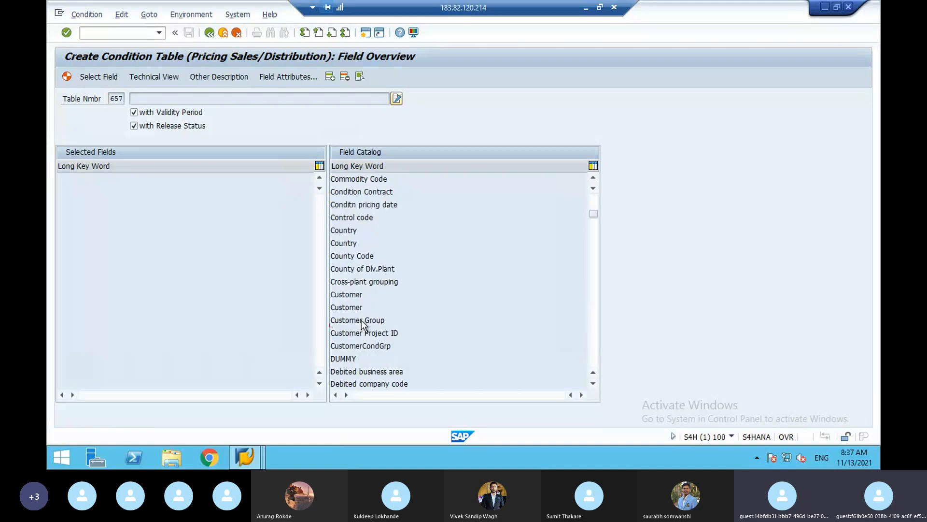
scroll(362, 320, "down", 5)
scroll(362, 320, "down", 5)
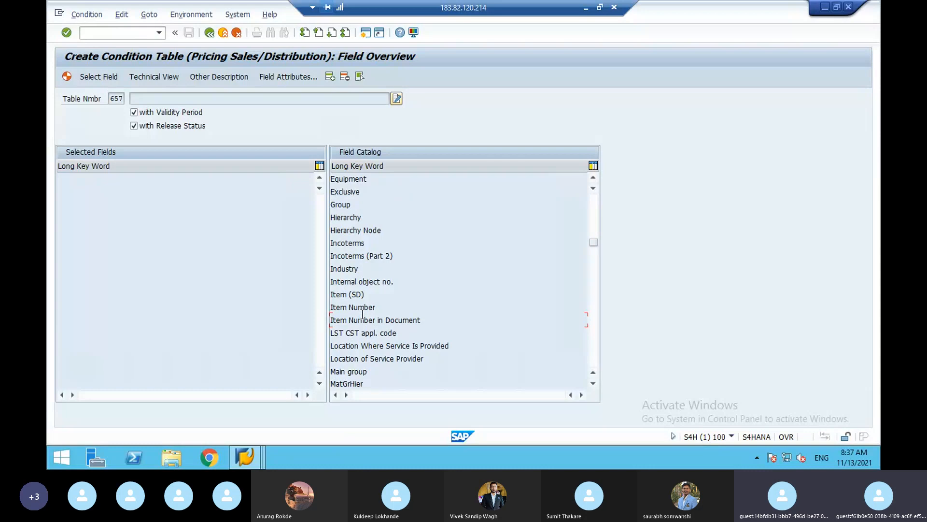
scroll(362, 313, "down", 5)
double_click(356, 191)
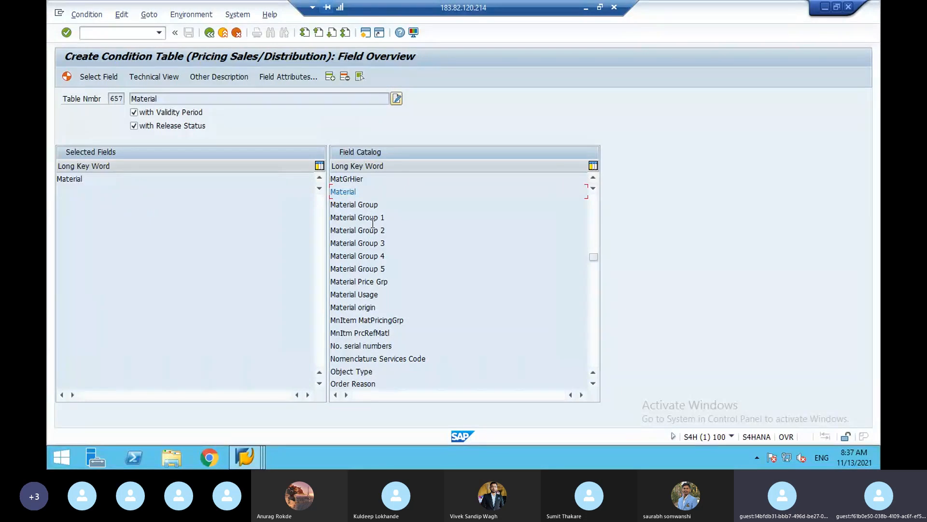
scroll(373, 222, "down", 5)
scroll(372, 222, "down", 5)
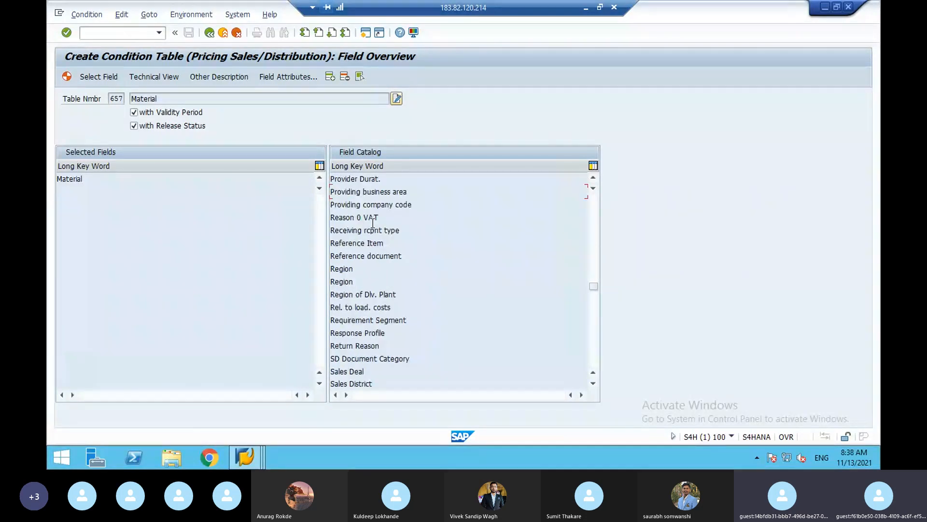
double_click(346, 272)
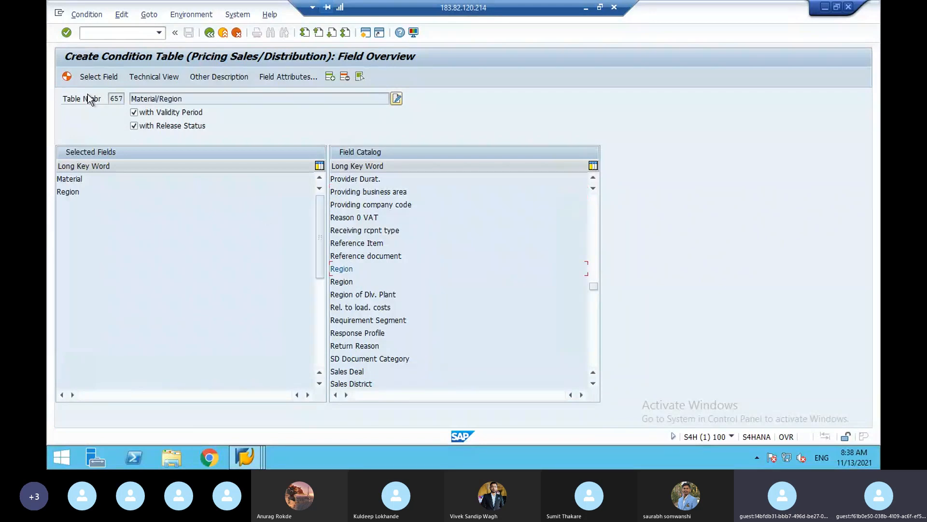
Generate condition table 657 and save it as a local object in package $TMP.
left_click(70, 77)
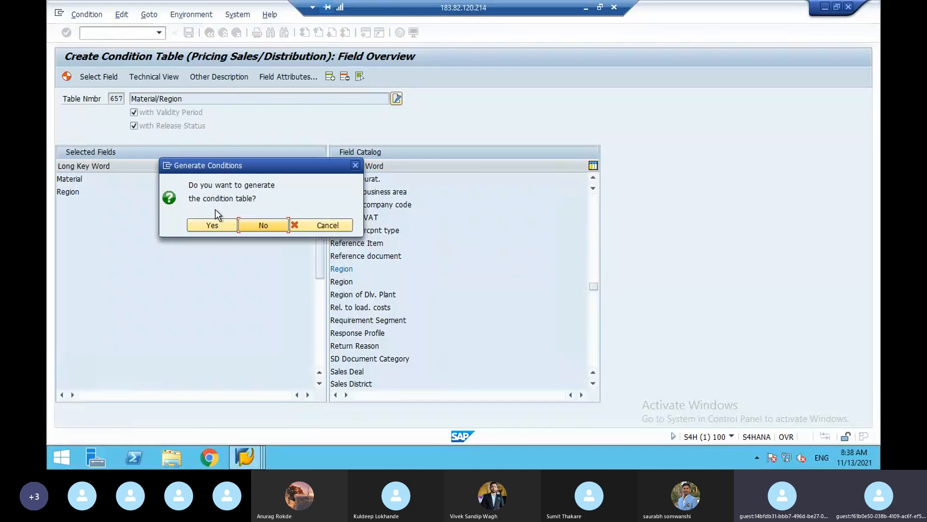
left_click(215, 224)
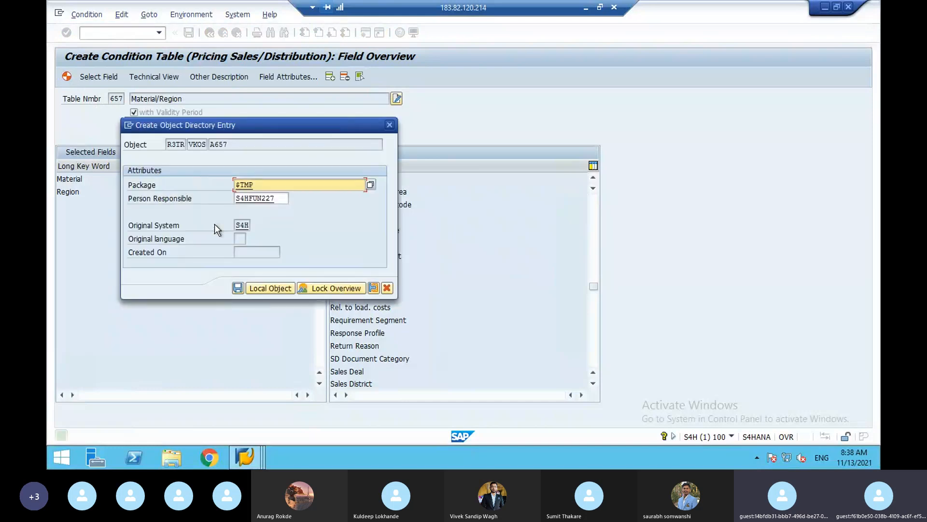
left_click(250, 287)
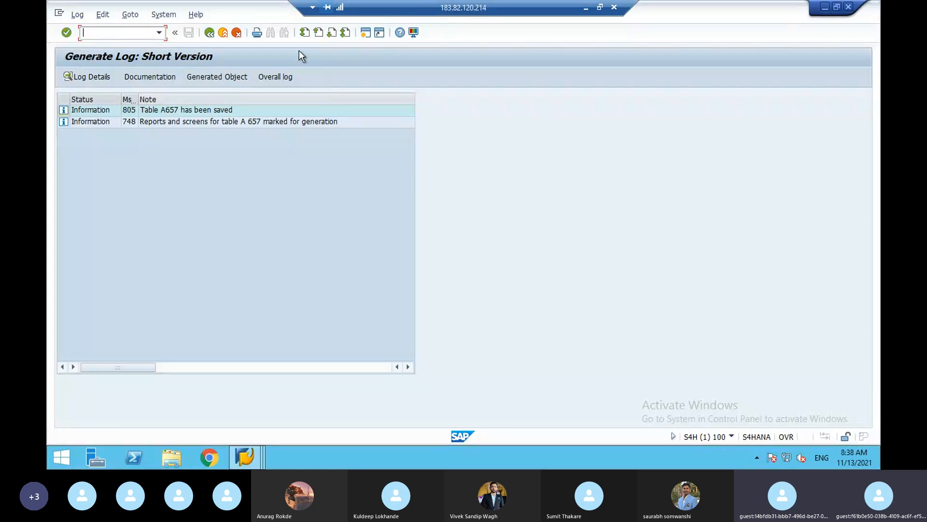
Minimize the remote SAP session, switch to the Skype call in Chrome and close the call page.
left_click(586, 9)
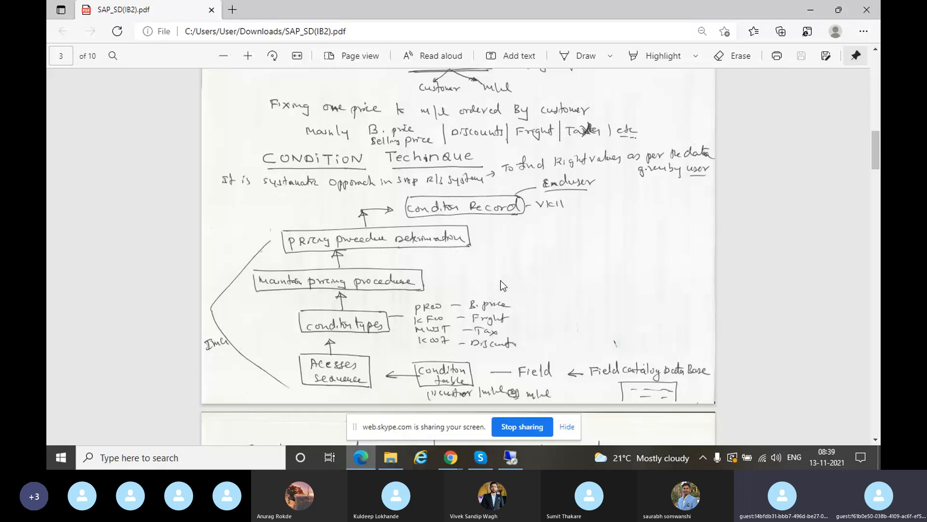
left_click(451, 458)
left_click(408, 367)
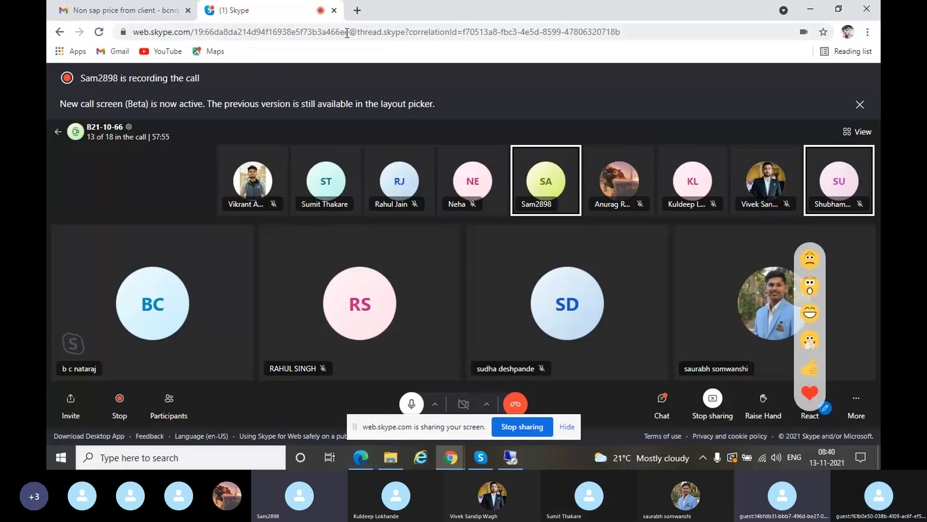
left_click(334, 11)
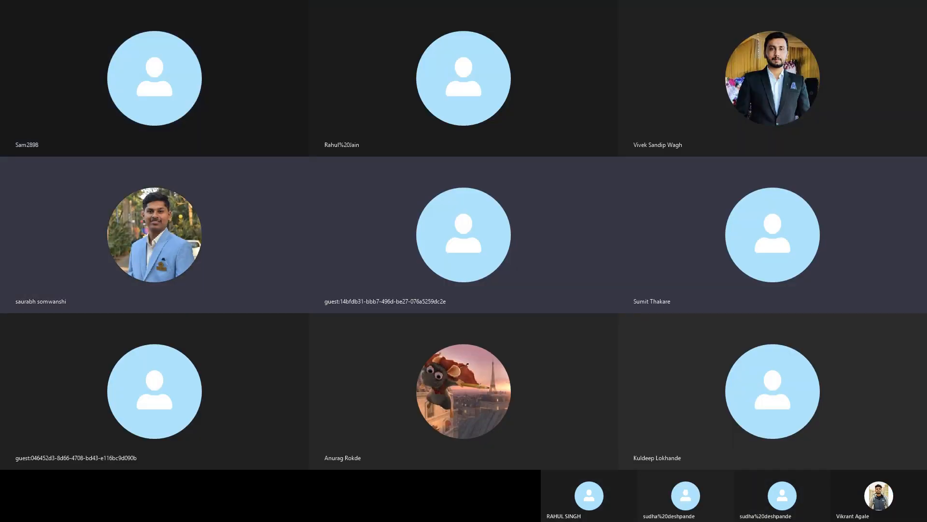